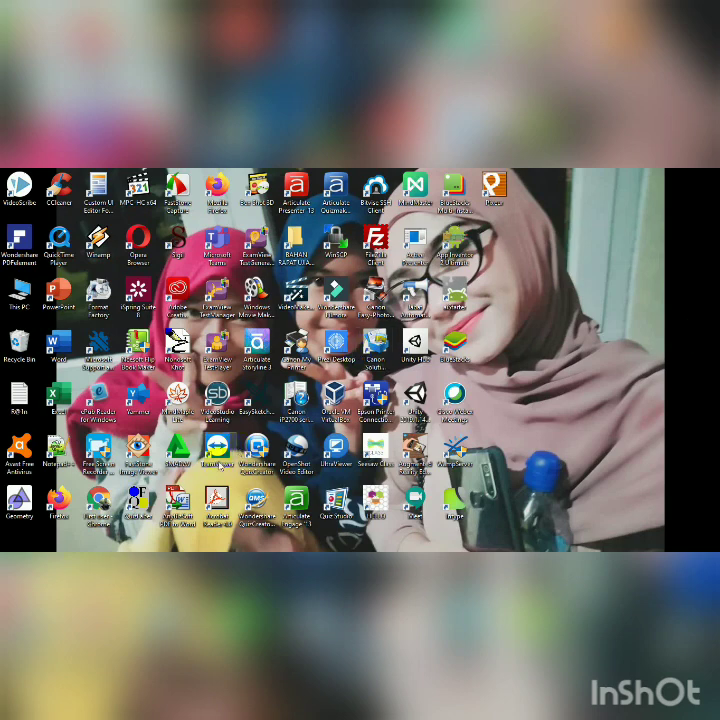
Launch Chrome, dismiss the extension permission notice, and open Google Drive from the Google homepage.
double_click(100, 501)
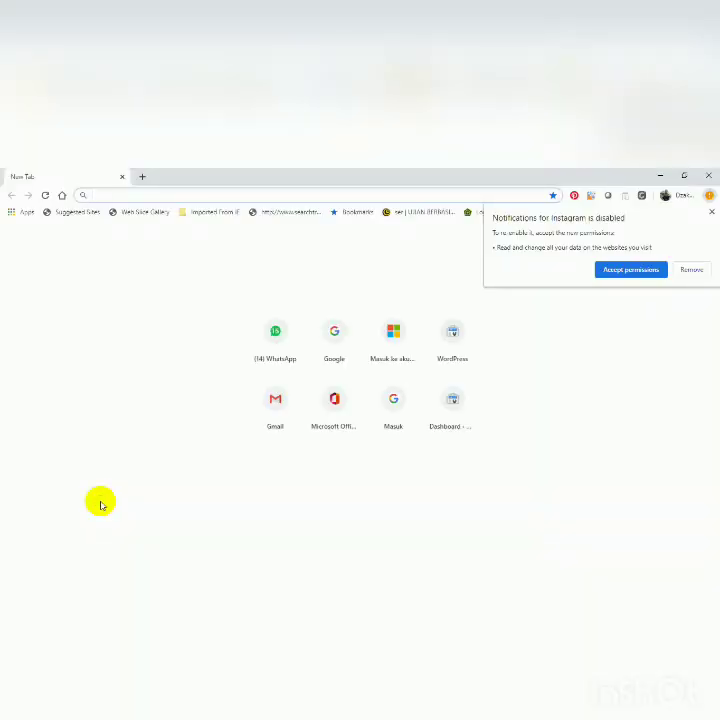
left_click(711, 211)
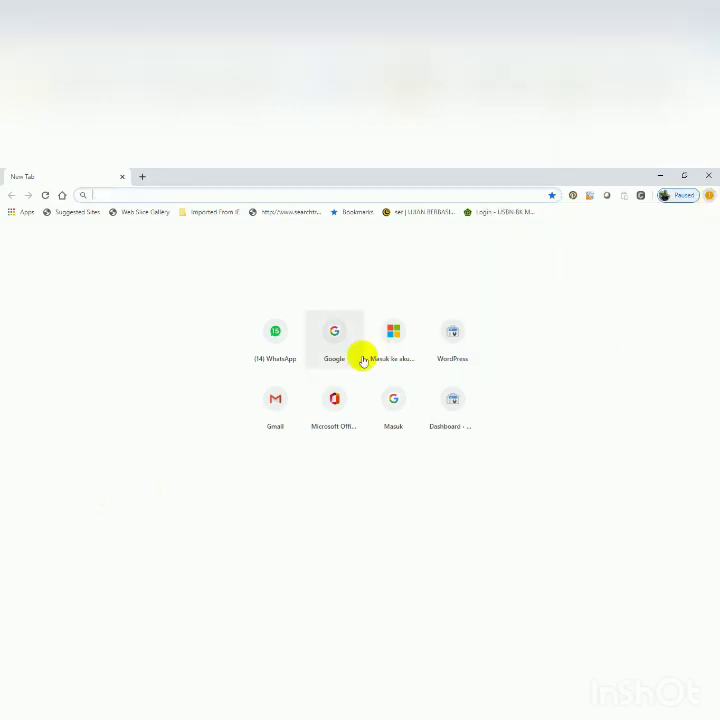
left_click(334, 332)
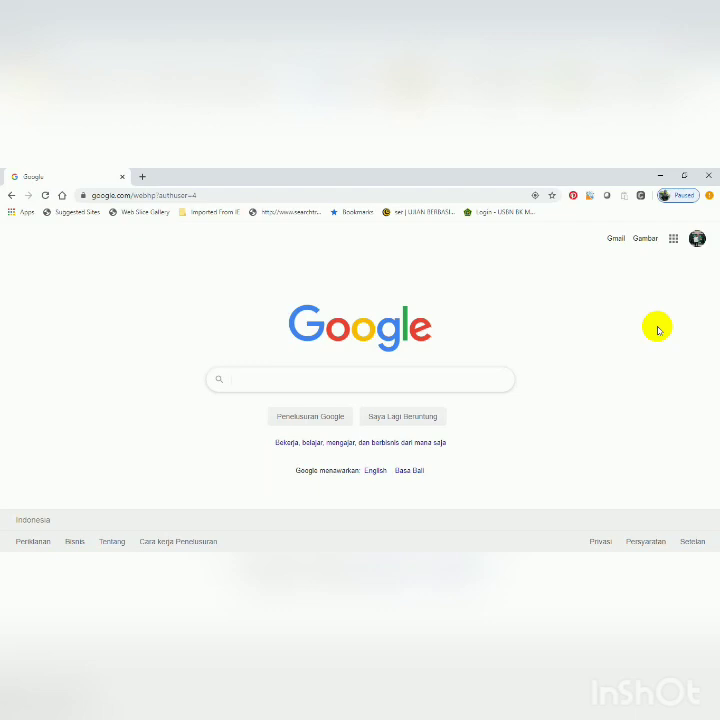
left_click(674, 241)
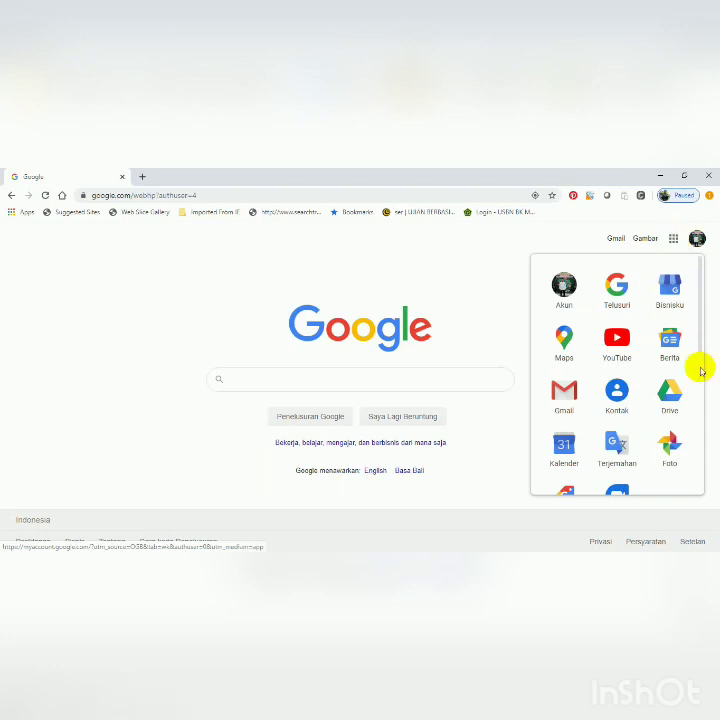
left_click(672, 394)
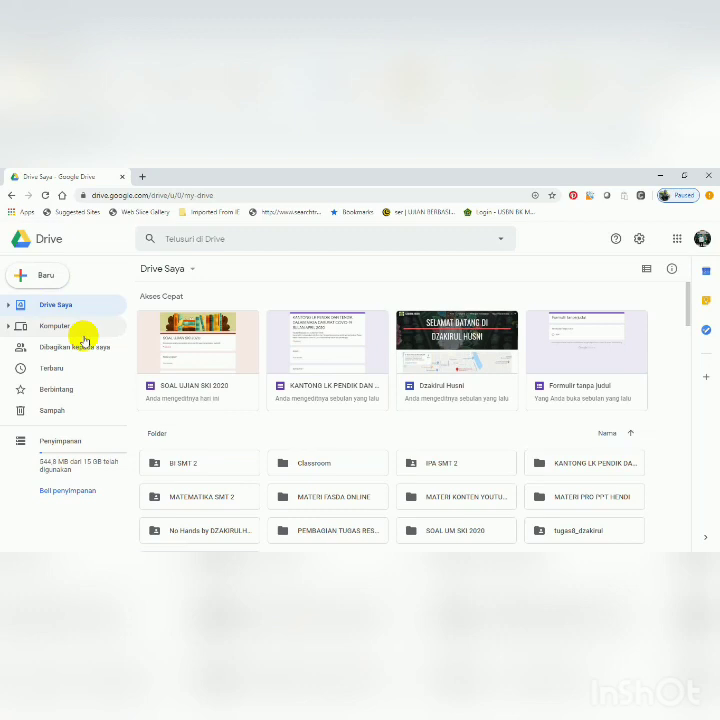
Create a new folder named "LATIHAN GOOGLE FORM" in My Drive.
left_click(45, 276)
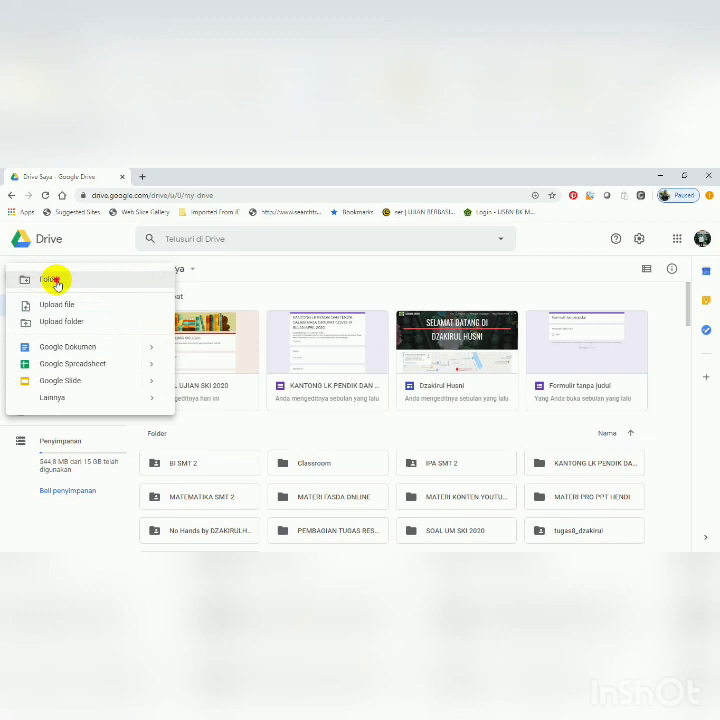
left_click(55, 281)
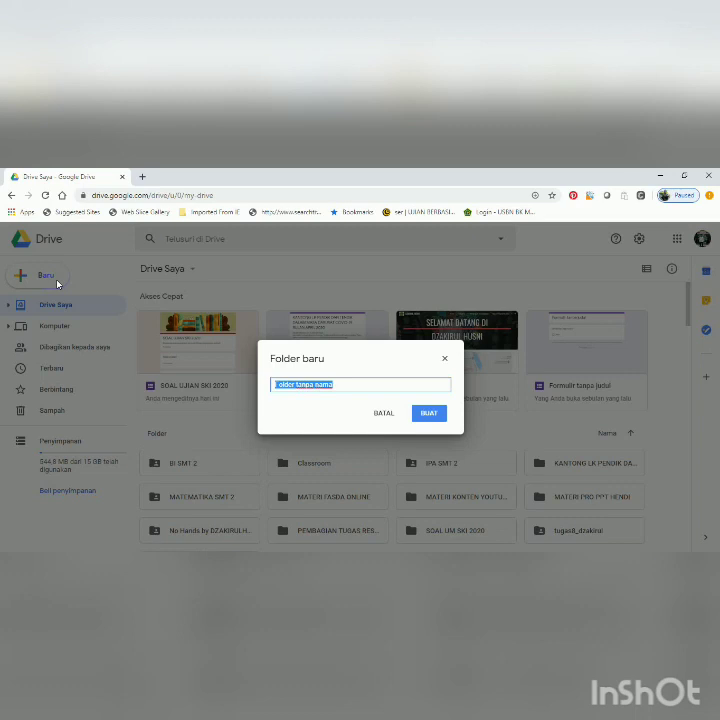
type("L")
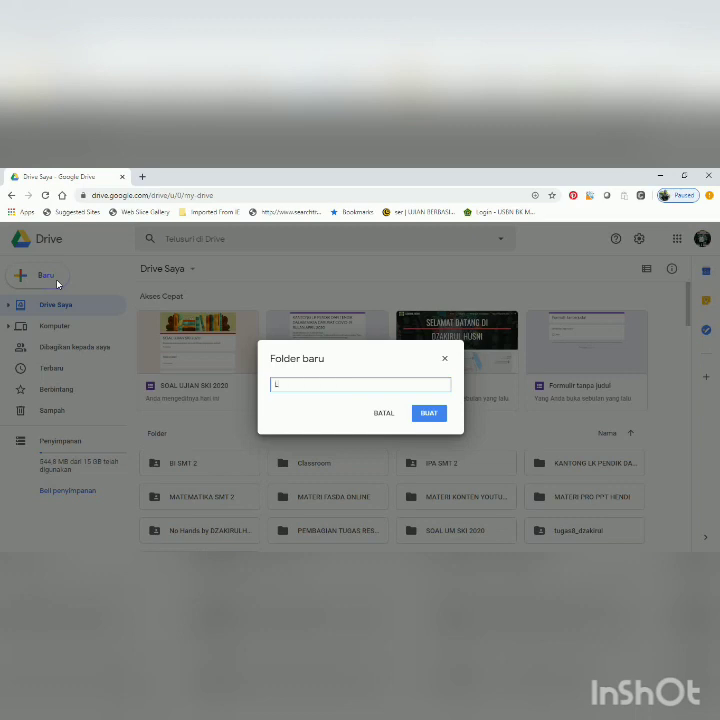
type("A")
type("TIHA")
type("N GI")
type("OO")
type("G")
type("LE F")
type("OR")
type("M")
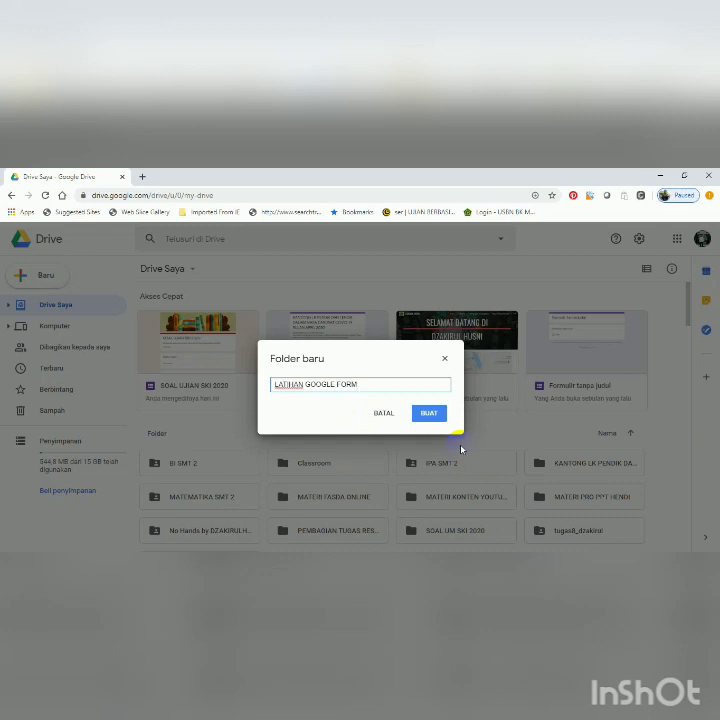
left_click(429, 414)
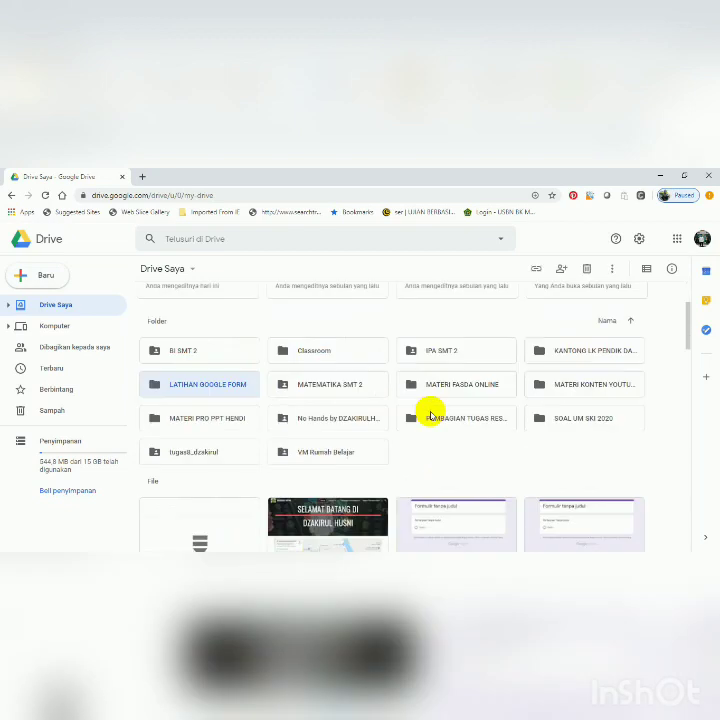
Open the LATIHAN GOOGLE FORM folder and create a blank Google Form (Google Formulir) inside it.
double_click(228, 384)
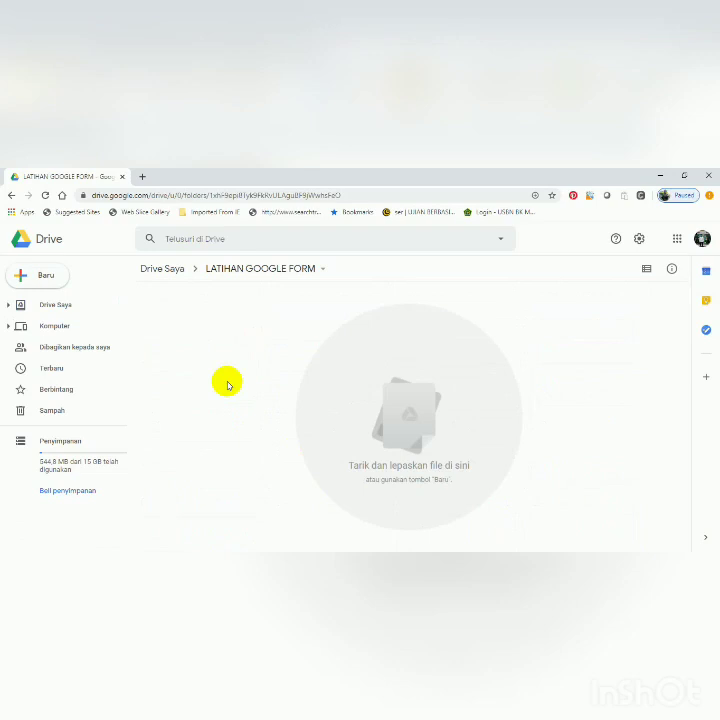
left_click(44, 282)
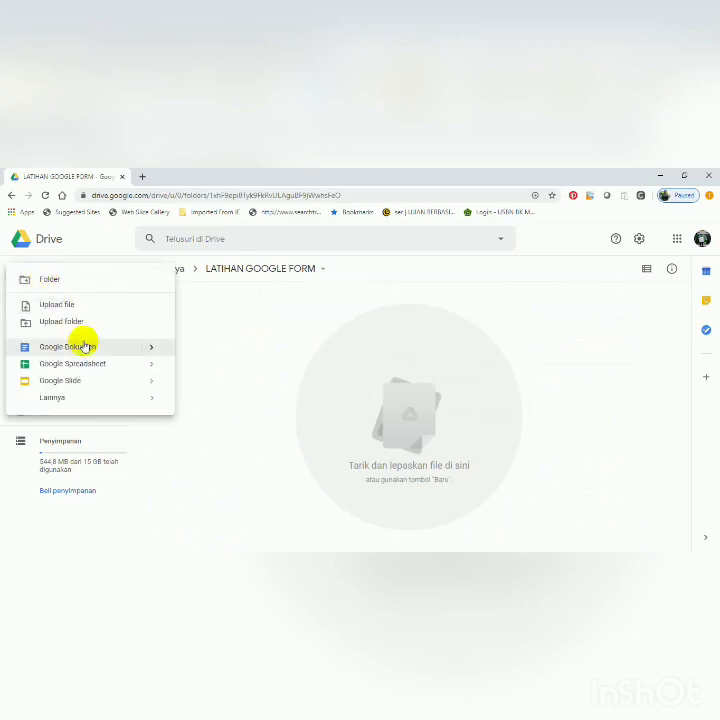
mouse_move(174, 405)
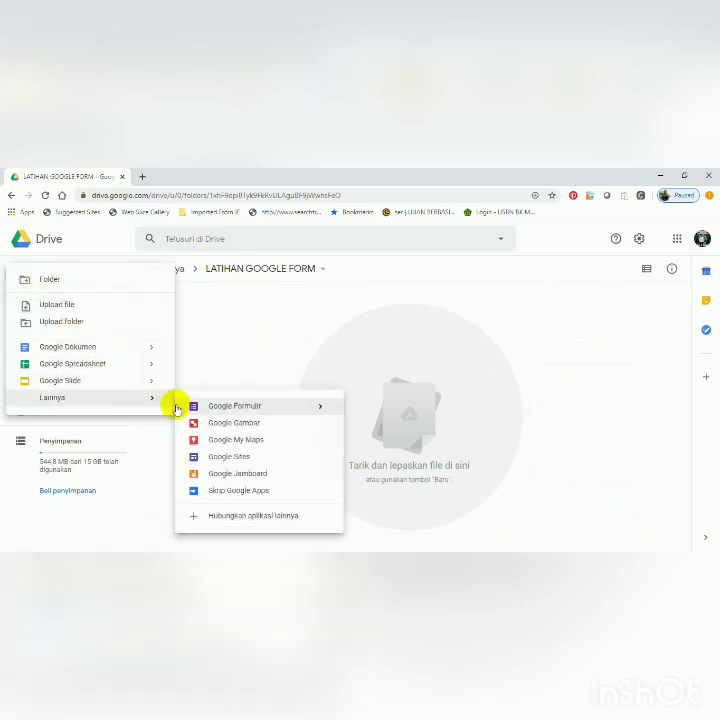
left_click(236, 409)
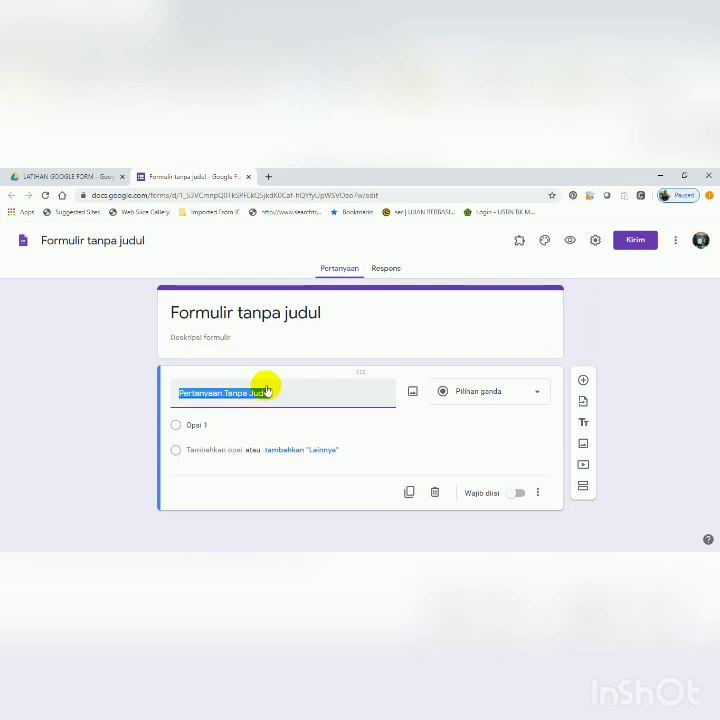
Set the form's title to "LATIHAN SOAL" and apply the same name to the form file.
left_click(318, 313)
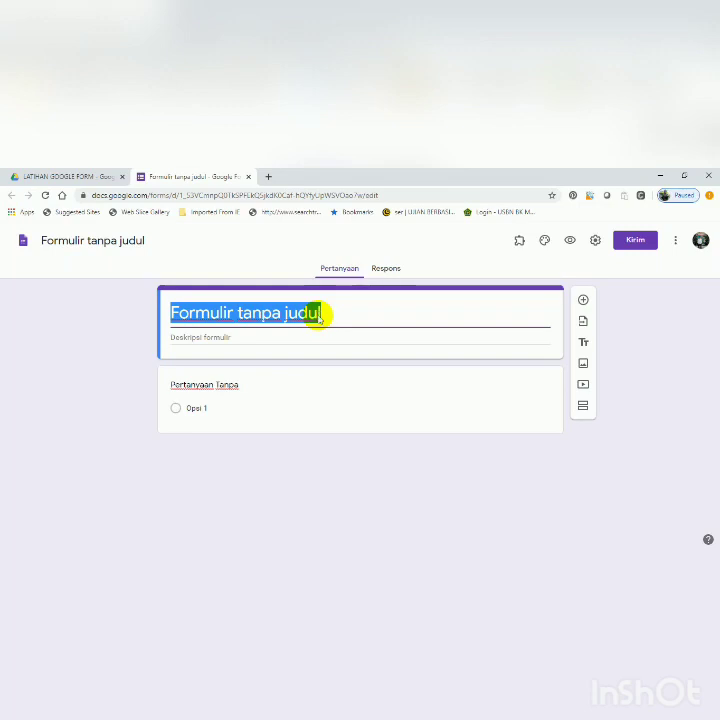
type("LA")
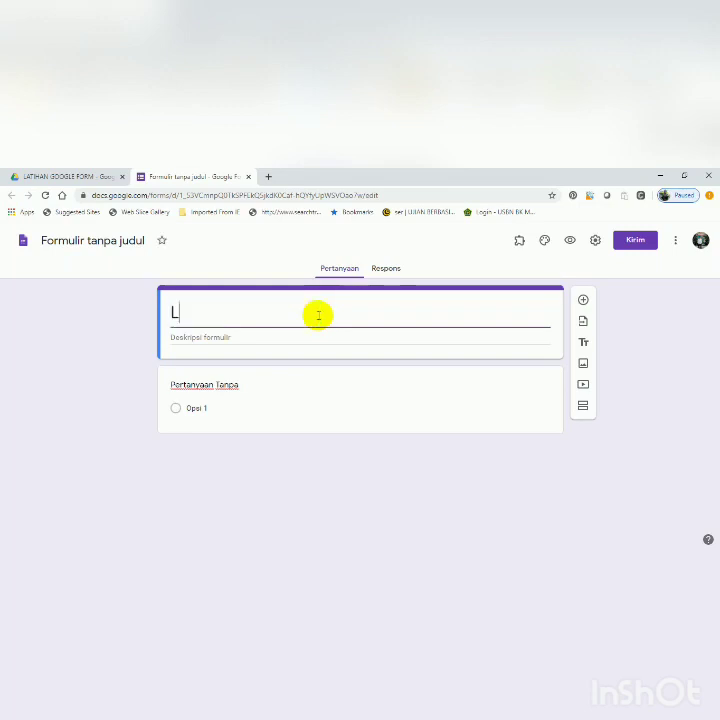
type("TIHAN ")
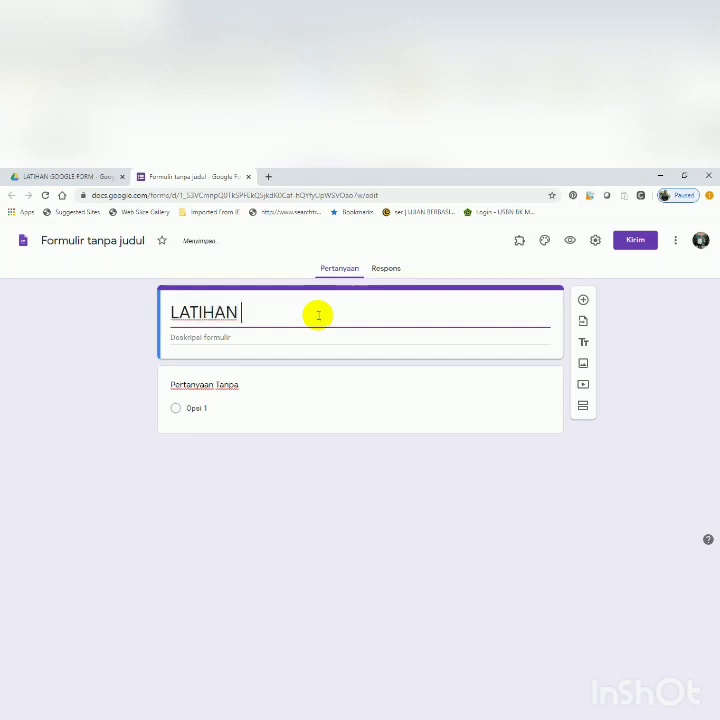
type("SOAL")
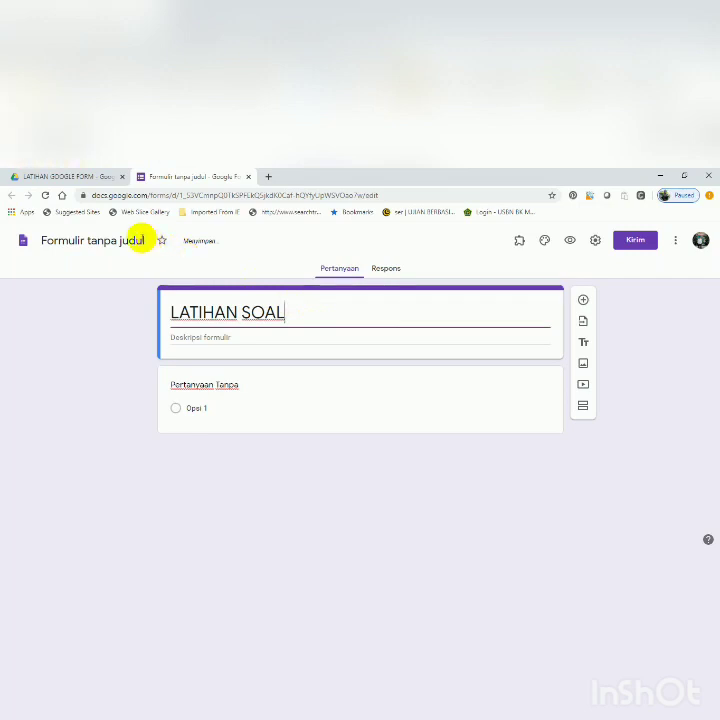
left_click(141, 239)
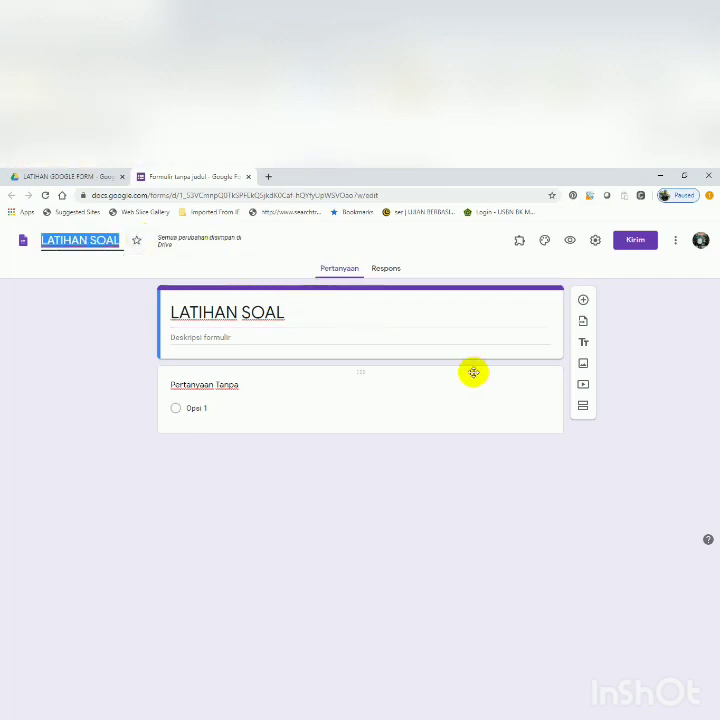
Title the first question "Nama Lengkap" as a short-answer question and make it required.
left_click(211, 385)
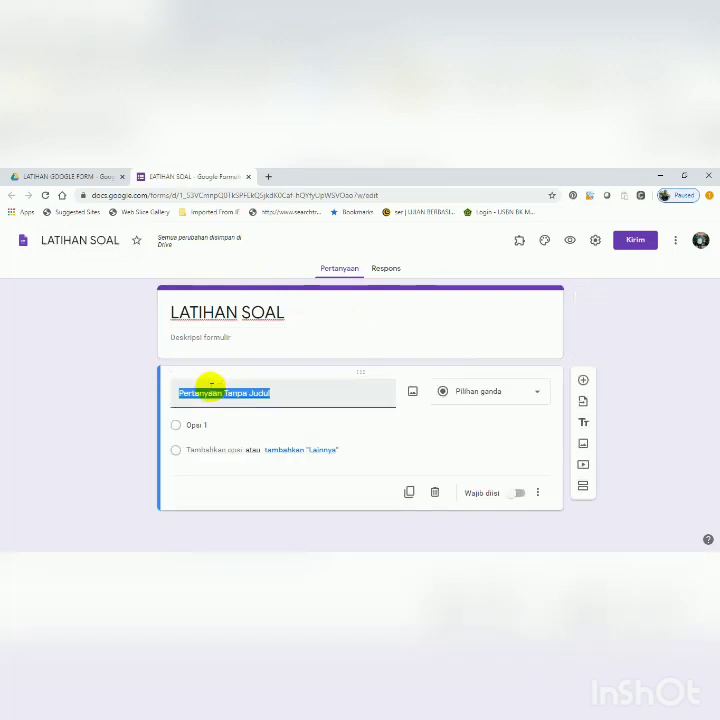
type("N")
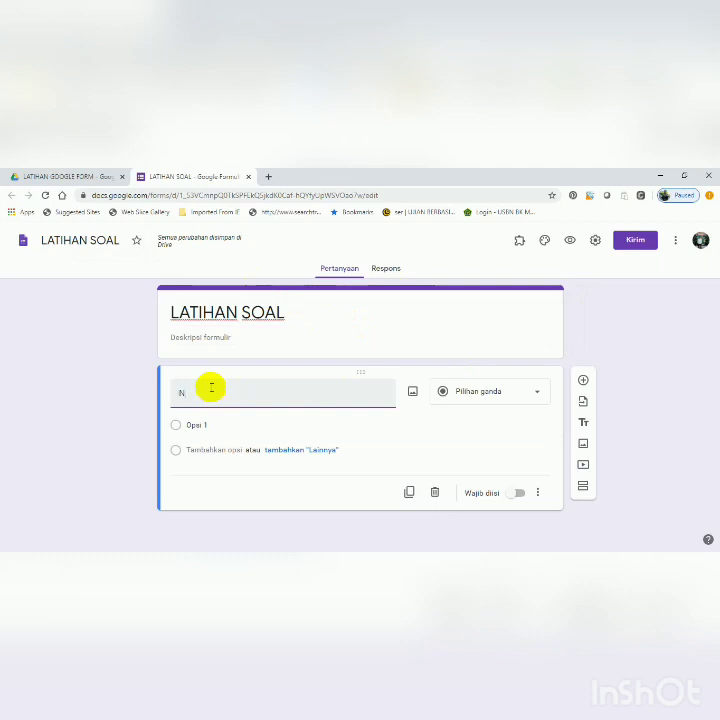
type("ama")
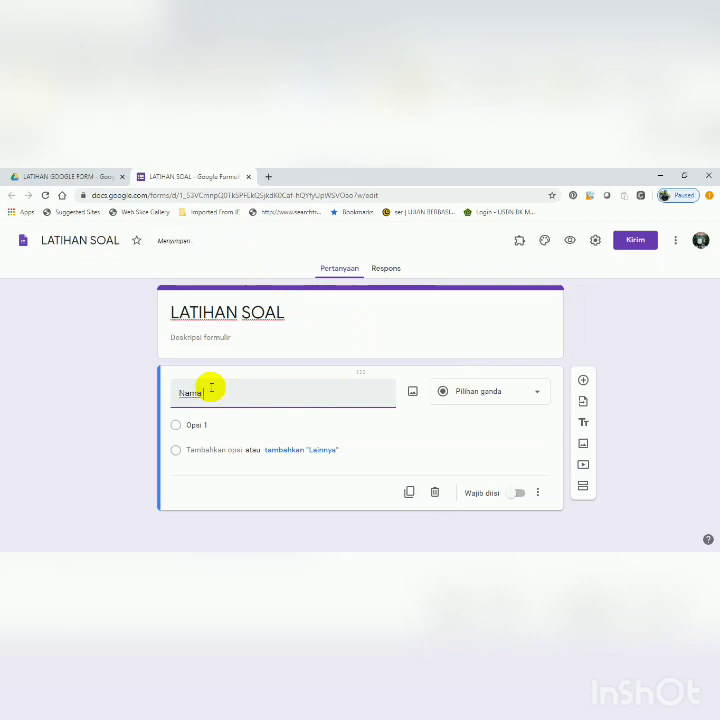
type(" Len")
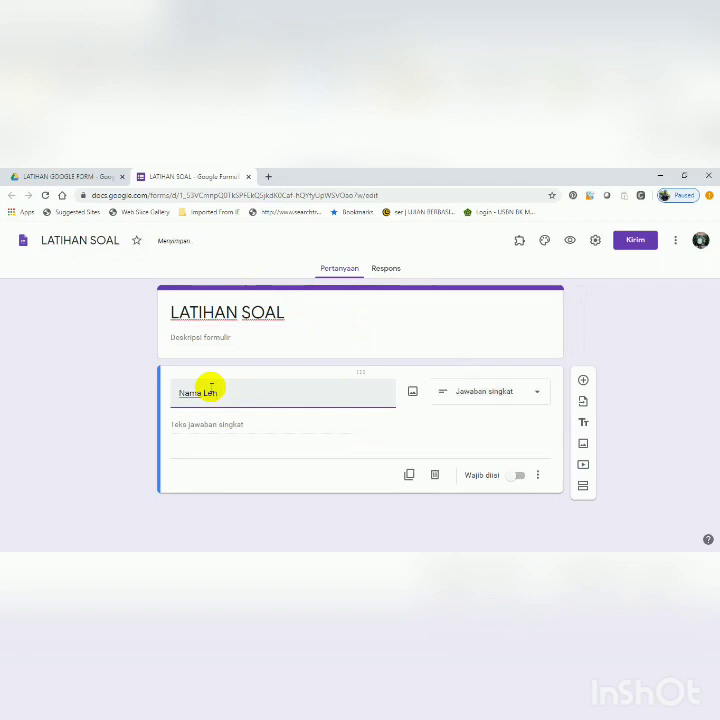
type("gkap")
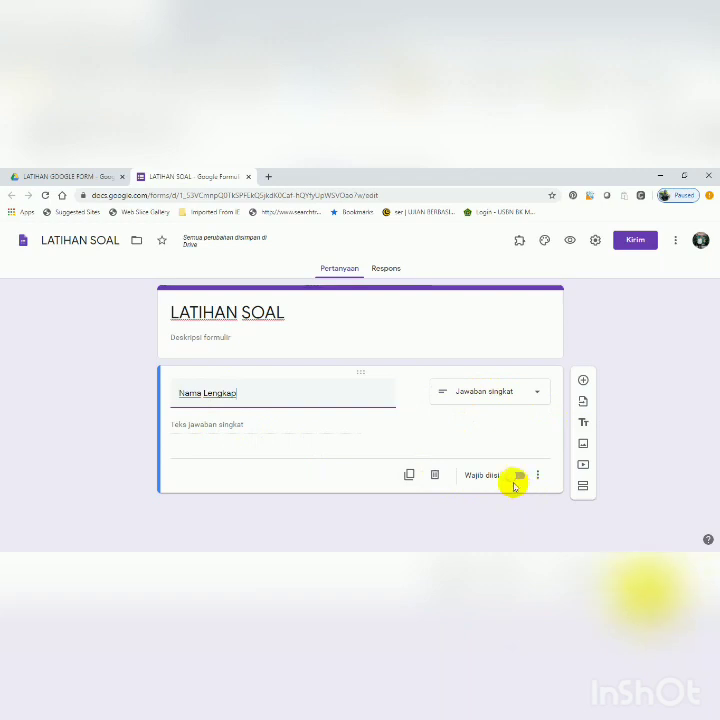
left_click(512, 480)
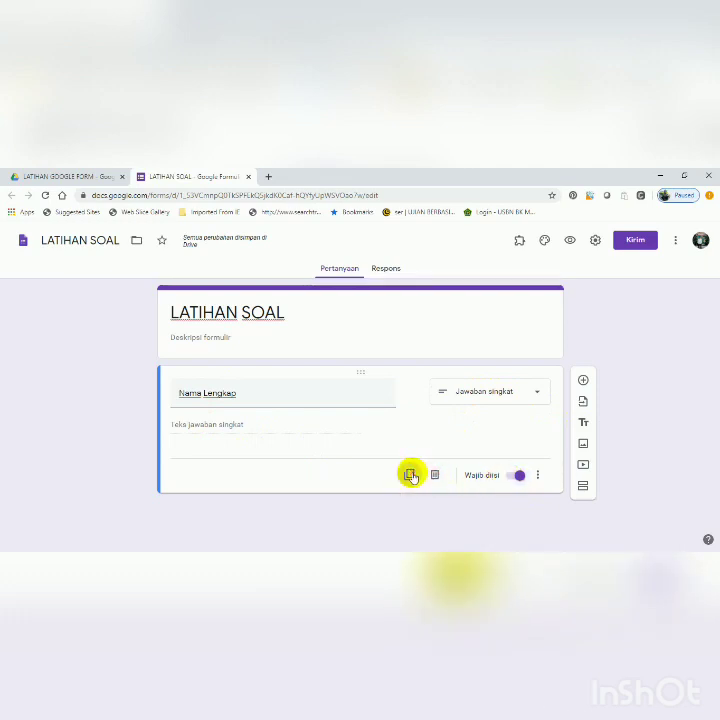
Duplicate the Nama Lengkap question, title the copy "Kelas", and change its question type to Drop-down.
left_click(410, 475)
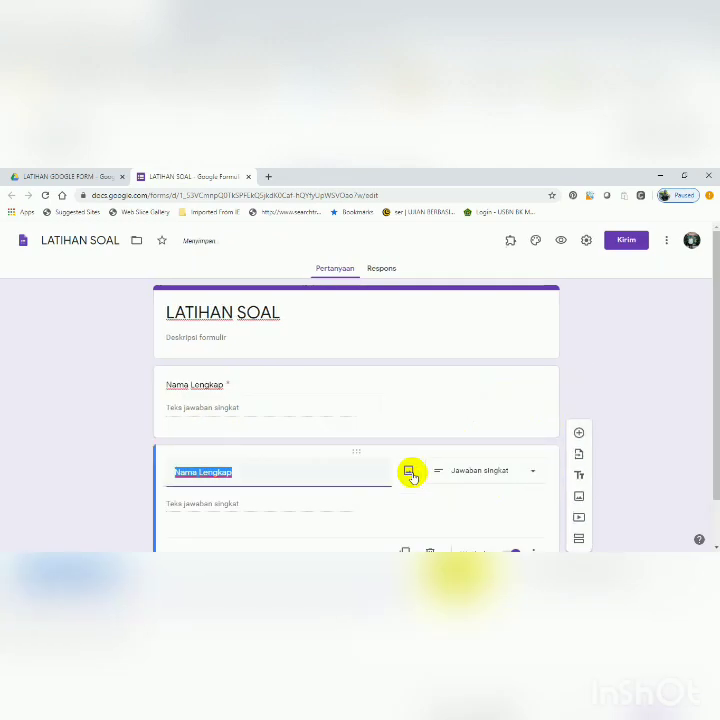
type("Kelas")
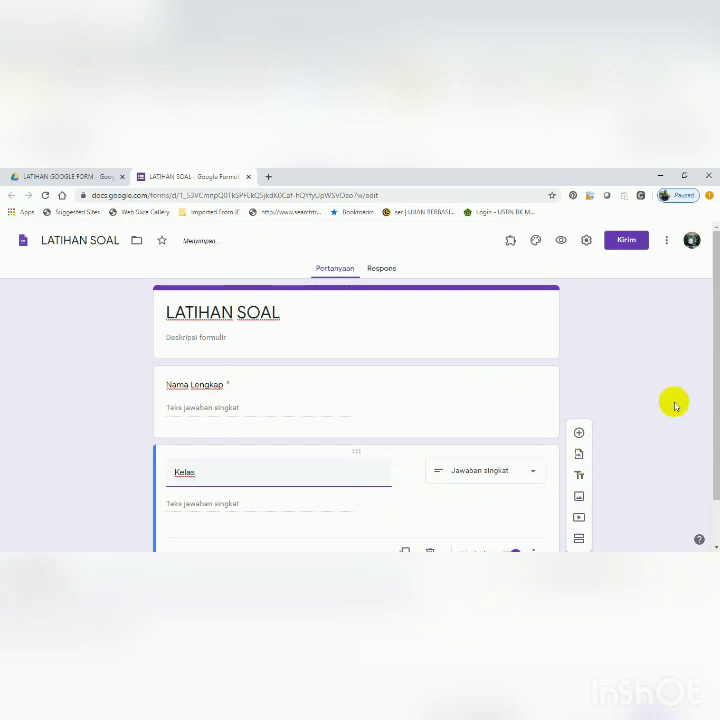
left_click_drag(712, 342, 712, 402)
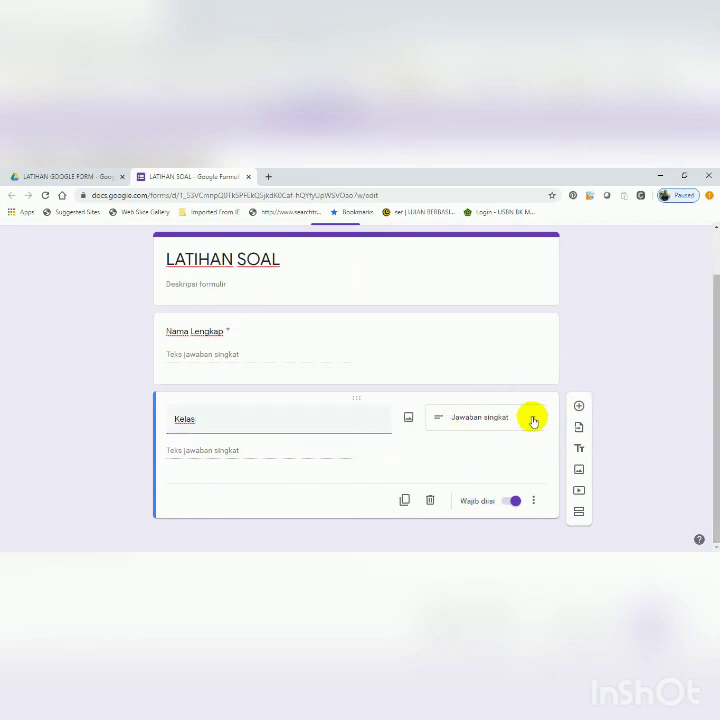
left_click(533, 421)
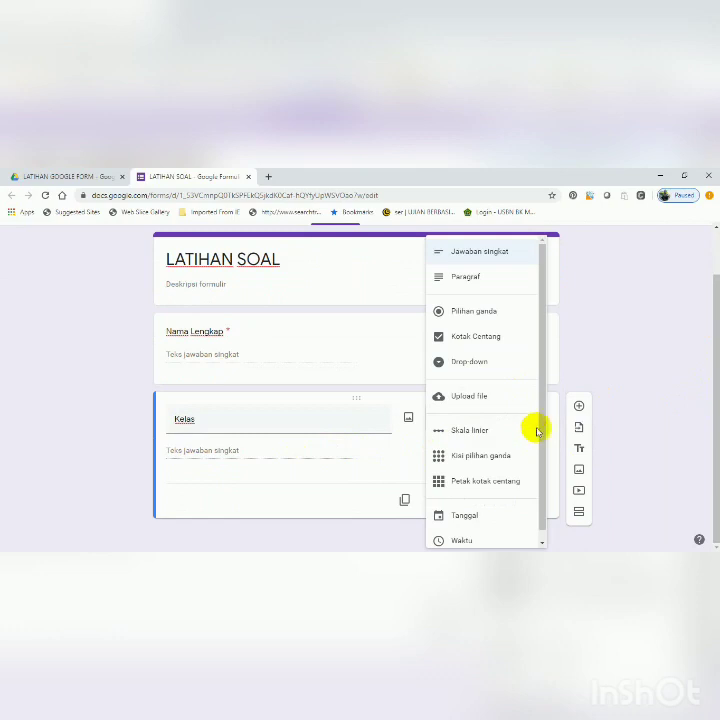
left_click(543, 544)
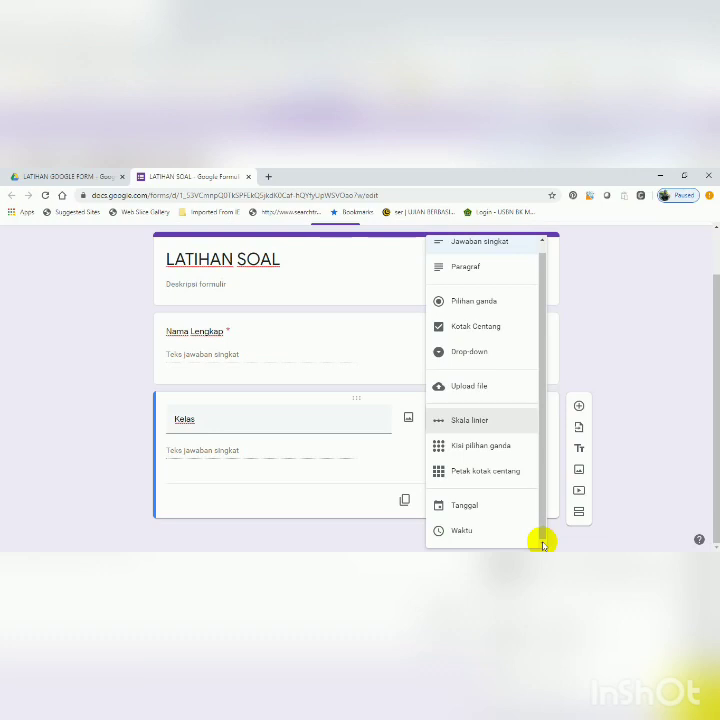
left_click(461, 352)
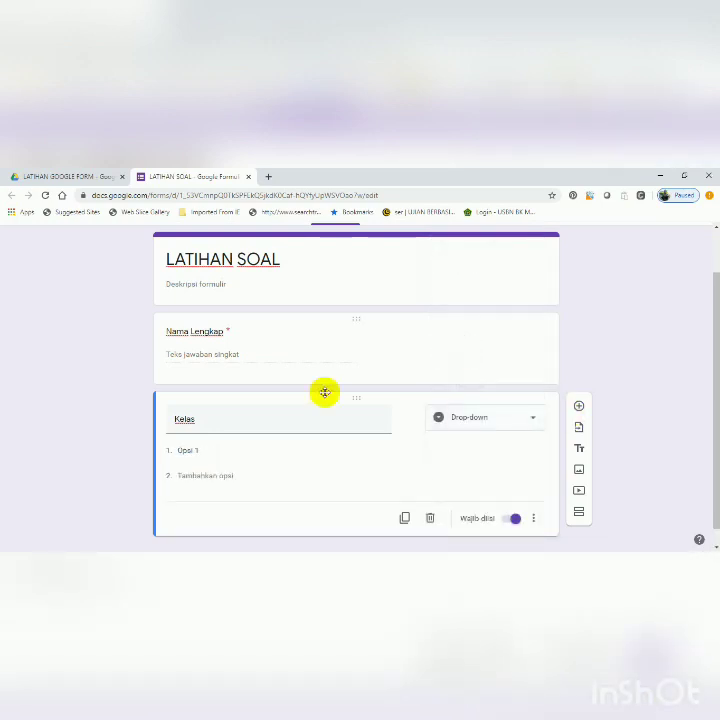
Extend the Kelas question's title to read "Kelas 6".
left_click(189, 450)
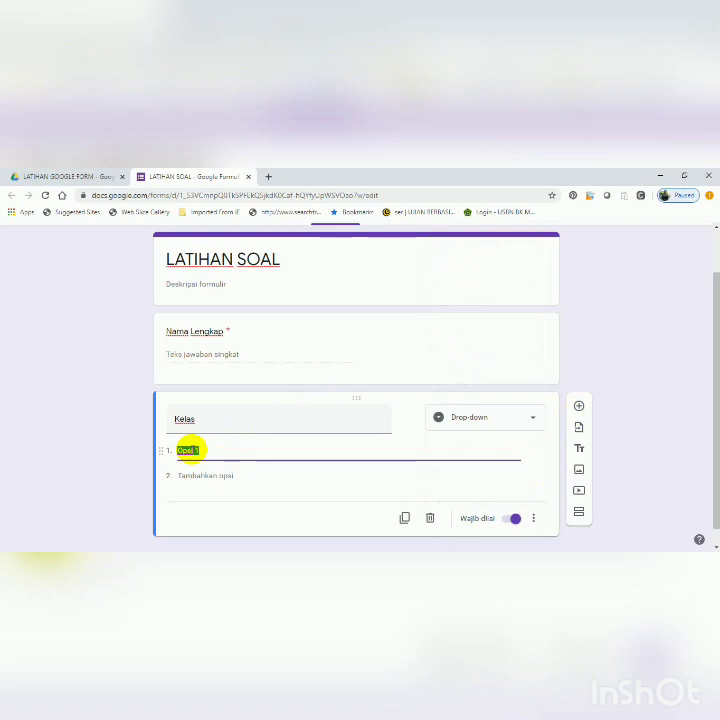
left_click(213, 419)
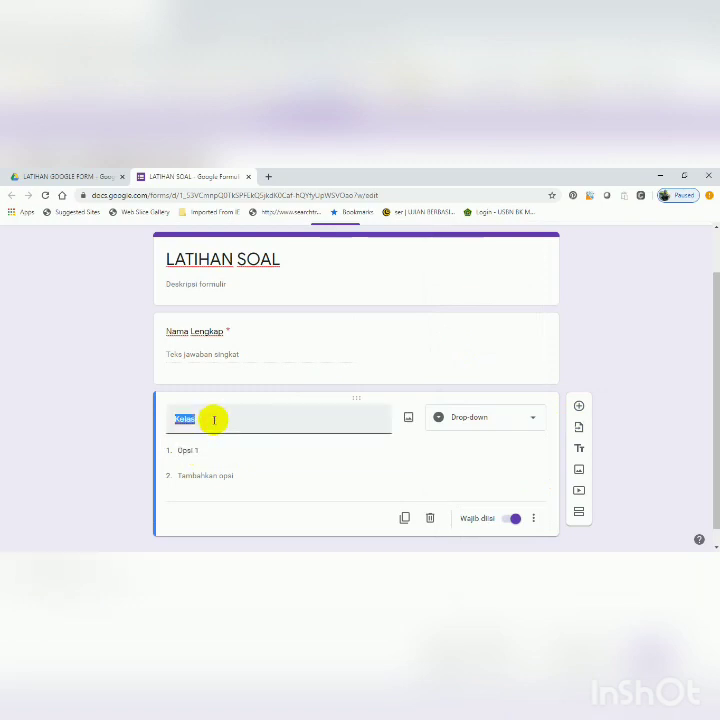
left_click(213, 419)
type("6")
Fill the Kelas 6 drop-down question with four answer options: A, B, C and D.
left_click(190, 450)
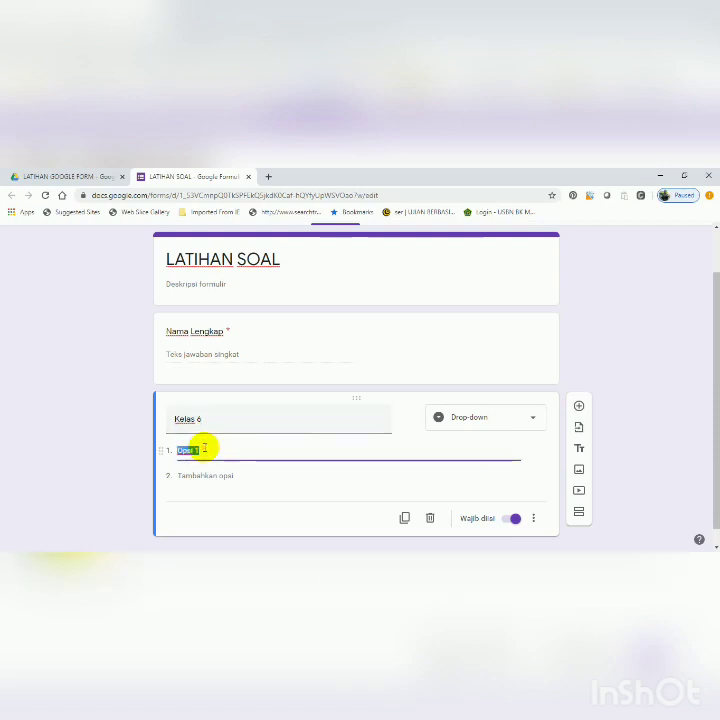
key("BackSpace")
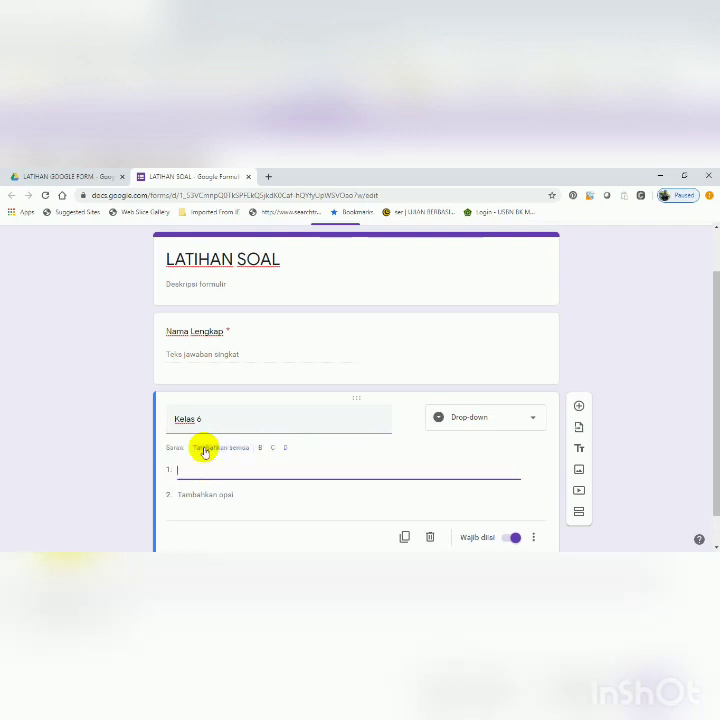
type("A")
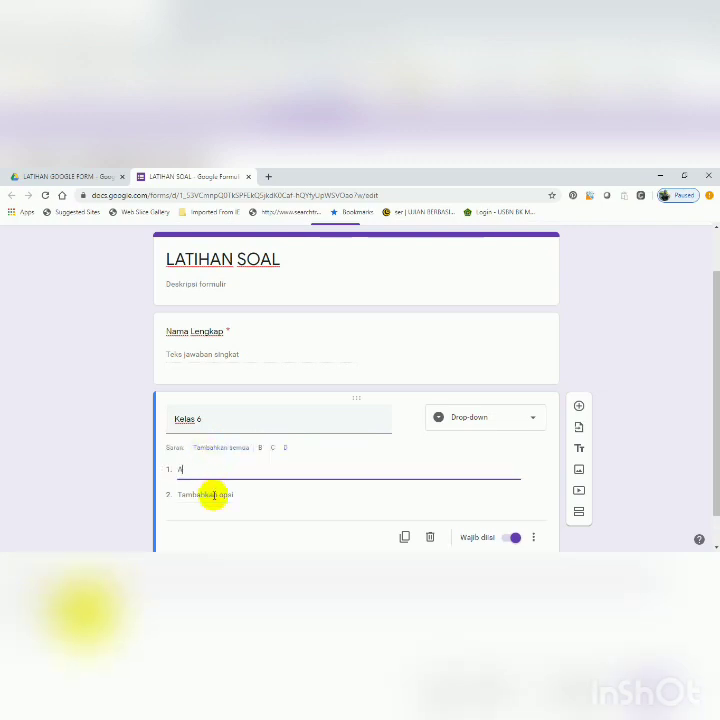
left_click(213, 495)
type("B")
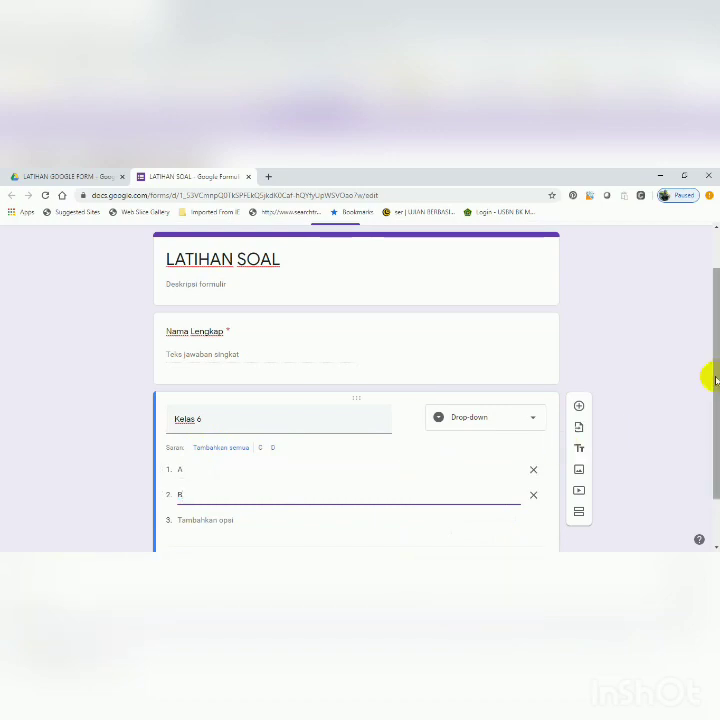
left_click_drag(714, 378, 712, 423)
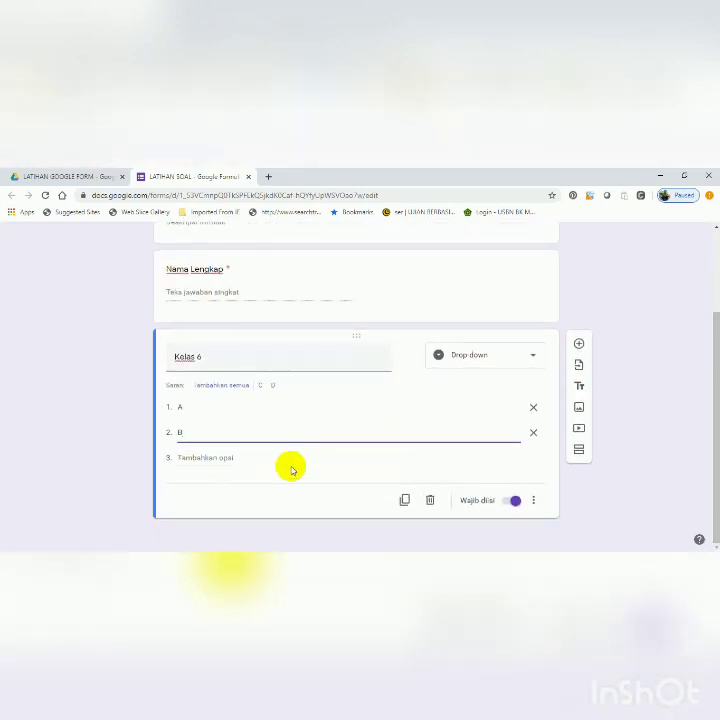
left_click(215, 456)
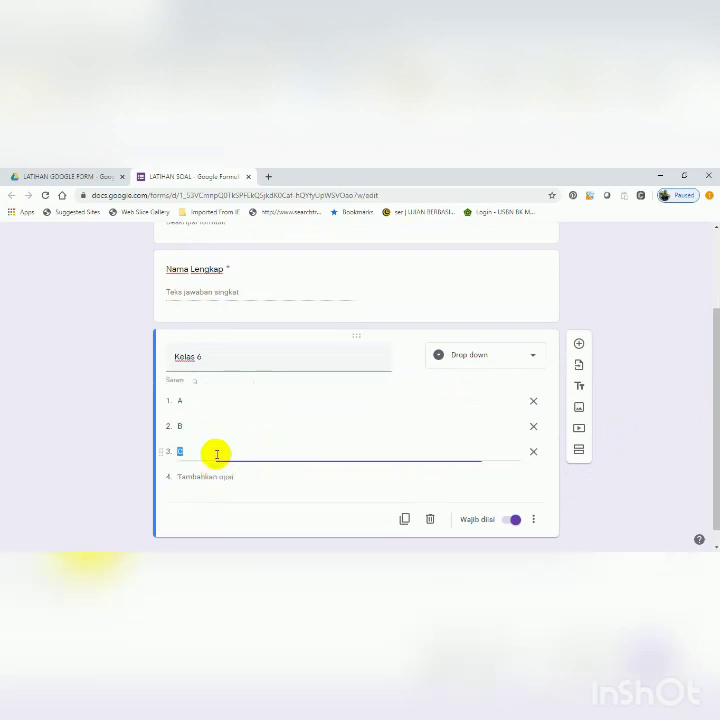
type("C")
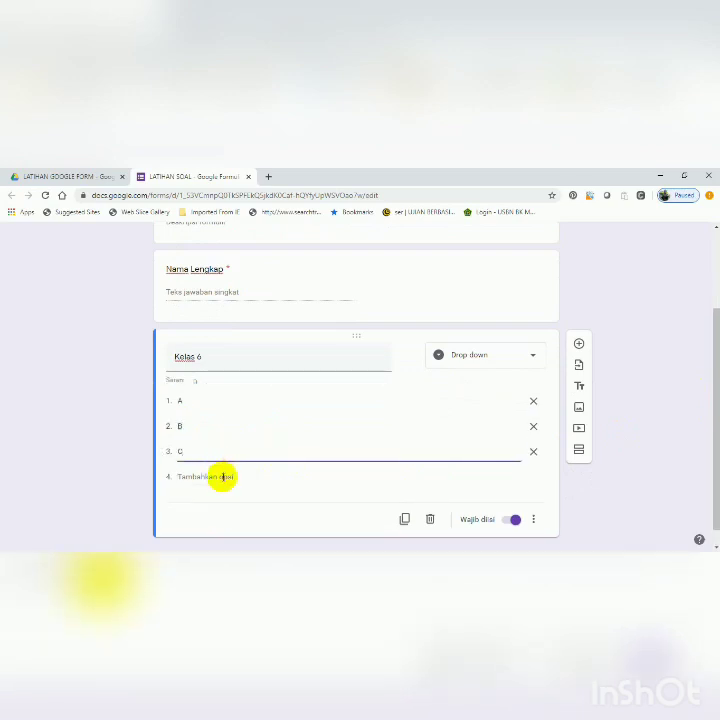
left_click(222, 476)
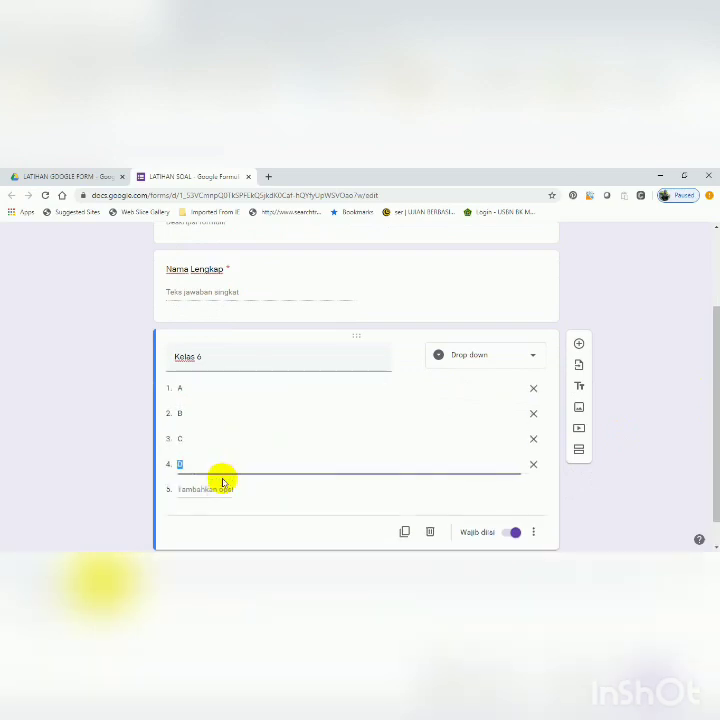
type("D")
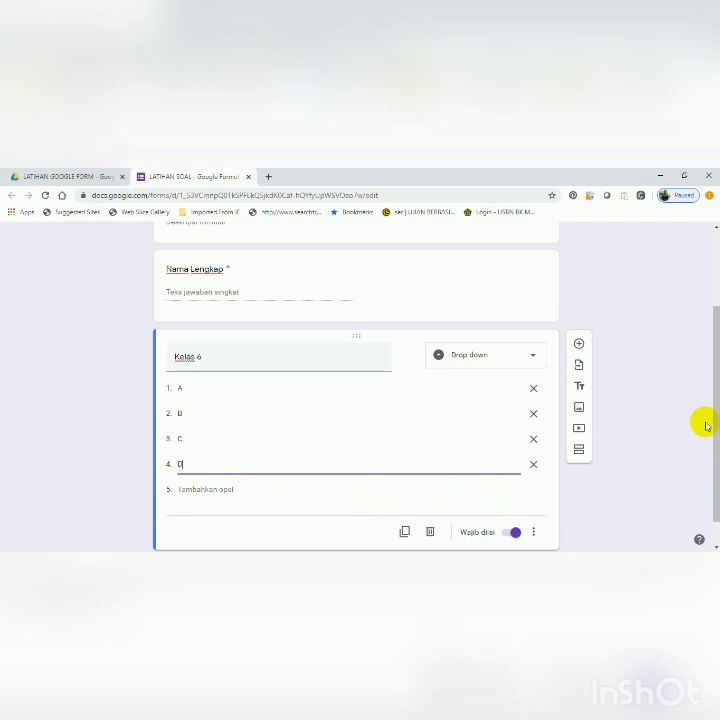
Add a new question below Kelas 6 and title it "No Absen" as a short-answer question.
left_click_drag(712, 415, 714, 445)
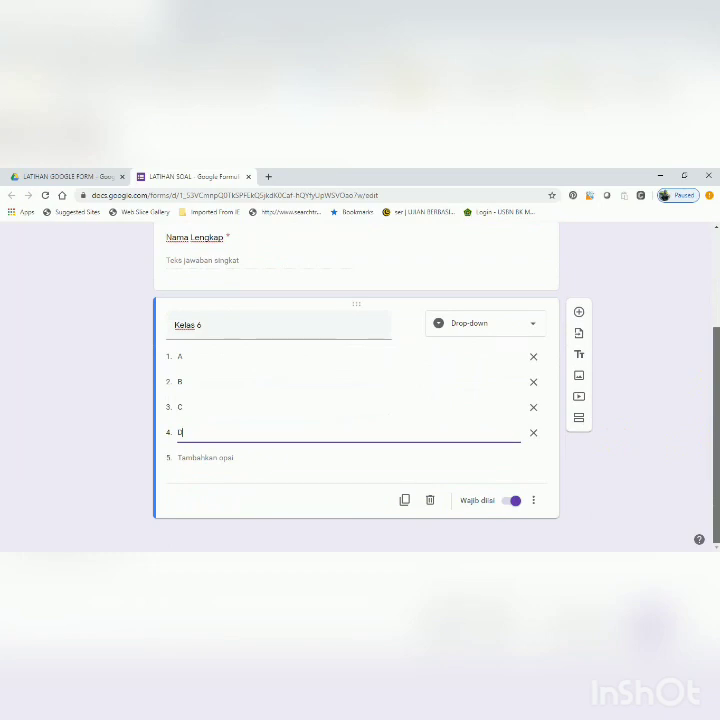
left_click(579, 313)
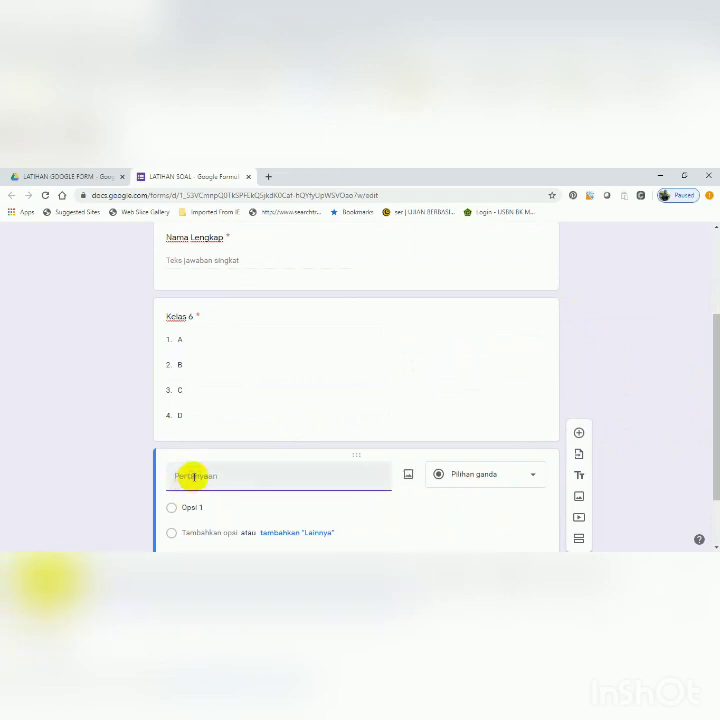
type("no")
key("BackSpace")
key("BackSpace")
key("BackSpace")
type("No A")
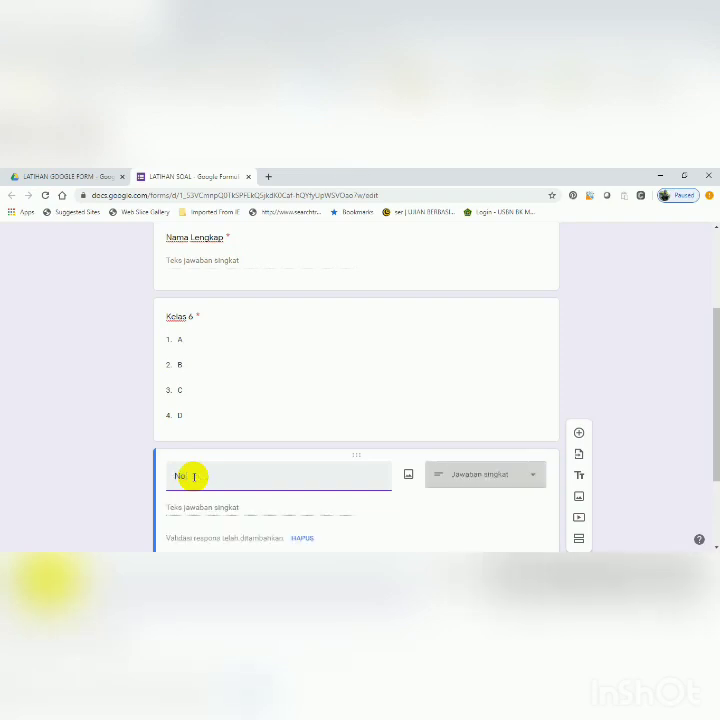
type("psen")
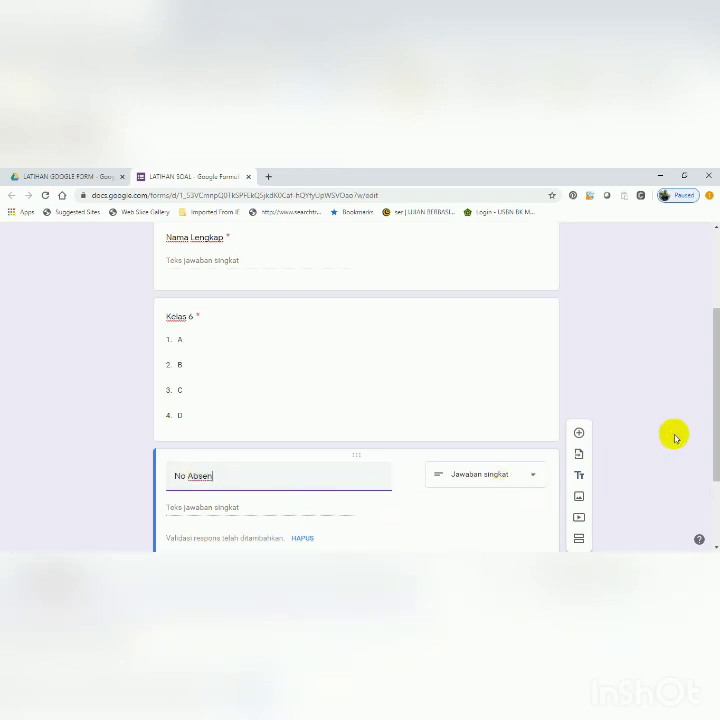
Make the No Absen question required and set its number validation's custom error text to "Format anda salah".
left_click_drag(713, 406, 713, 460)
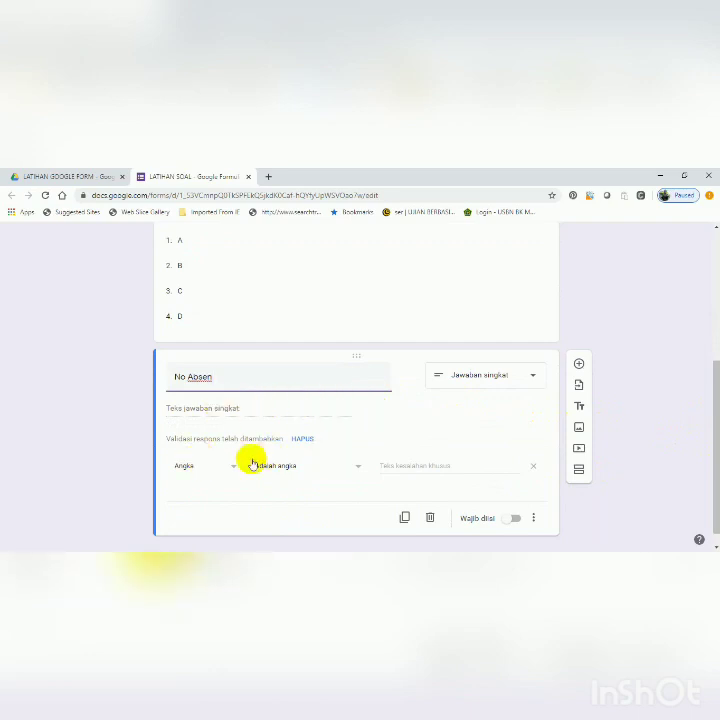
left_click(512, 518)
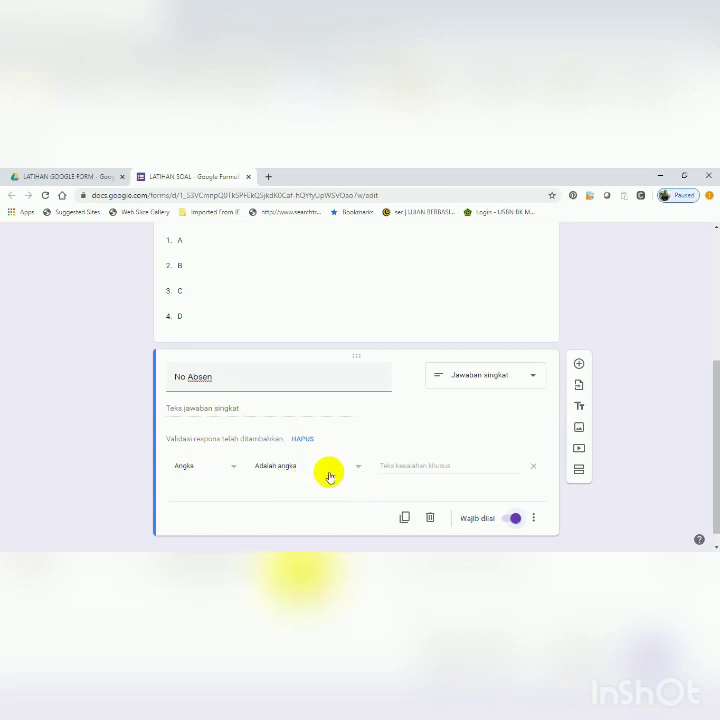
left_click(398, 467)
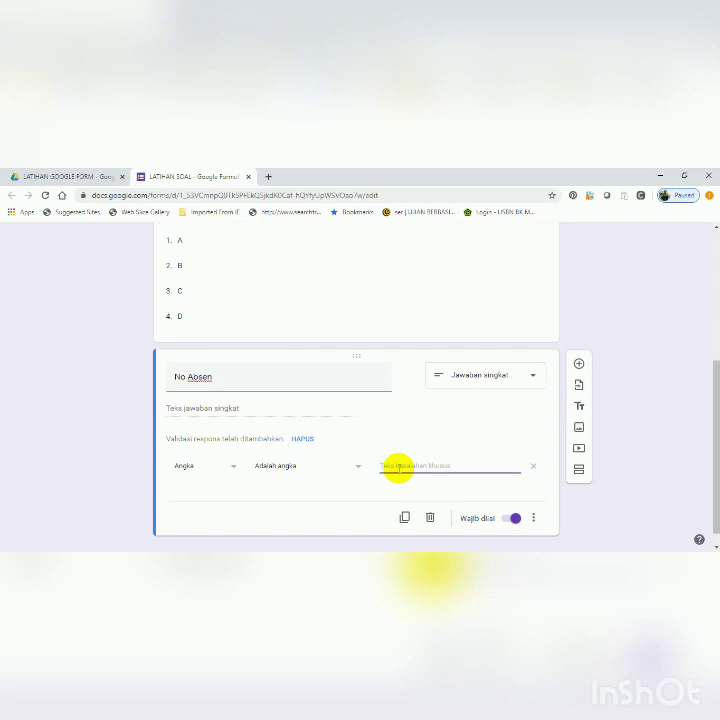
type("Format angka salah")
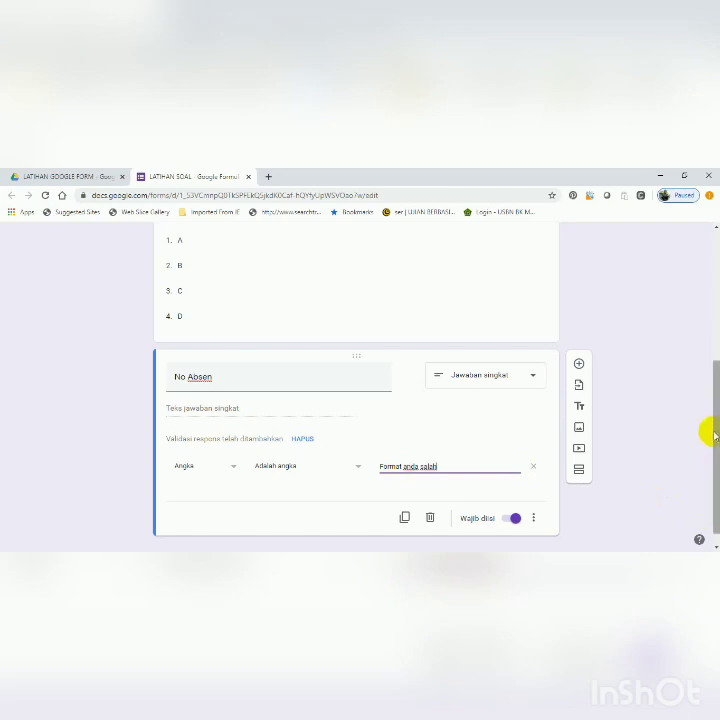
Add a new section after the No Absen question and title it "Pertanyaan".
scroll(709, 432, "down", 1)
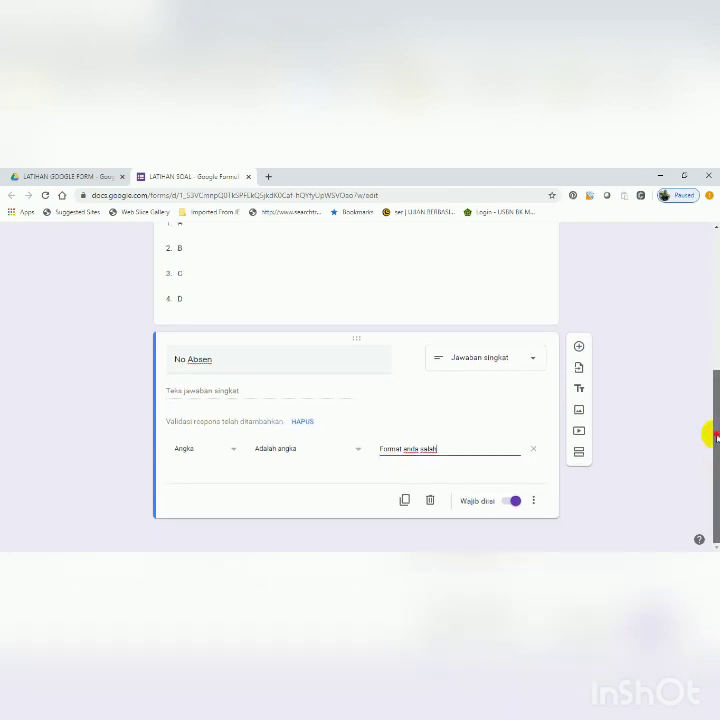
mouse_move(710, 435)
left_mouse_down()
mouse_move(702, 341)
mouse_move(707, 451)
mouse_move(707, 321)
mouse_move(711, 450)
left_mouse_up()
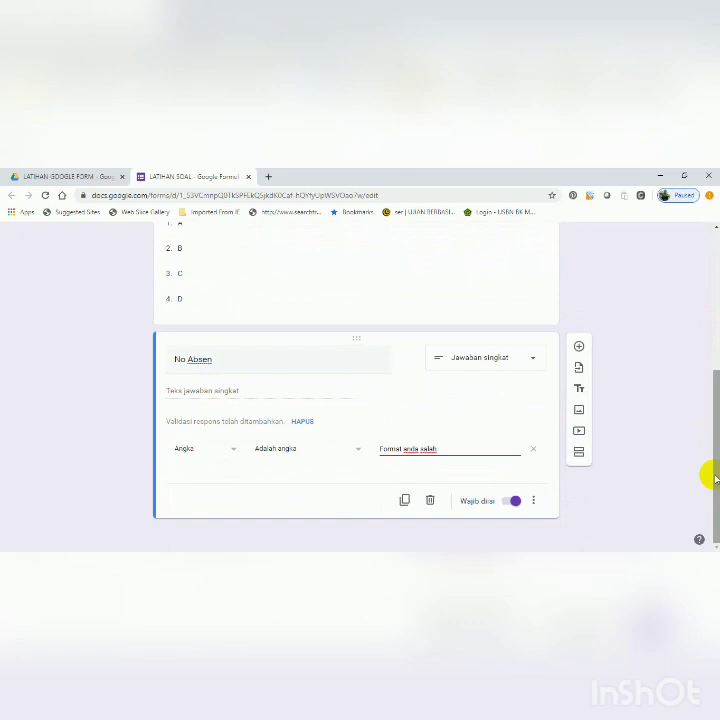
left_click(578, 454)
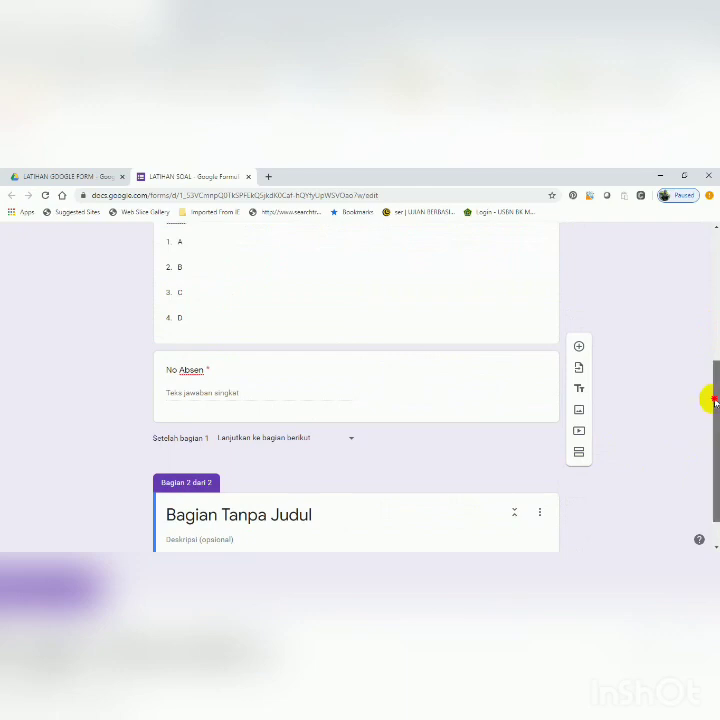
left_click_drag(709, 399, 701, 484)
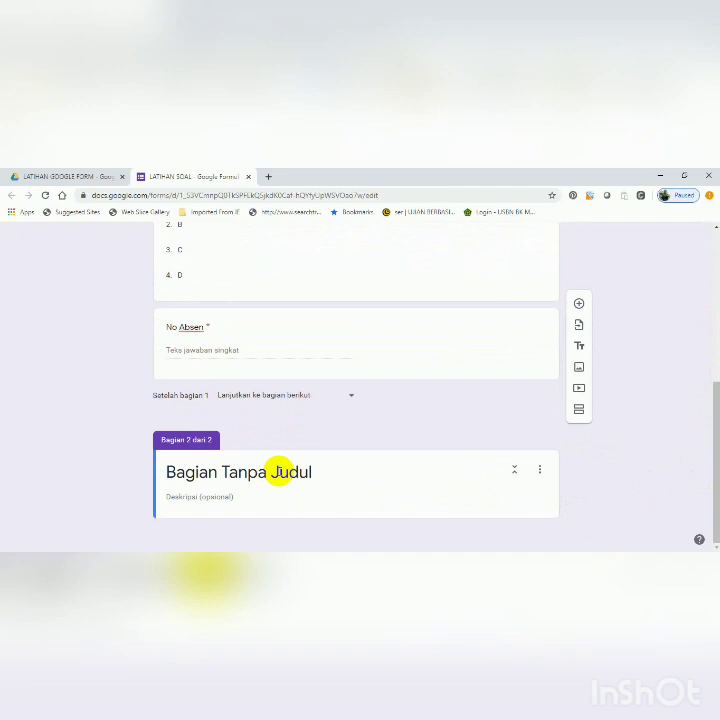
left_click(268, 473)
type("P")
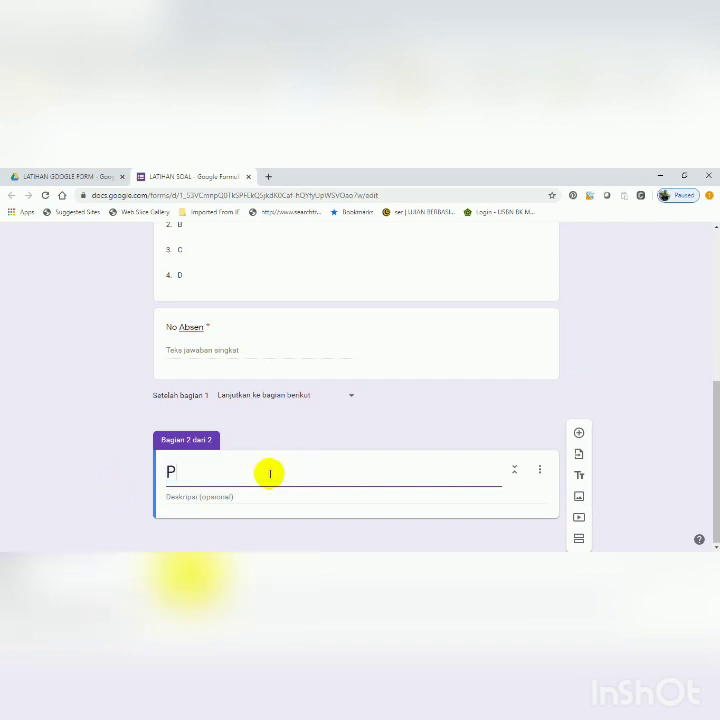
type("erta")
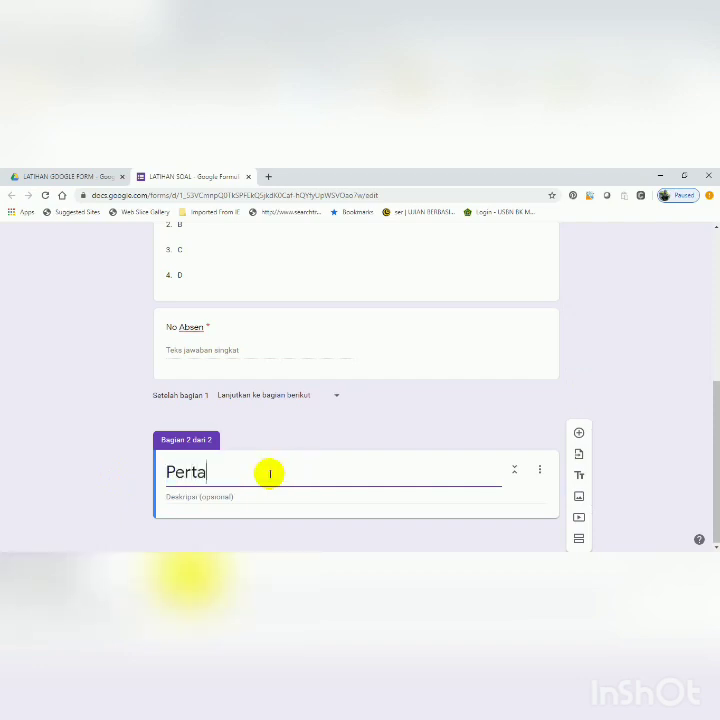
type("nyaa")
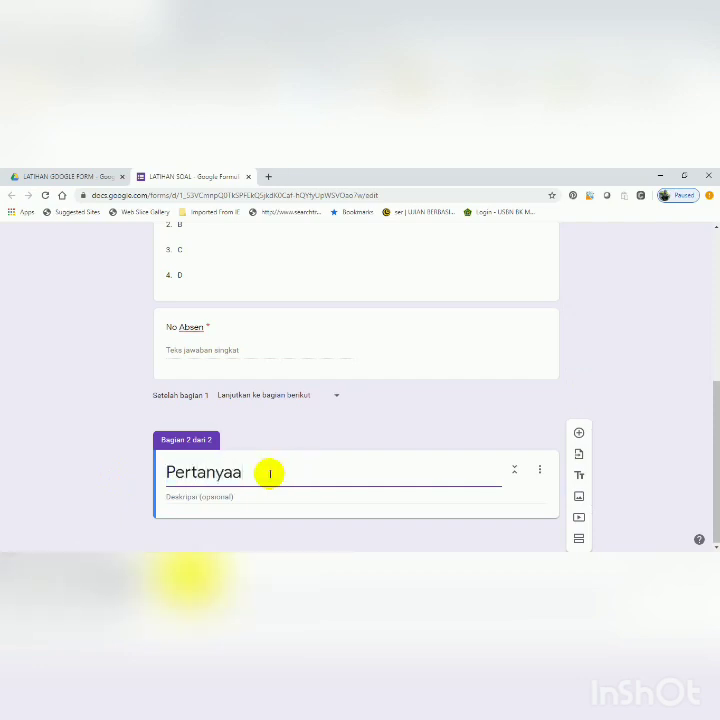
type("n")
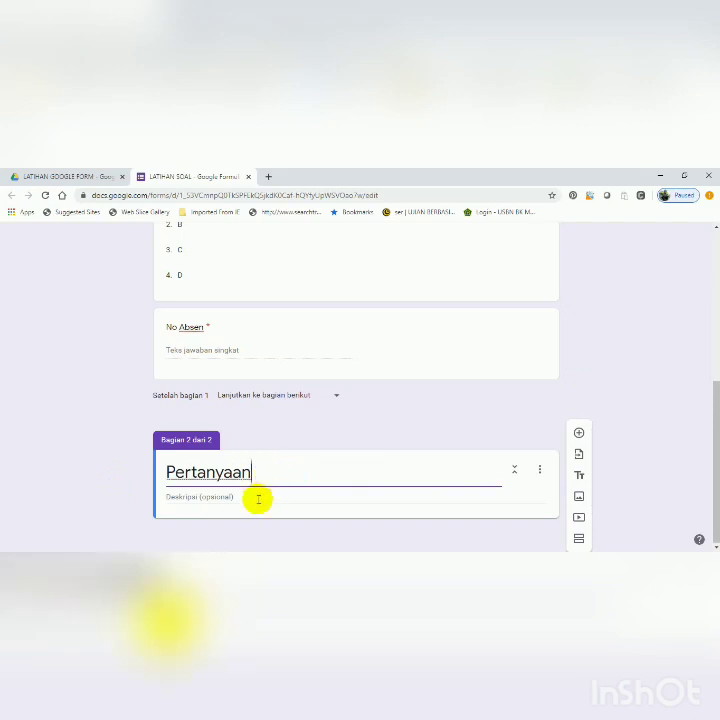
Enter "Selamat Datang di Latihan Soal" as the description of the Pertanyaan section.
left_click(250, 499)
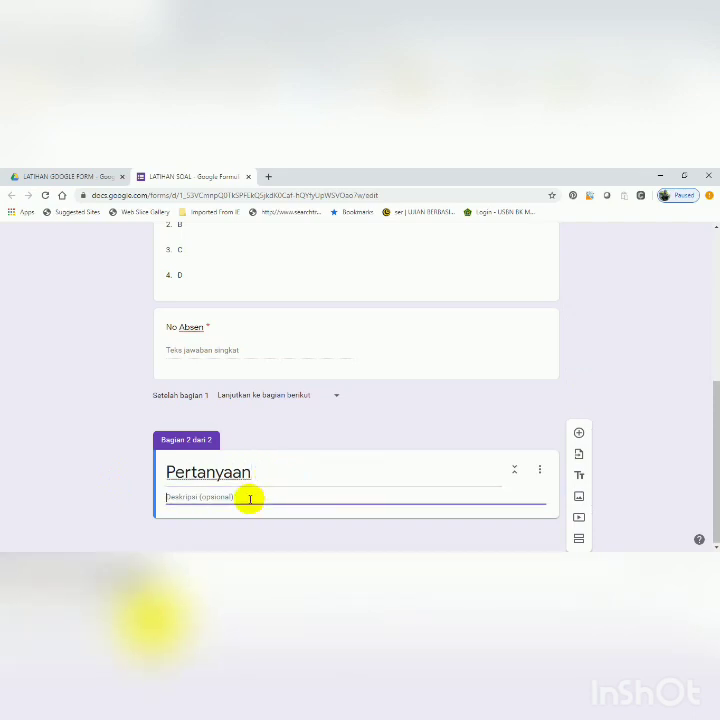
type("Selam")
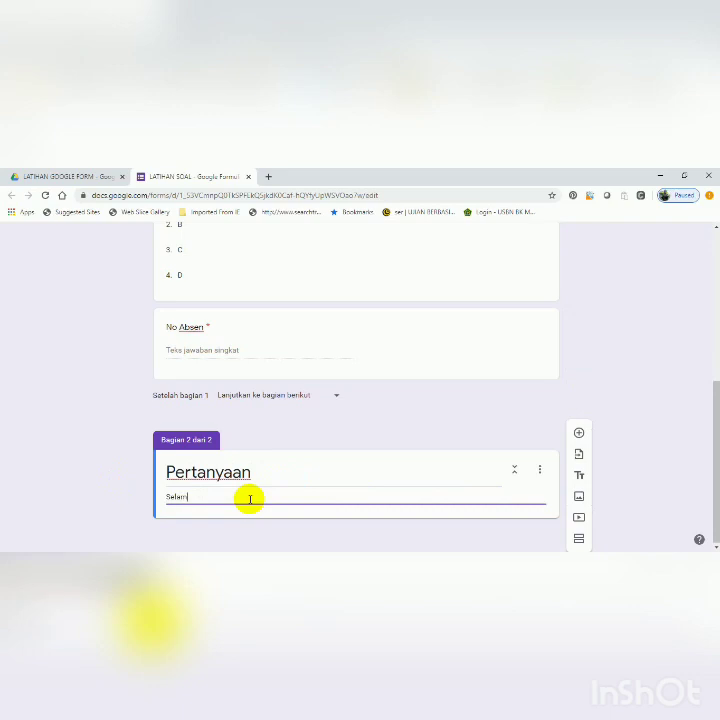
type("at D")
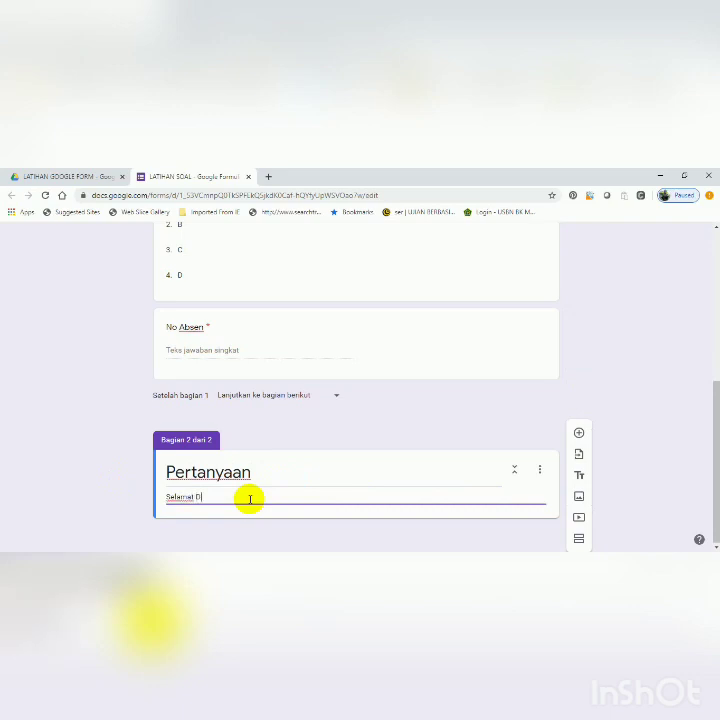
type("atang ")
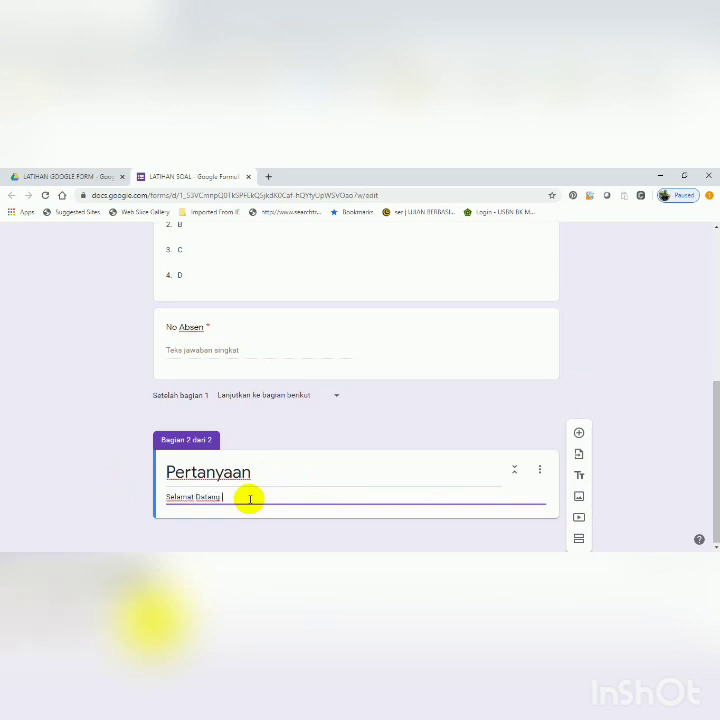
type("di Latihan Soal")
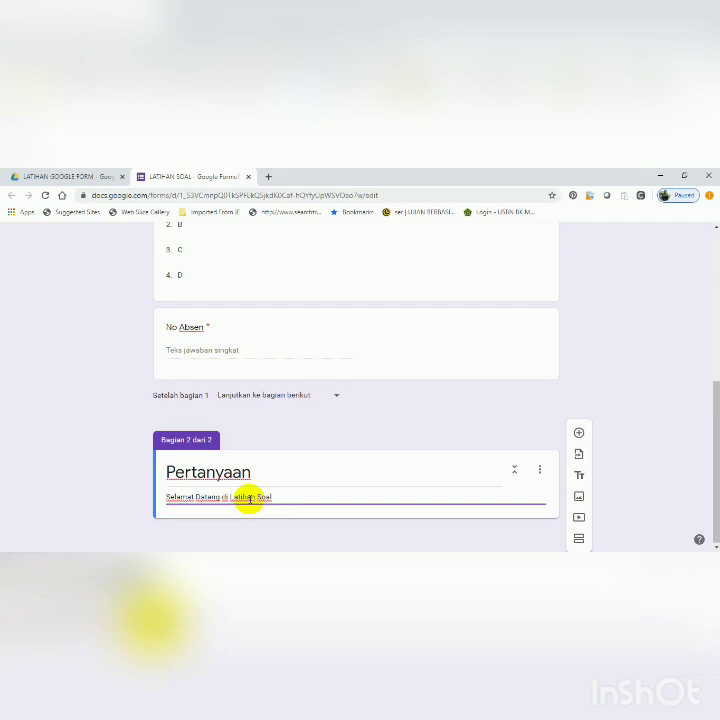
Add a new multiple-choice question to the Pertanyaan section and make it required.
left_click(579, 433)
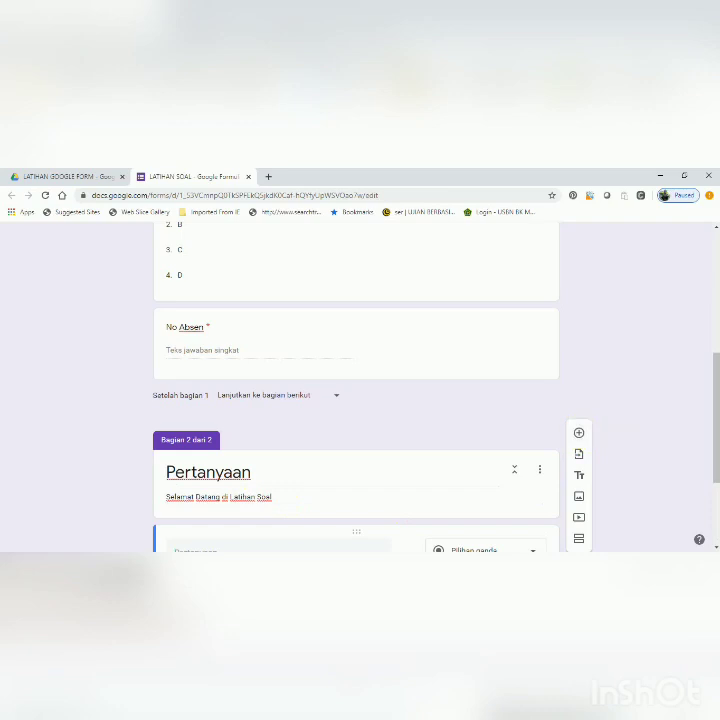
left_click(715, 547)
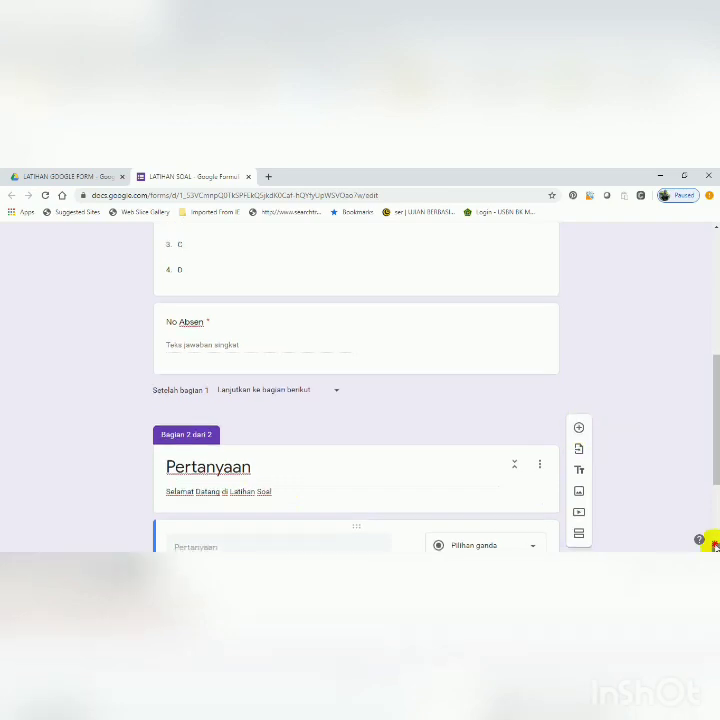
left_click(715, 547)
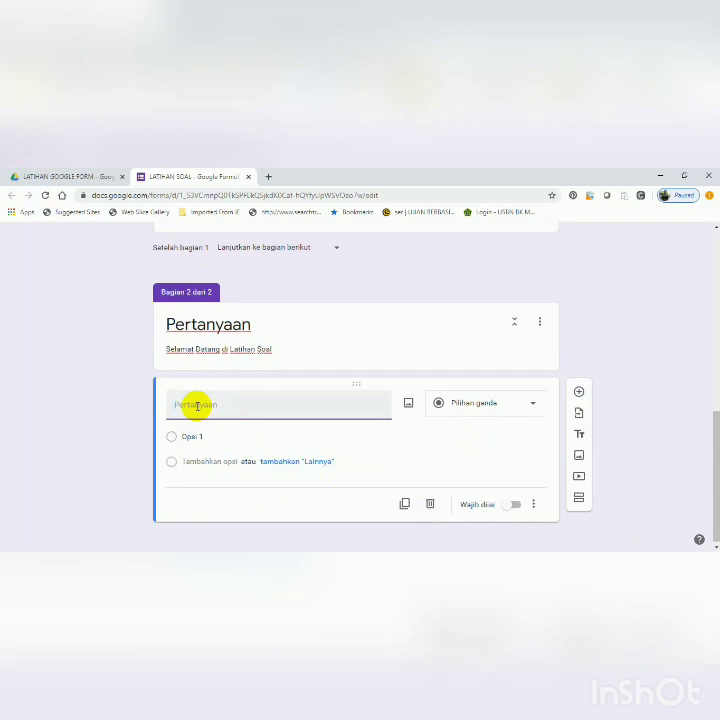
left_click(509, 506)
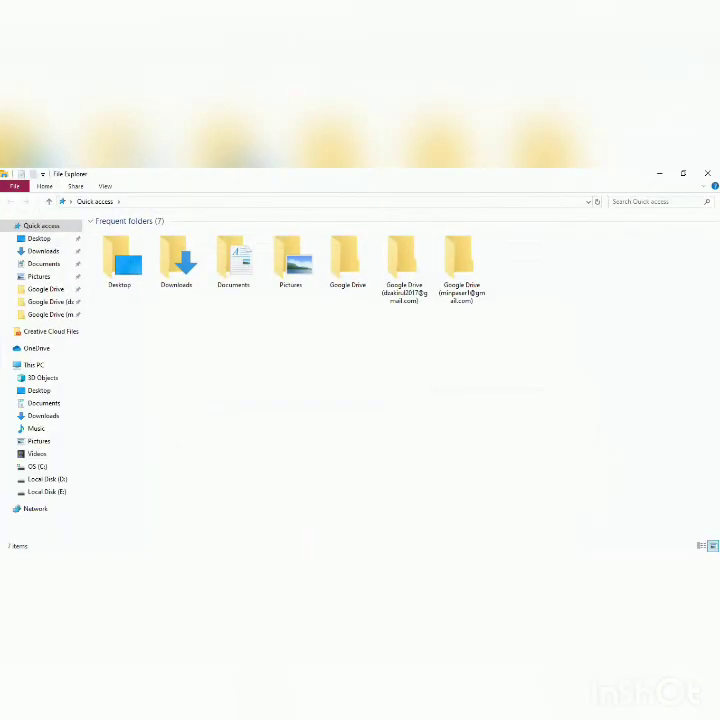
Open the LATIHAN MTK Word document from the Downloads folder.
left_click(42, 253)
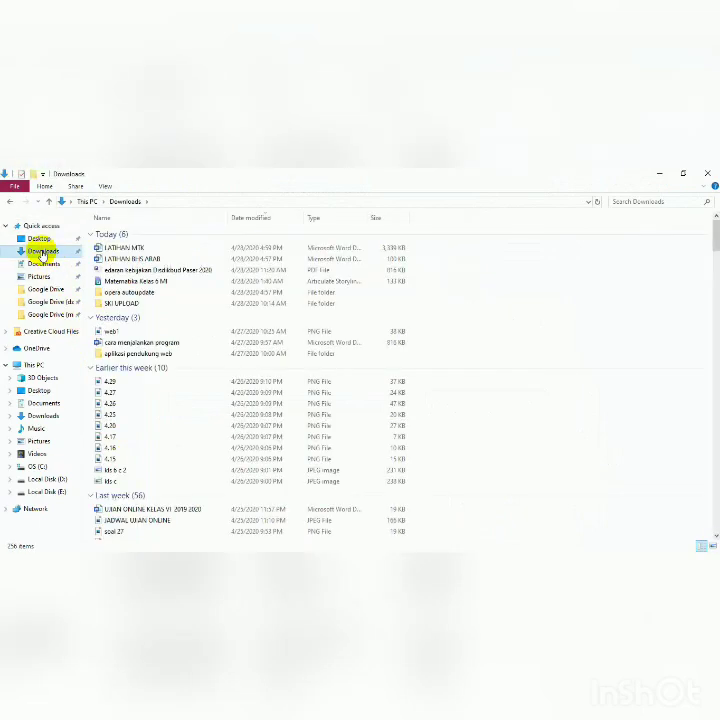
left_click(133, 249)
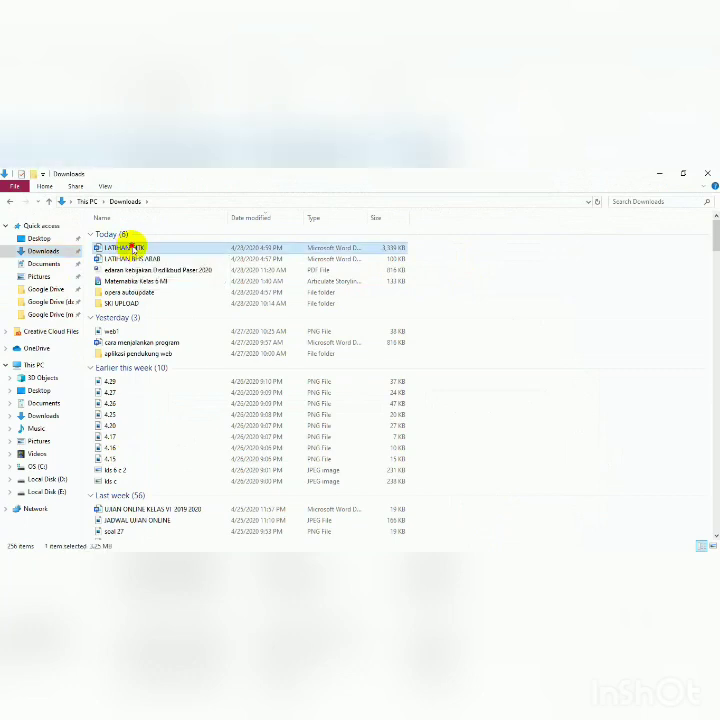
double_click(134, 249)
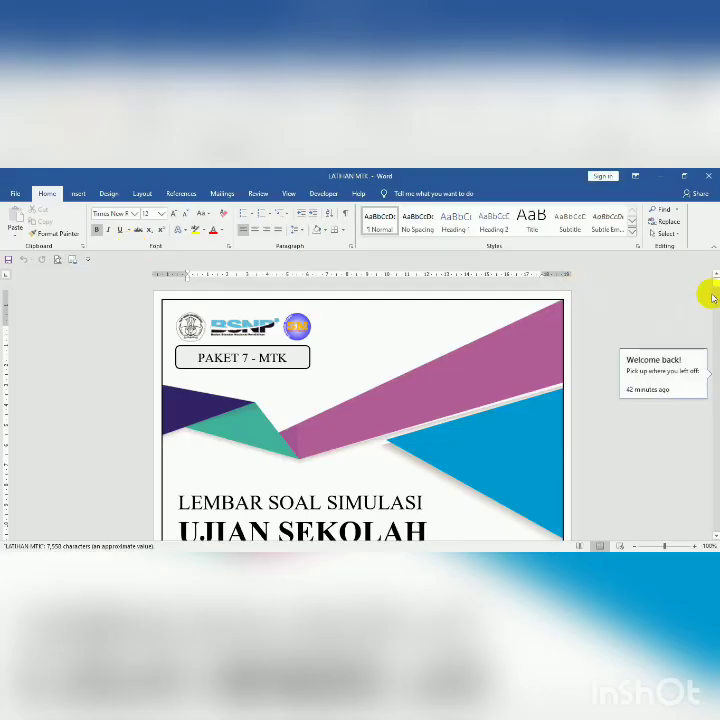
Renumber the cylinder volume question "Perhatikan gambar berikut!" on page 5 as "1.".
left_click_drag(714, 283, 714, 381)
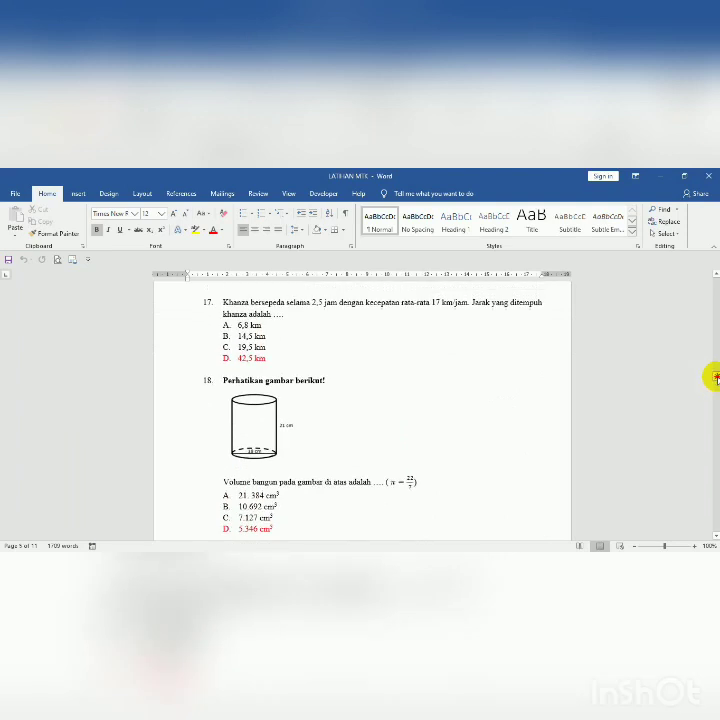
mouse_move(716, 378)
left_mouse_down()
mouse_move(716, 349)
mouse_move(713, 378)
left_mouse_up()
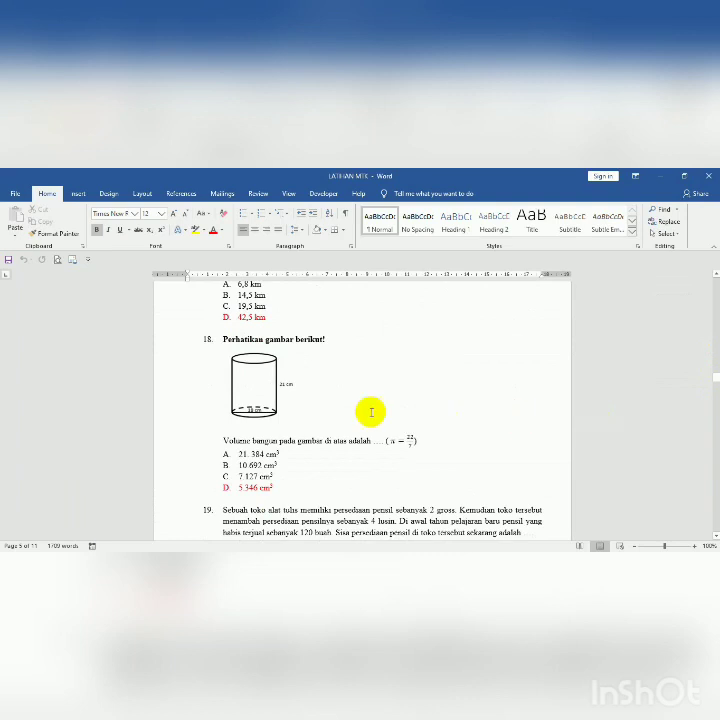
left_click(210, 340)
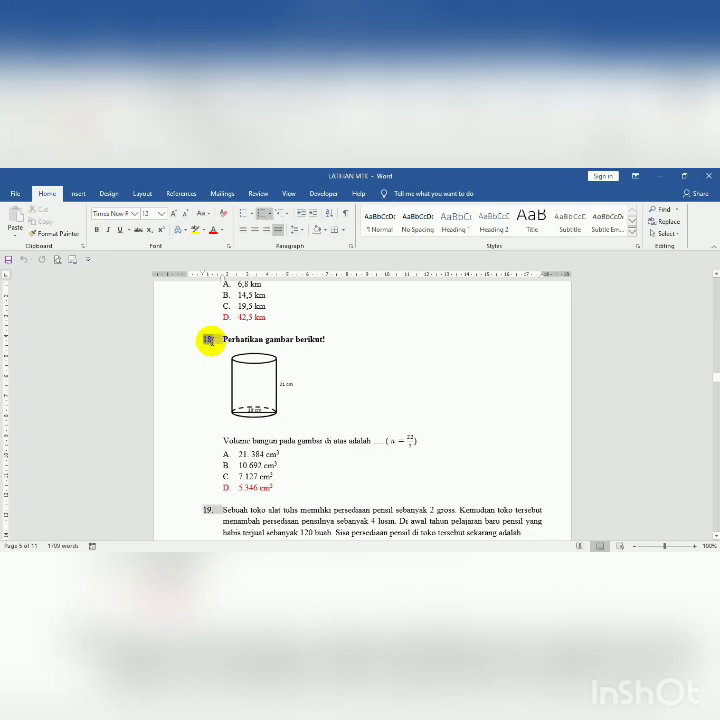
key("BackSpace")
type("1")
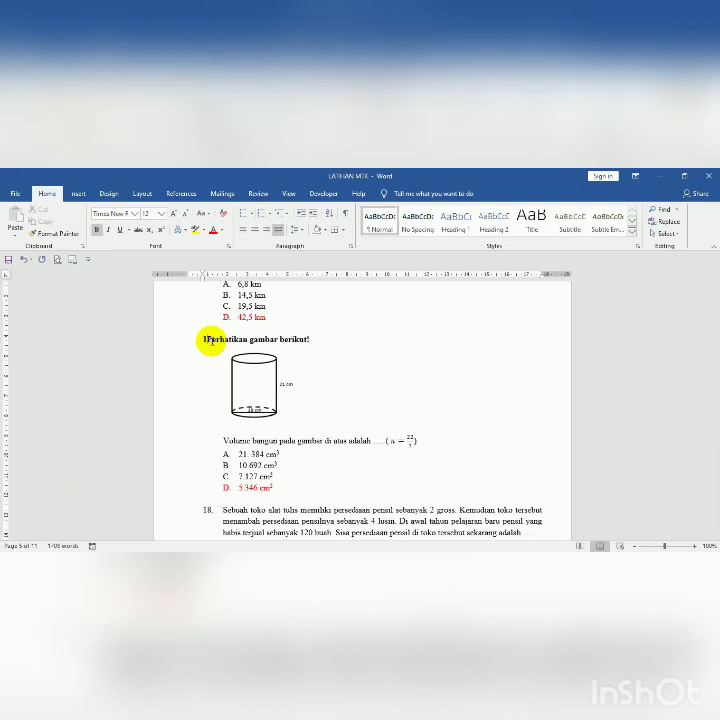
type(".")
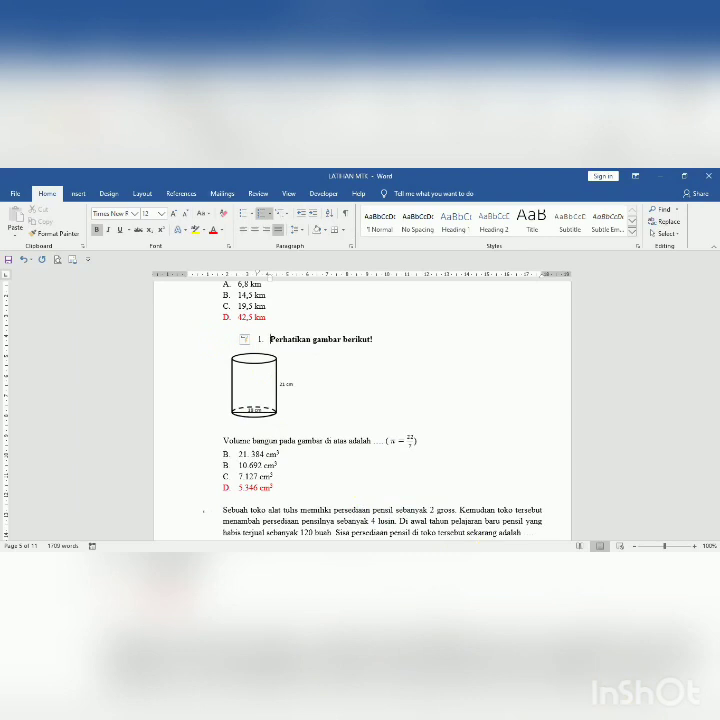
Capture a screenshot of the cylinder volume question with its answer options and save it as a PNG in the SKI UPLOAD folder.
left_click(628, 561)
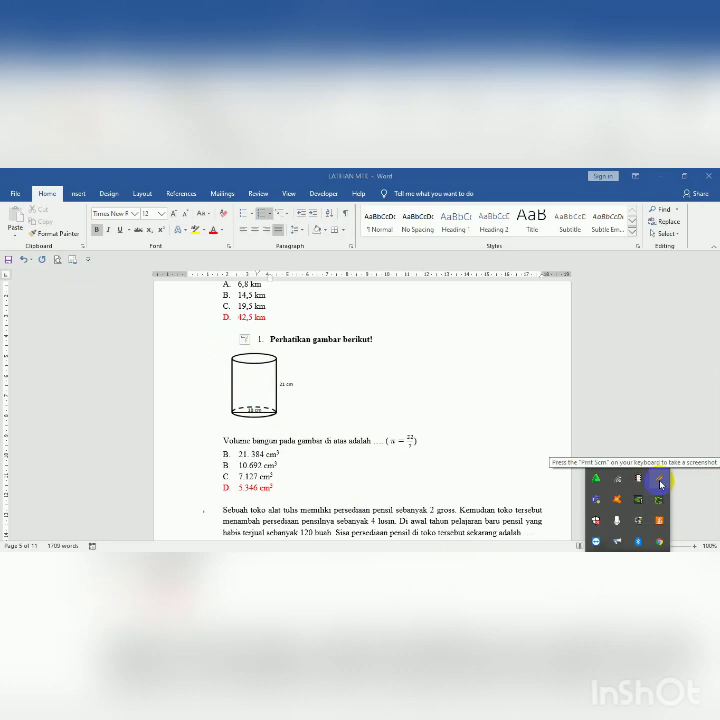
left_click(661, 484)
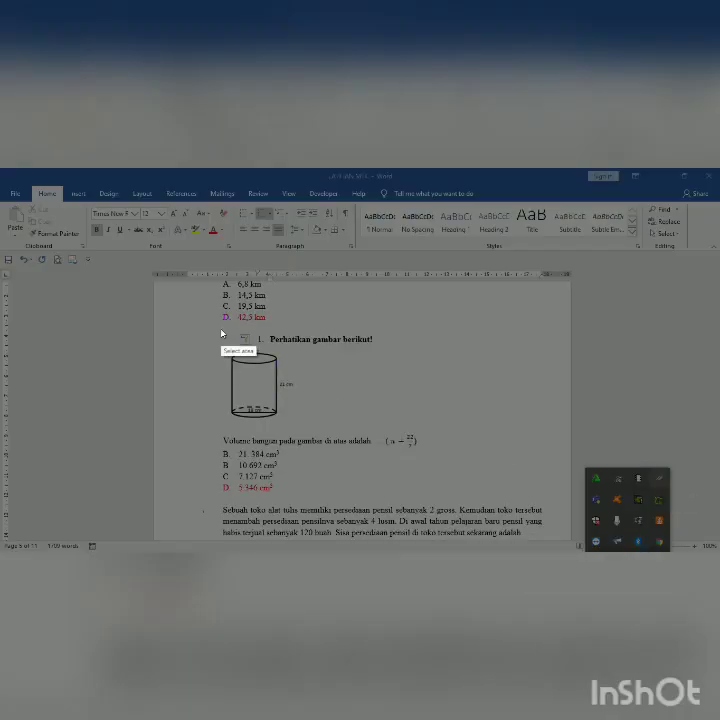
left_click_drag(216, 327, 433, 497)
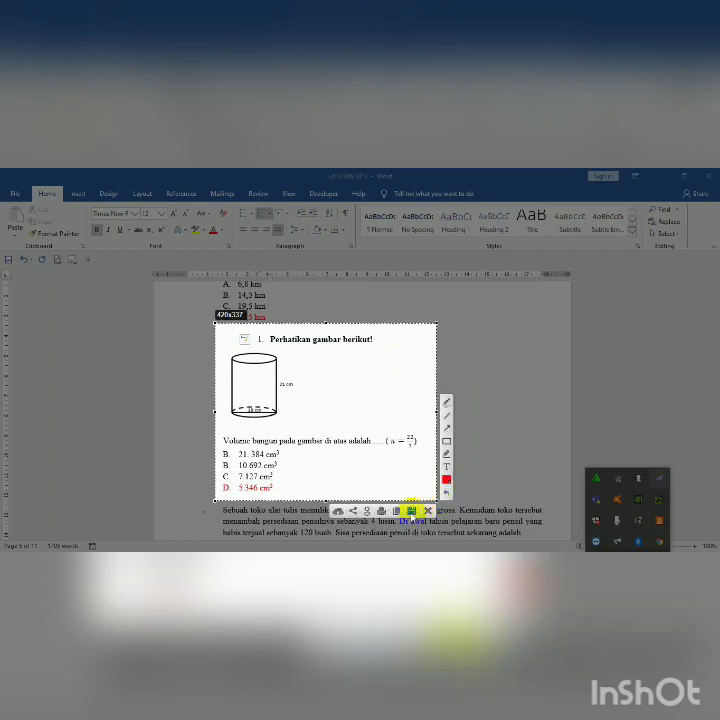
left_click(411, 510)
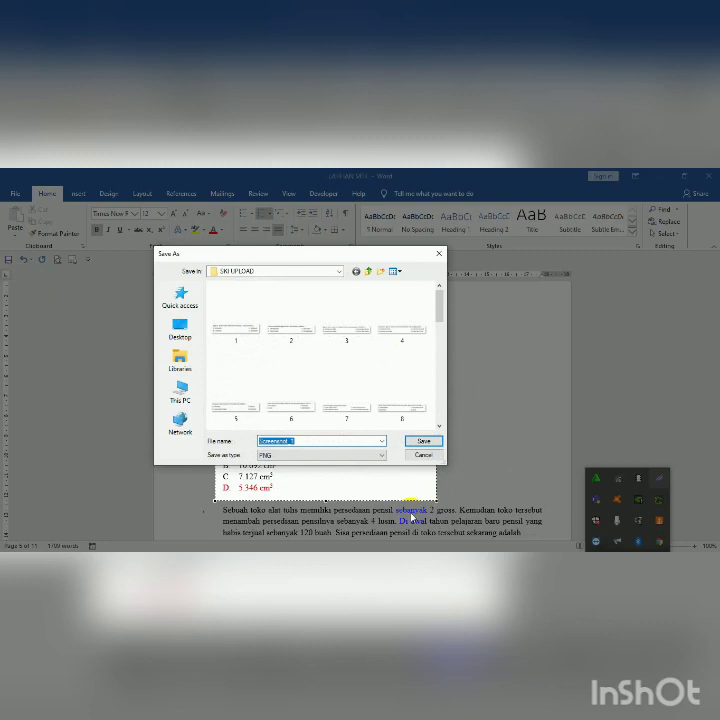
type("n")
left_click(424, 442)
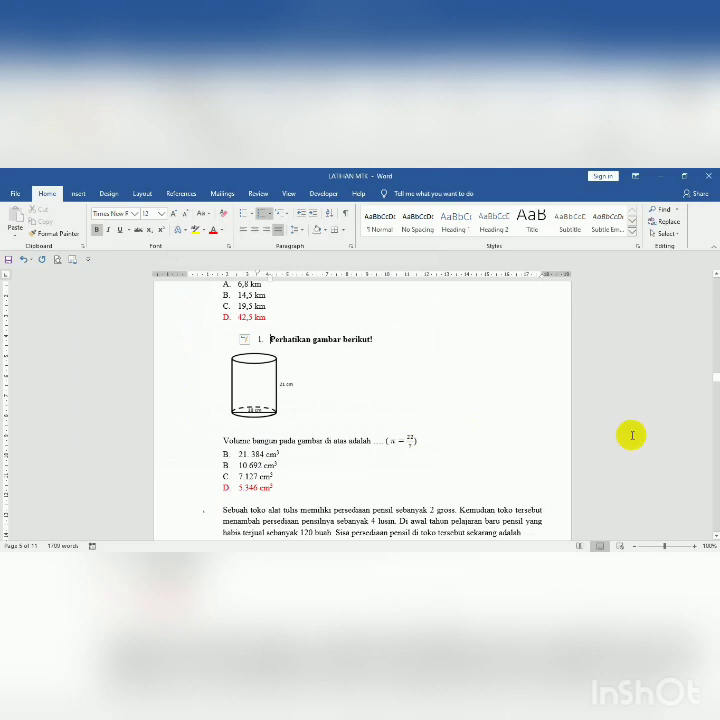
Insert a page break before the "Data pengguna jasa kantor pos" question at the end of page 6.
mouse_move(709, 379)
left_mouse_down()
mouse_move(716, 393)
mouse_move(707, 334)
mouse_move(711, 388)
left_mouse_up()
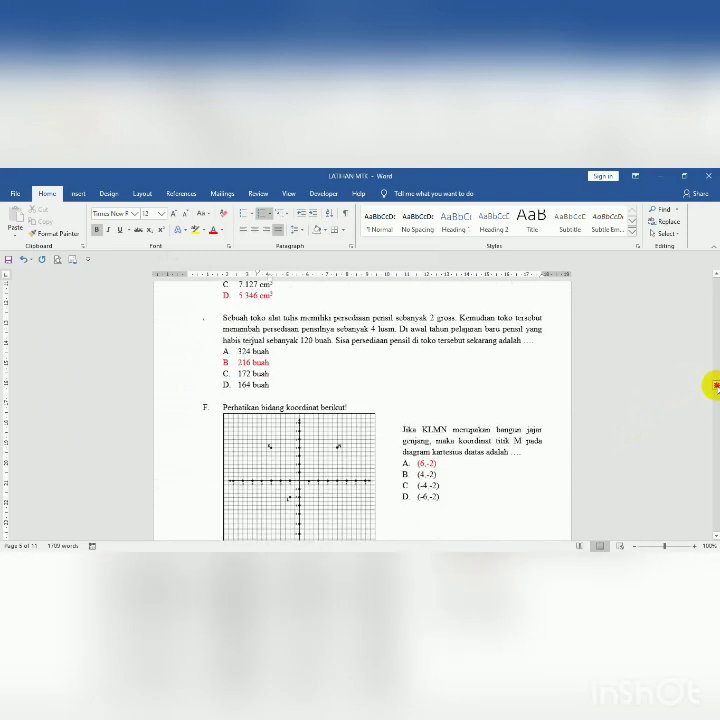
left_click_drag(713, 385, 716, 415)
left_click(237, 422)
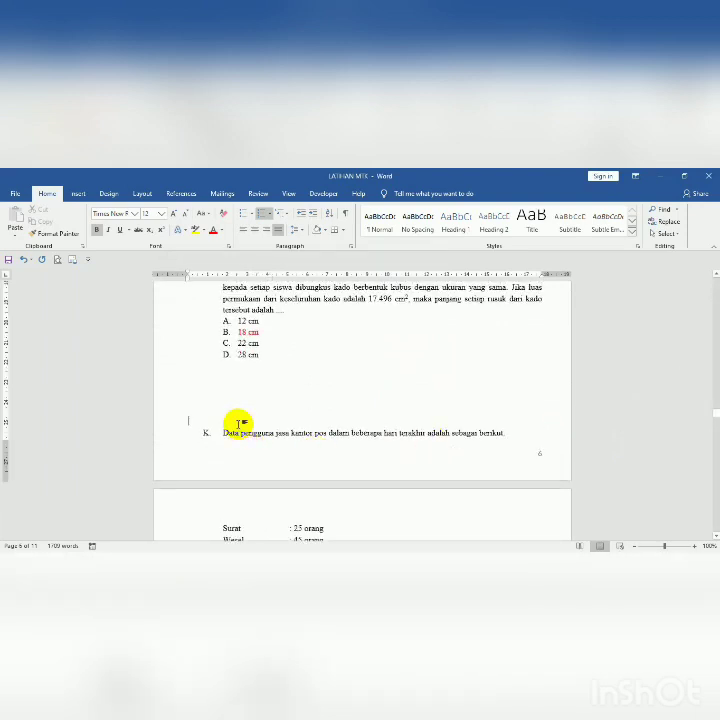
key("ctrl+Return")
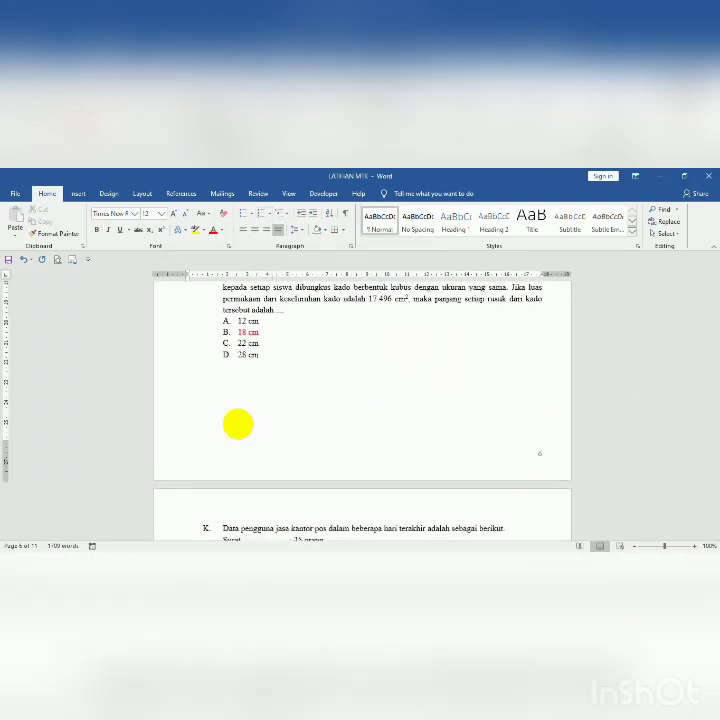
Renumber the "Data pengguna jasa kantor pos" question as "2." and reduce the indents of its number and text so it fits one line.
left_click_drag(712, 418, 715, 429)
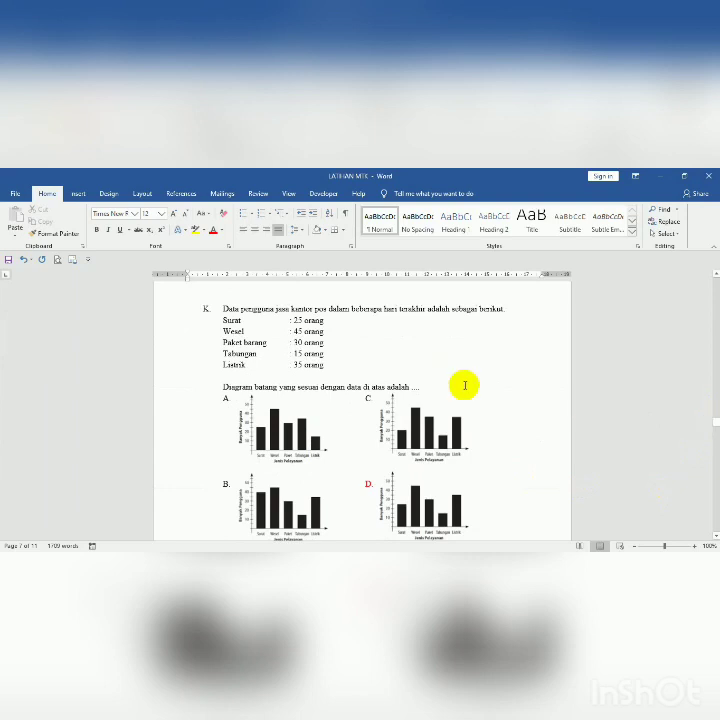
left_click(205, 309)
key("Delete")
type("2")
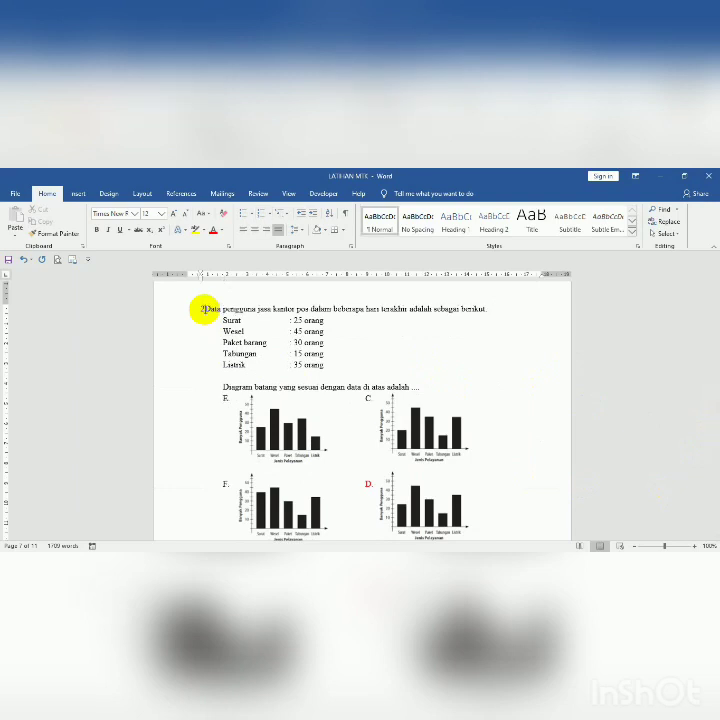
type(".")
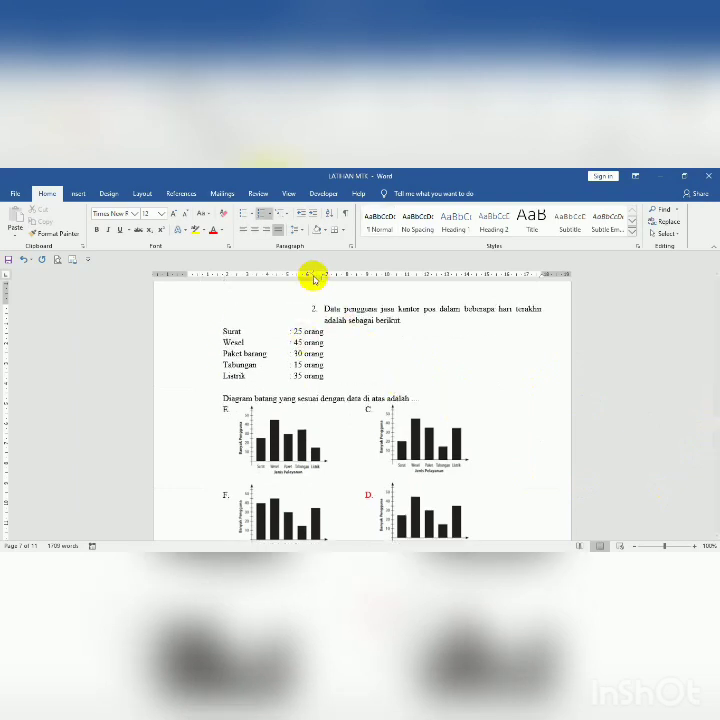
left_click_drag(313, 272, 219, 276)
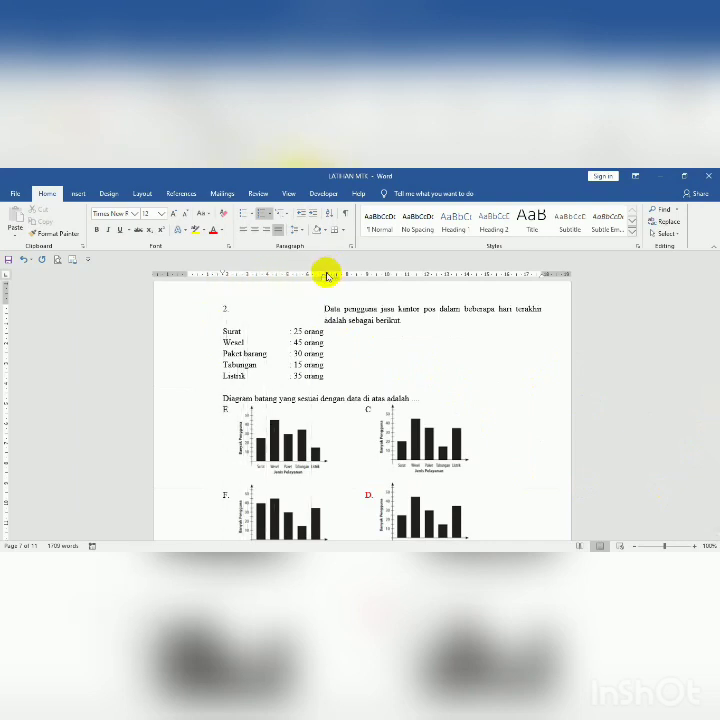
left_click_drag(324, 277, 248, 287)
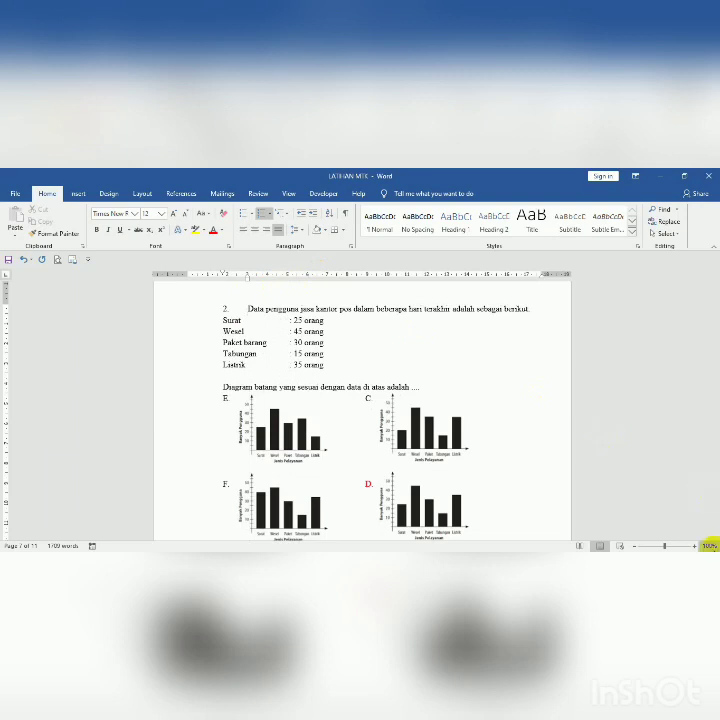
left_click(716, 537)
left_click(716, 537)
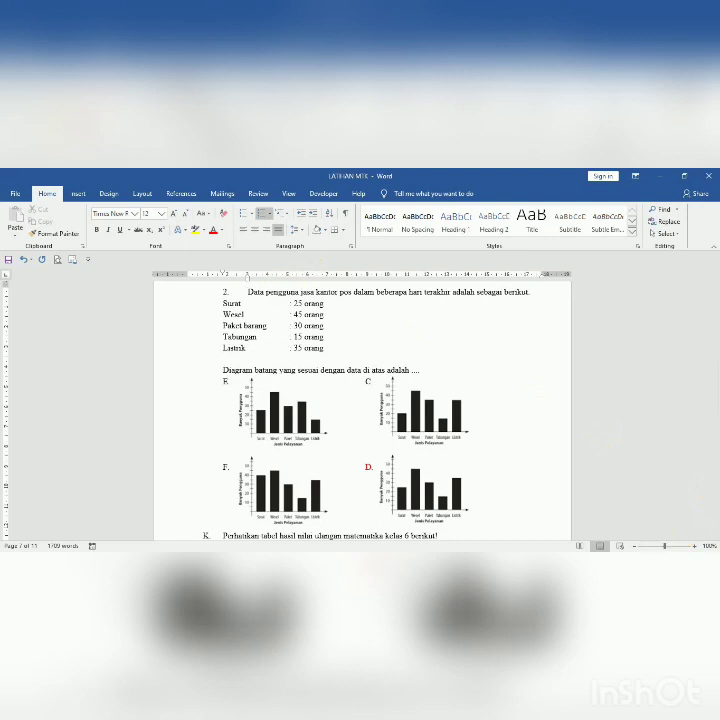
left_click(627, 561)
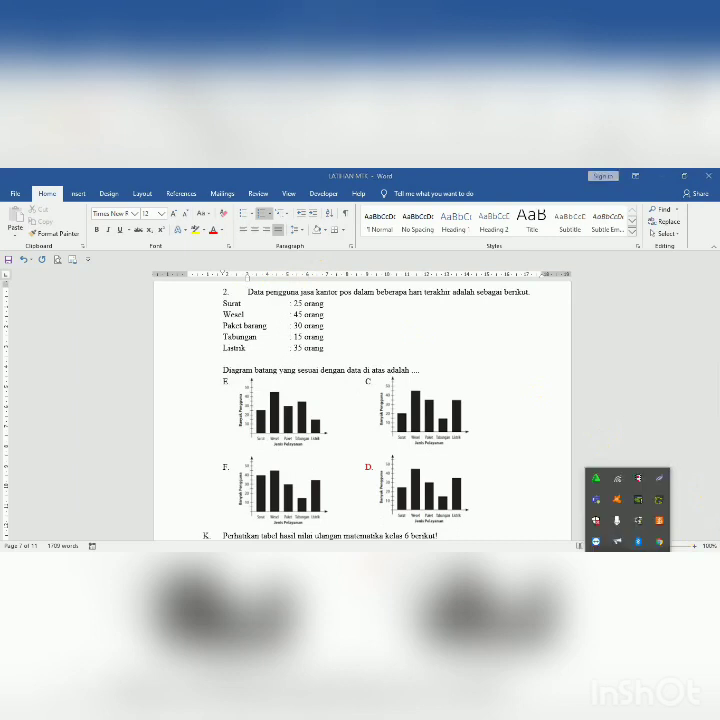
left_click(658, 481)
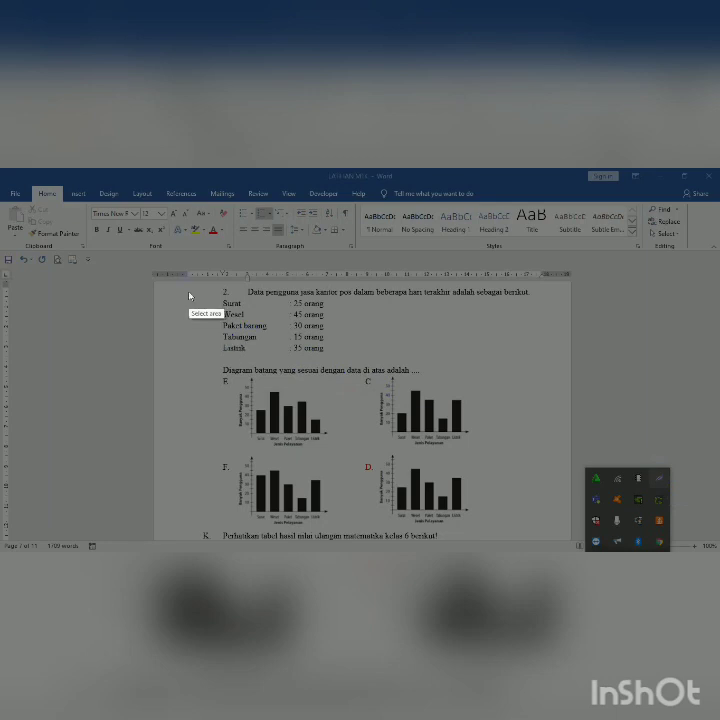
left_click_drag(203, 284, 540, 529)
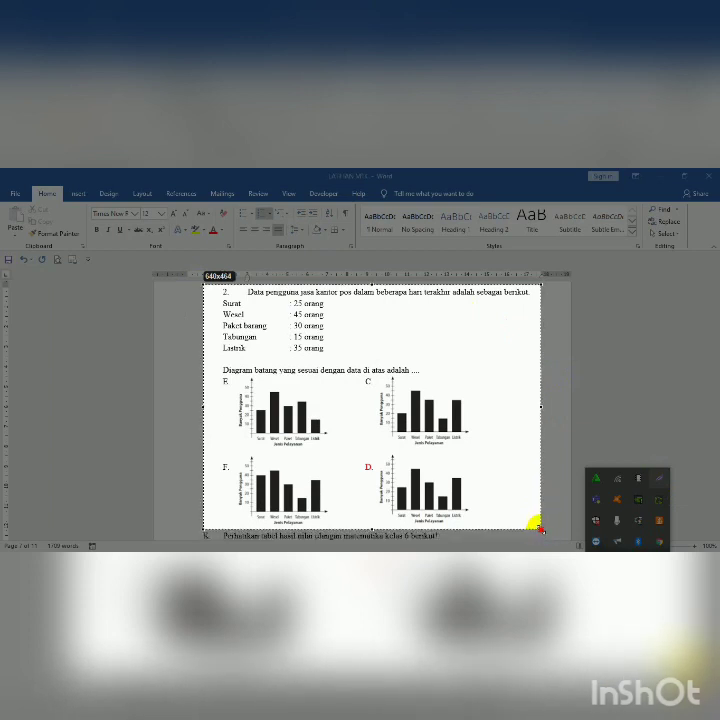
left_click_drag(540, 529, 506, 331)
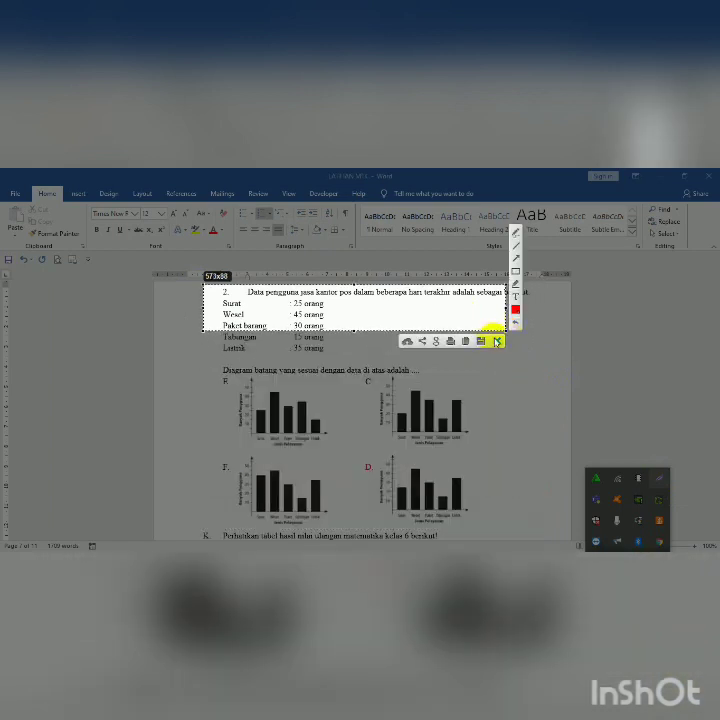
left_click(497, 341)
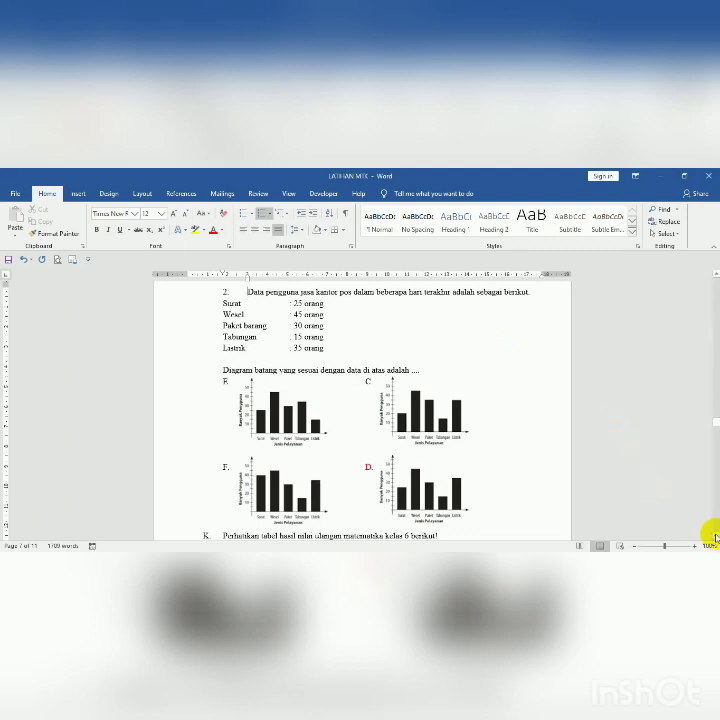
Replace the letter label of the pie chart question "Sebuah kelas memiliki siswa sebanyak 40 orang" with "2.".
scroll(715, 537, "down", 5)
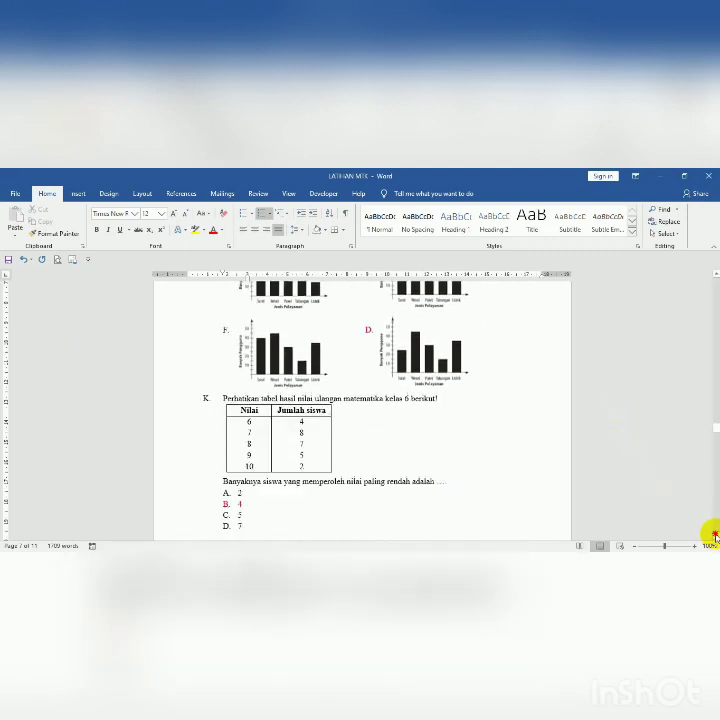
scroll(715, 537, "down", 5)
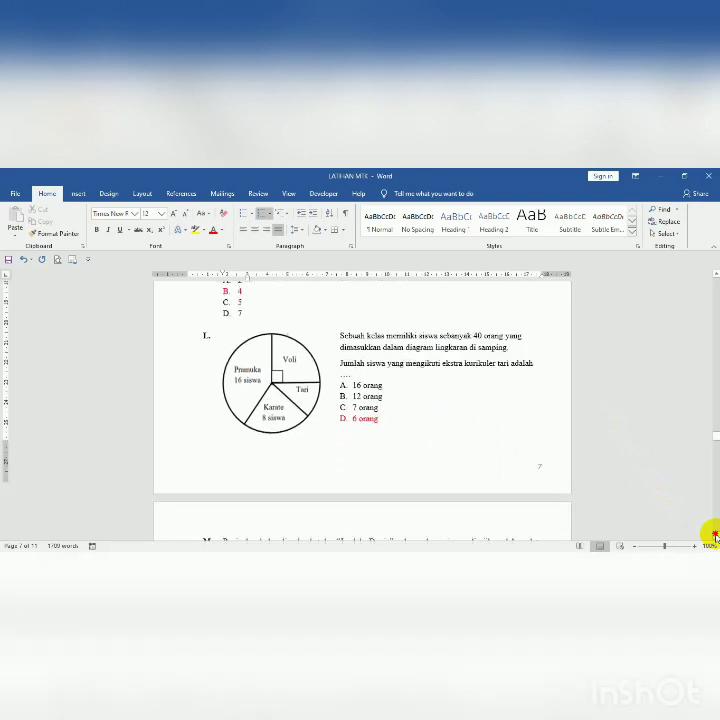
scroll(715, 537, "down", 5)
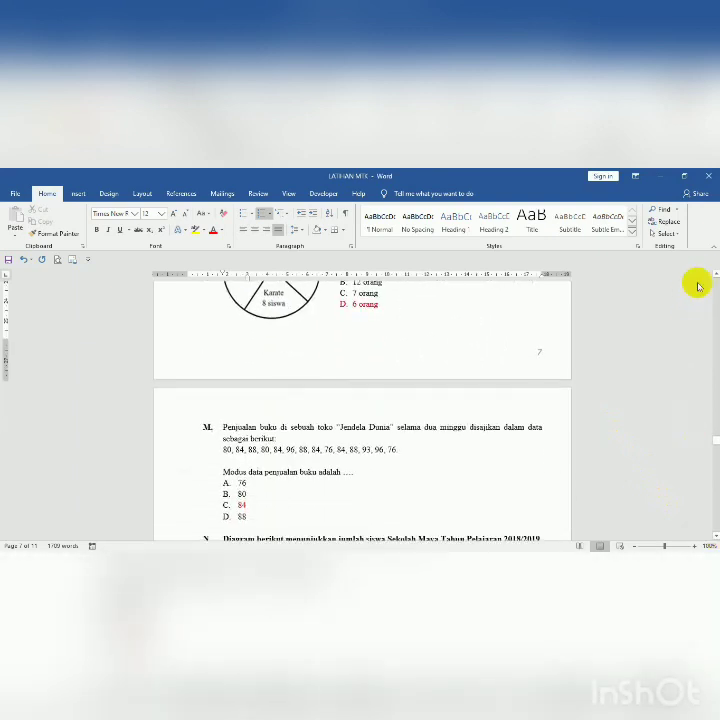
left_click(715, 276)
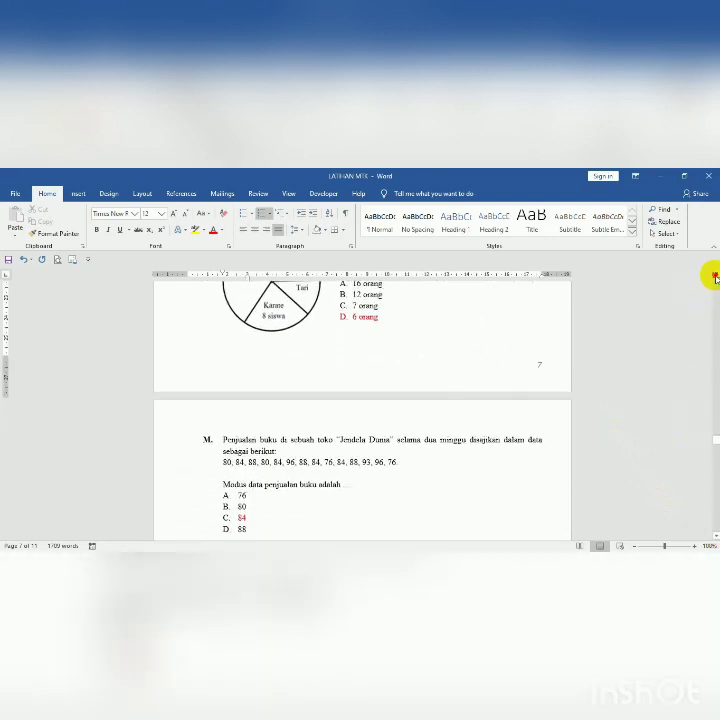
left_click(715, 276)
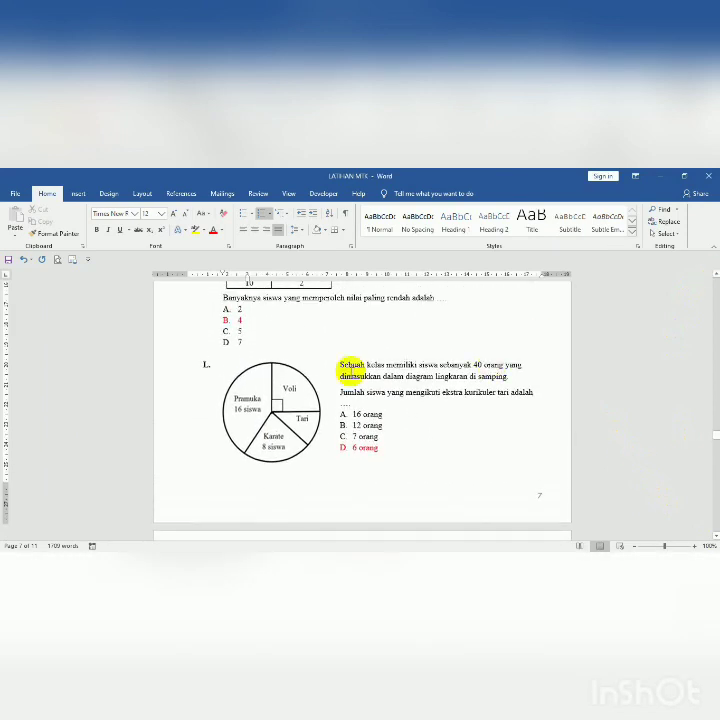
double_click(204, 364)
key("Delete")
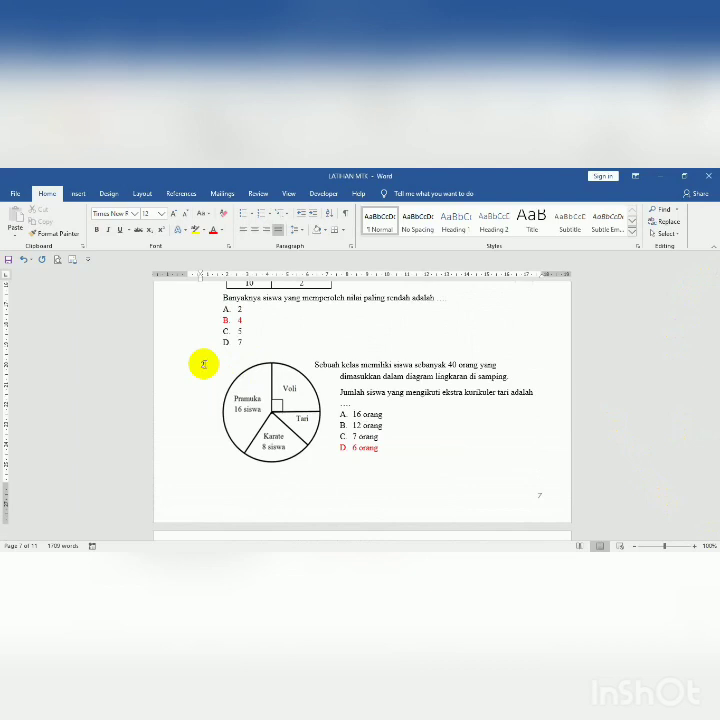
type("2.")
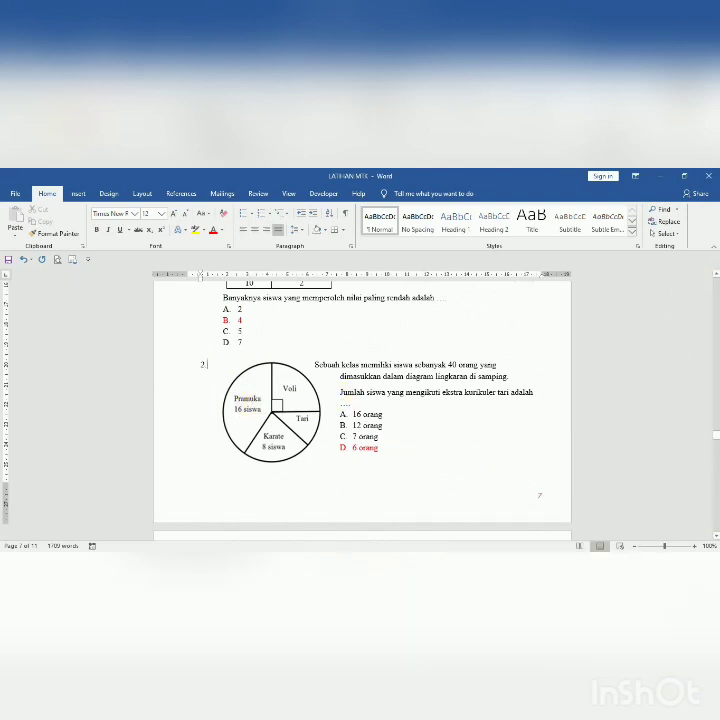
Capture a screenshot of the pie chart question with its answer options and save it as PNG "mtk 2" in the SKI UPLOAD folder.
left_click(628, 561)
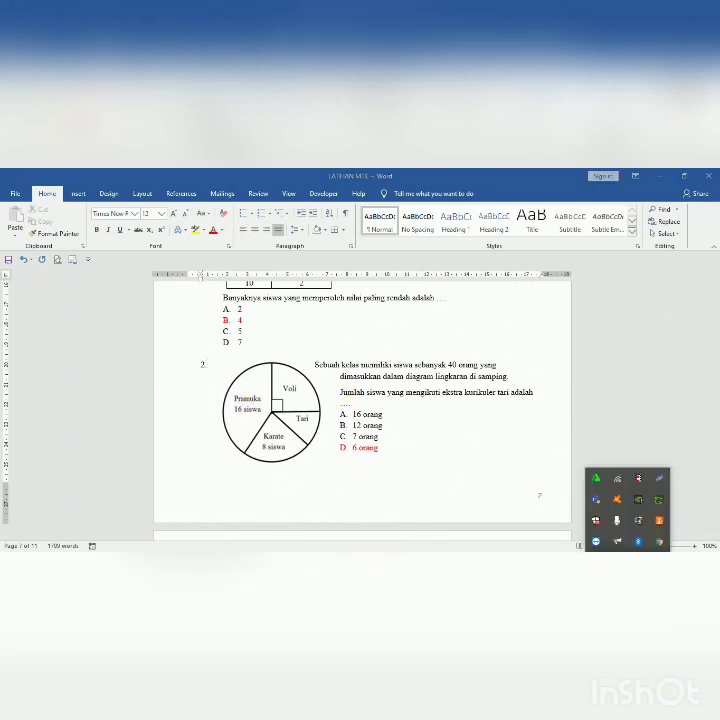
left_click(658, 480)
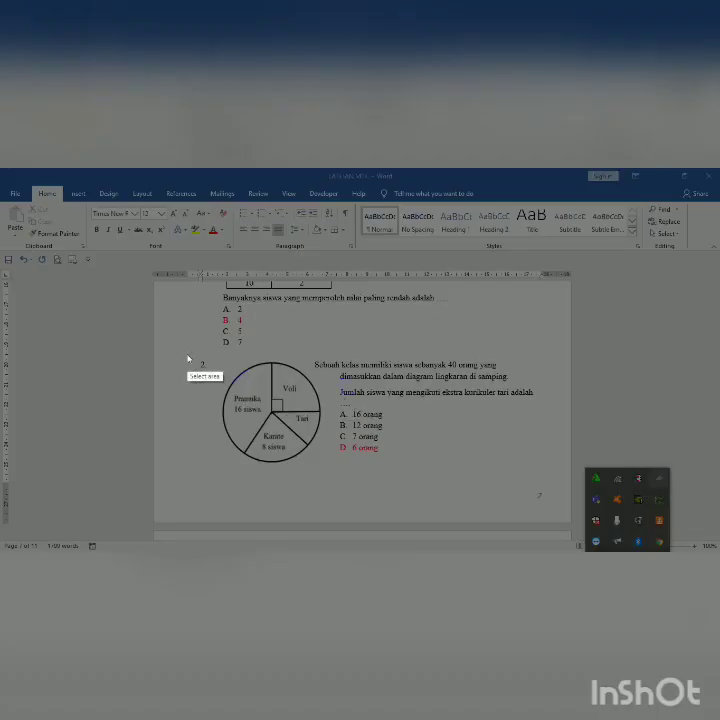
left_click_drag(187, 357, 545, 472)
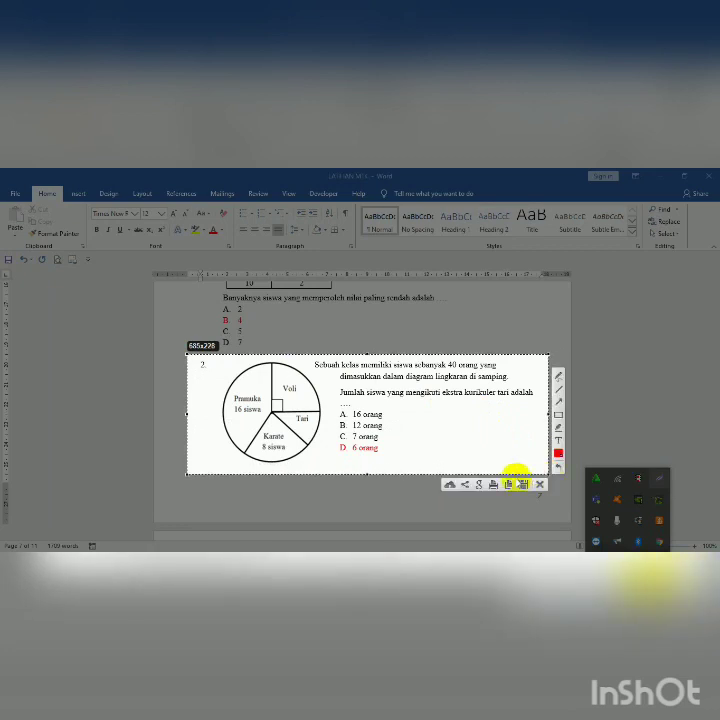
left_click(524, 485)
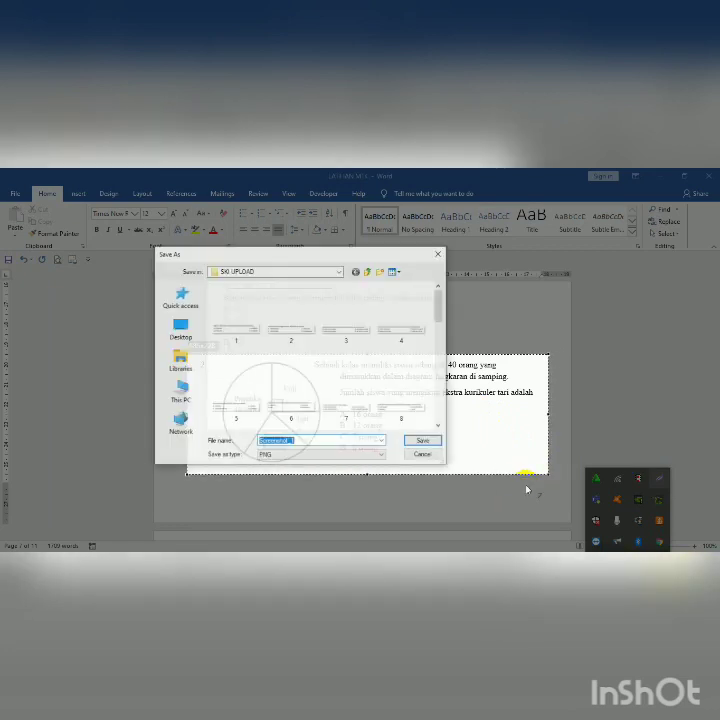
type("mt")
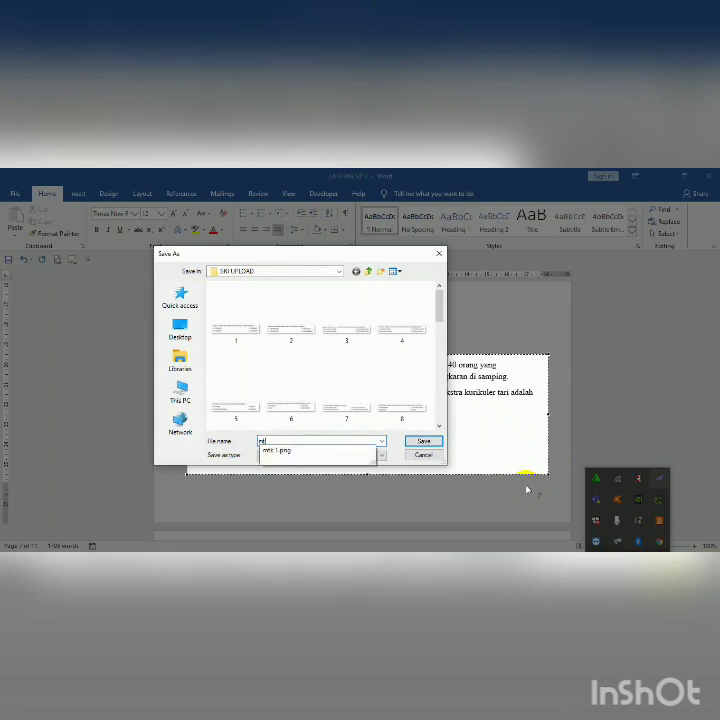
type("k 2")
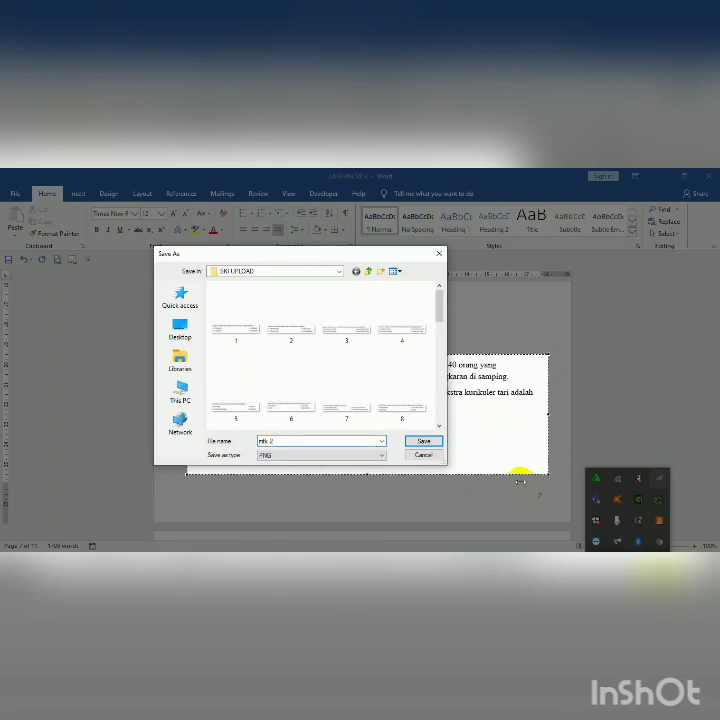
left_click(423, 441)
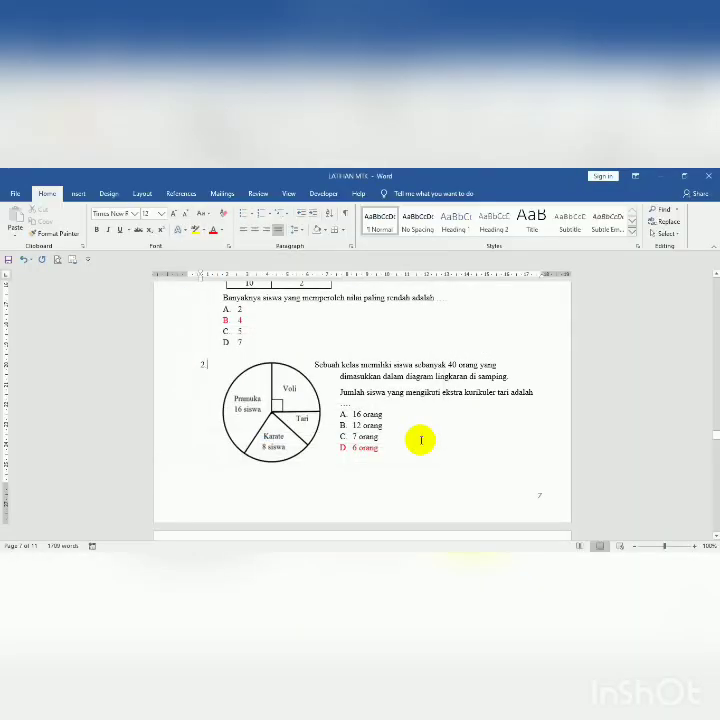
Close LATIHAN MTK without saving its changes and open the LATIHAN BHS ARAB document from Downloads at questions 3 to 5.
left_click(709, 178)
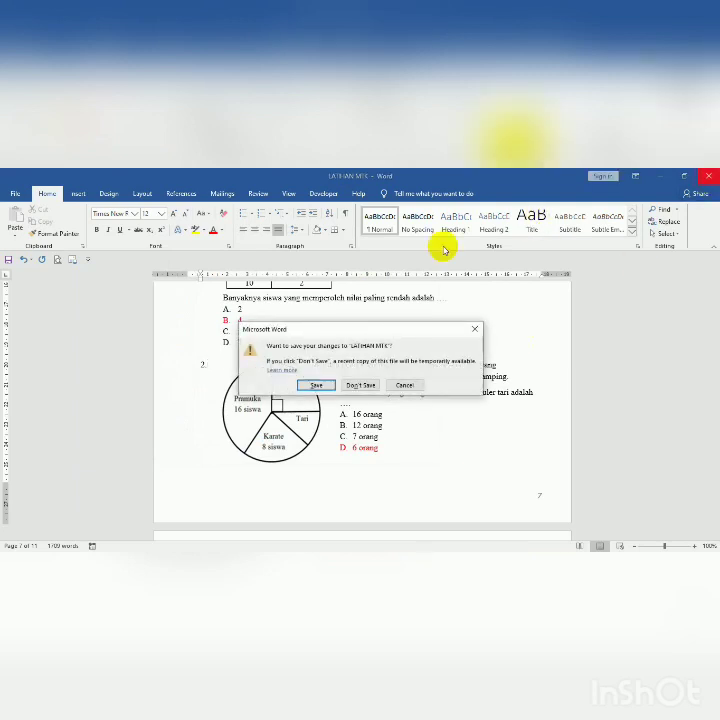
left_click(358, 386)
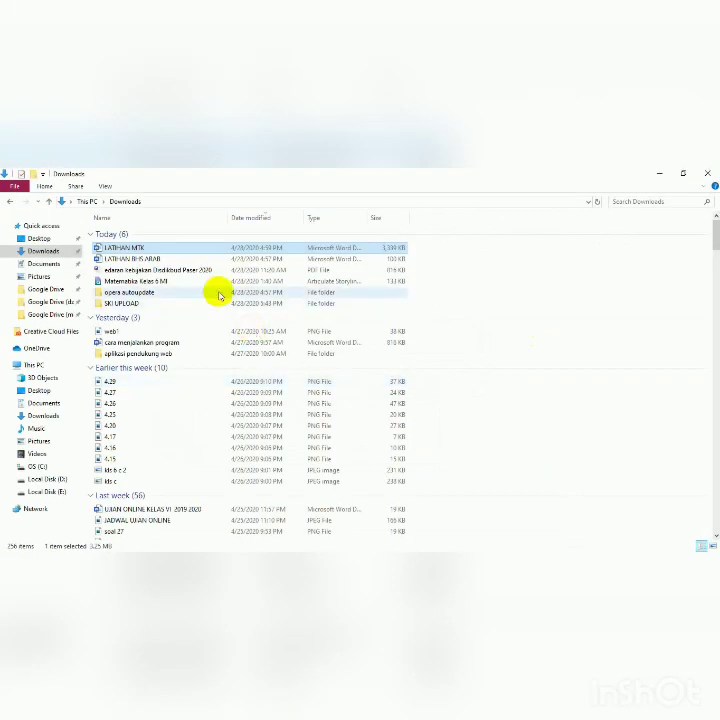
left_click(142, 260)
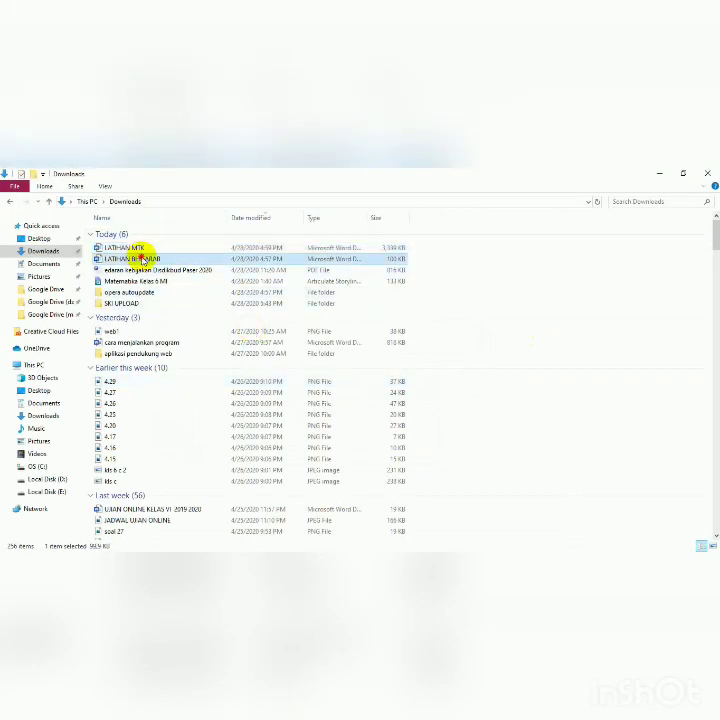
double_click(142, 260)
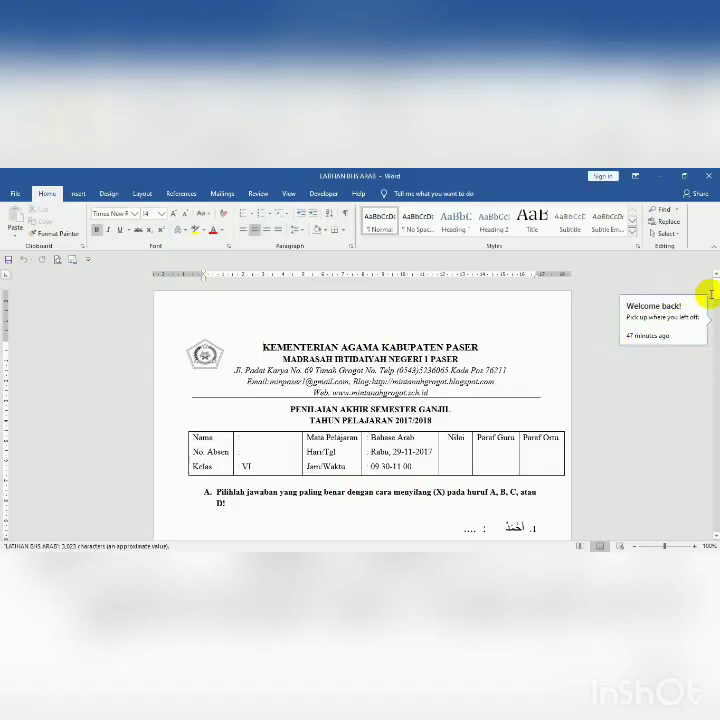
left_click_drag(716, 290, 716, 299)
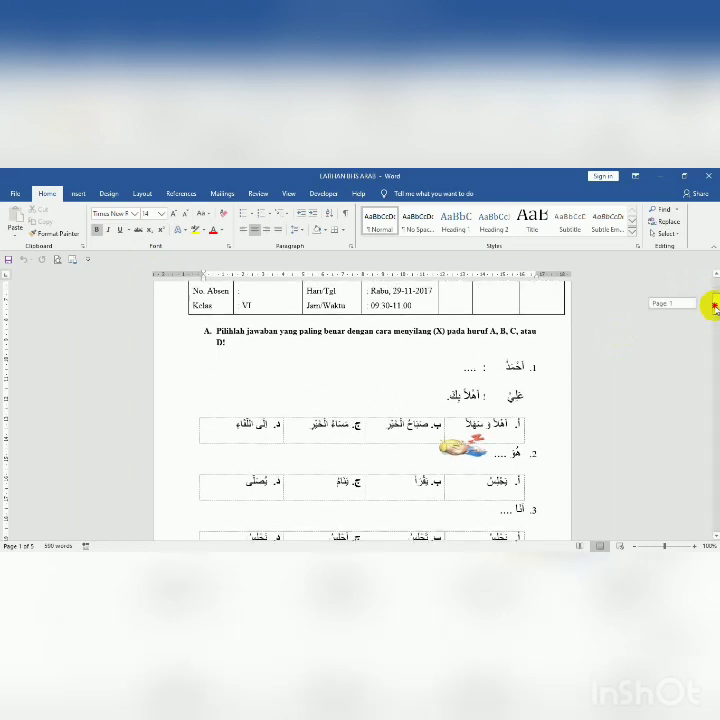
scroll(709, 309, "down", 5)
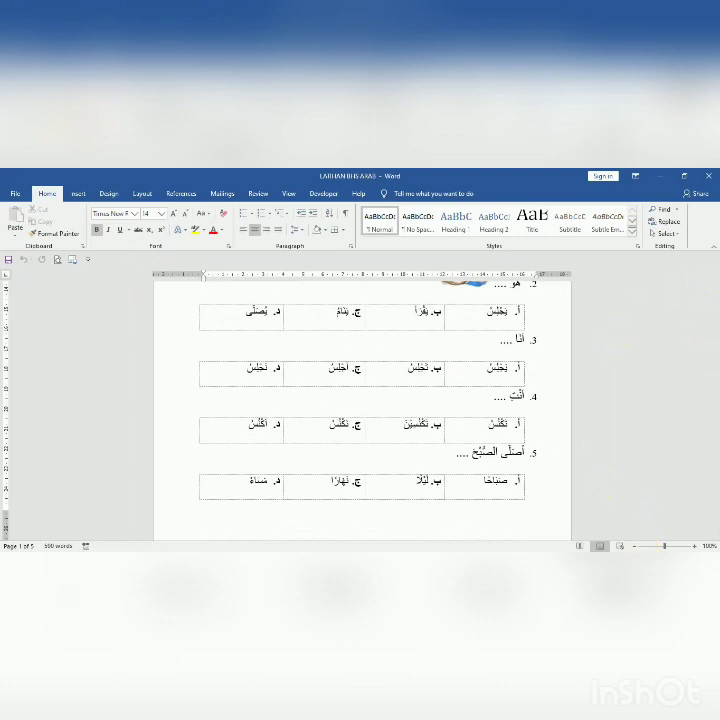
left_click(628, 560)
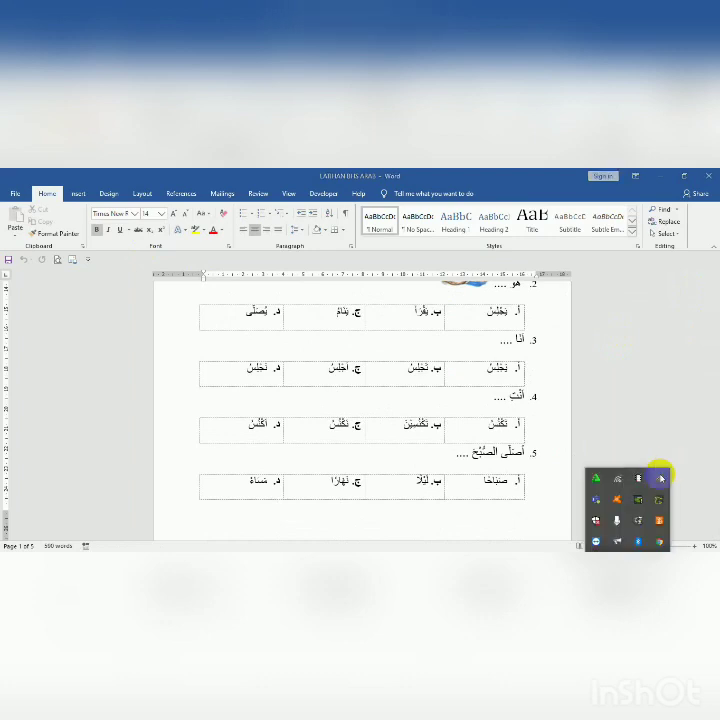
left_click(660, 480)
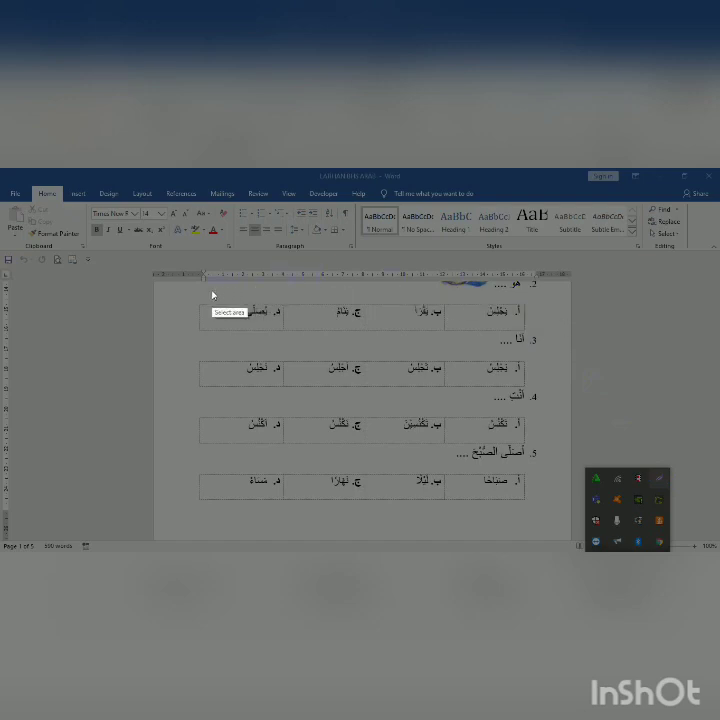
left_click_drag(192, 295, 544, 355)
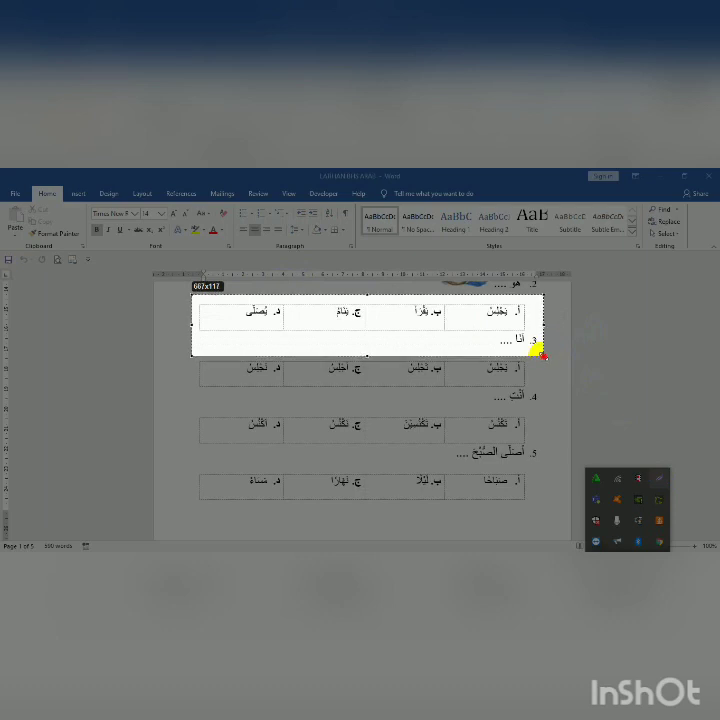
left_click_drag(544, 355, 542, 355)
left_click(535, 366)
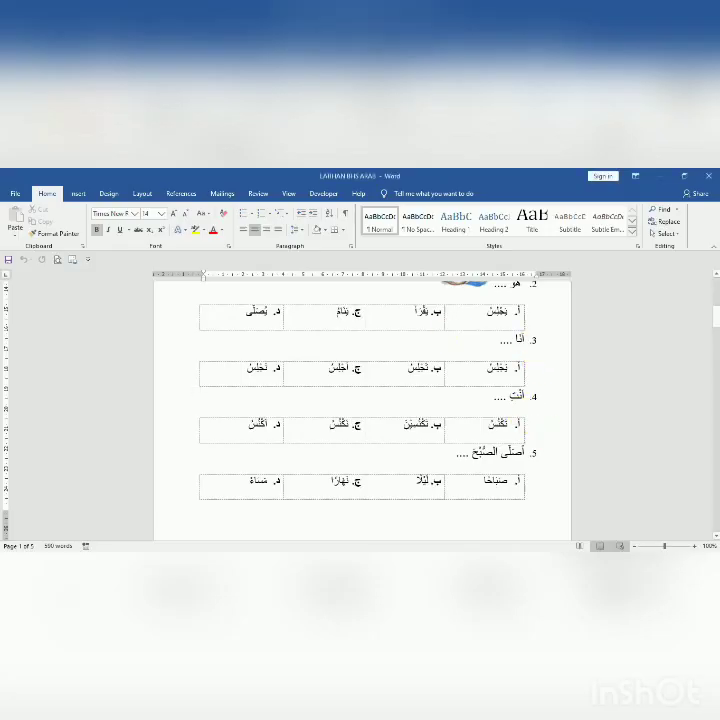
Capture a screenshot of Arabic question 3 with its answer options and save it as PNG "ba 3" in the SKI UPLOAD folder.
left_click(627, 561)
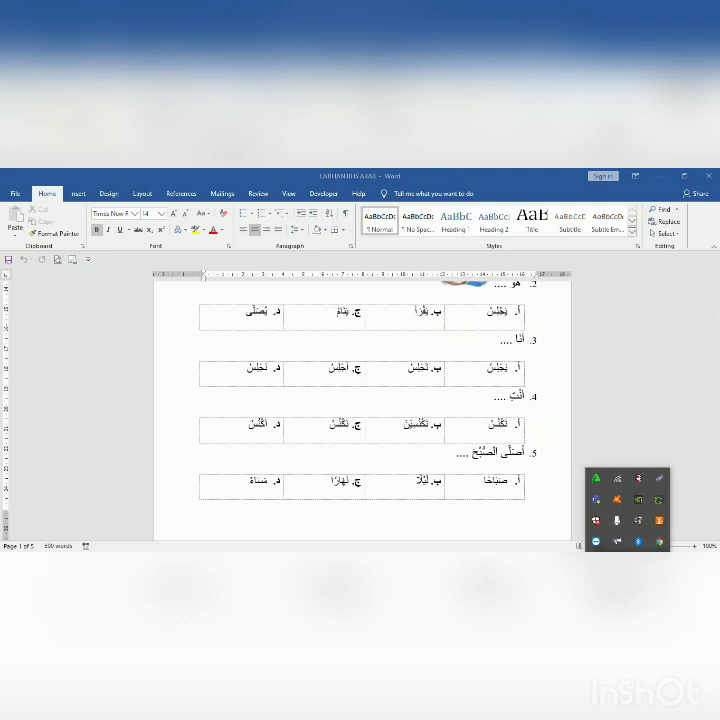
left_click(658, 488)
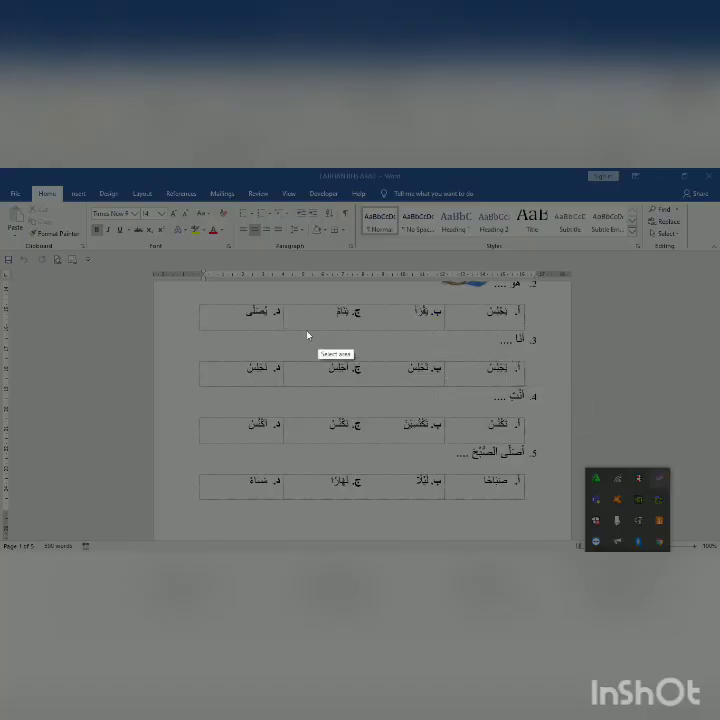
mouse_move(196, 334)
left_mouse_down()
mouse_move(514, 347)
mouse_move(546, 357)
mouse_move(537, 370)
mouse_move(540, 386)
left_mouse_up()
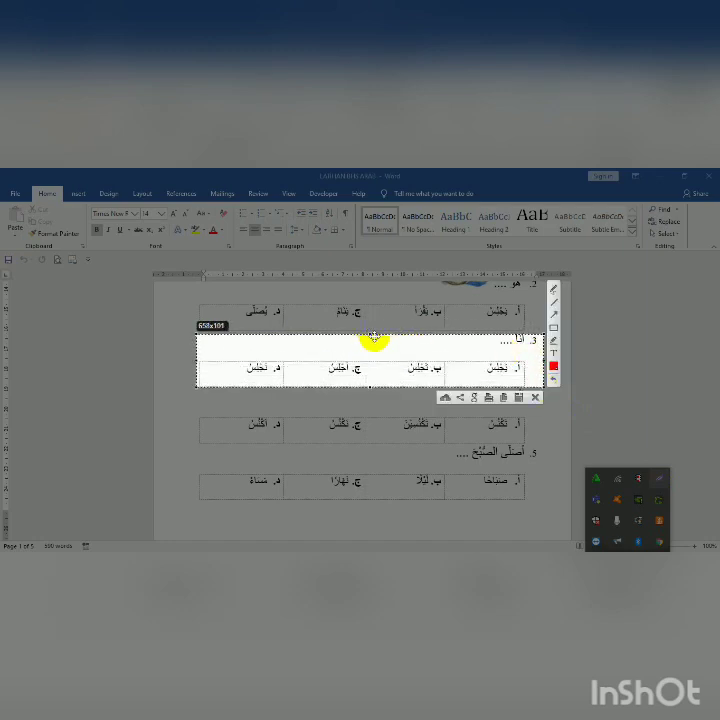
left_click_drag(368, 337, 369, 332)
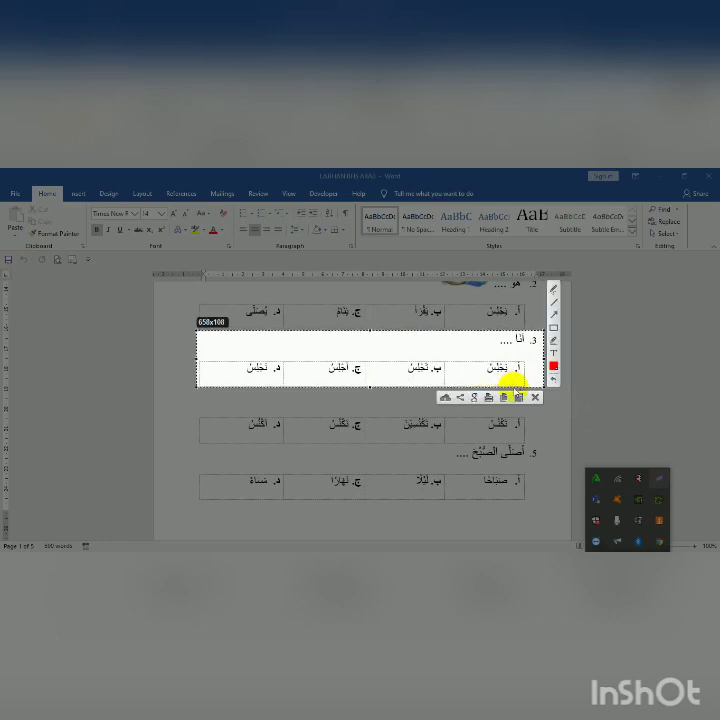
left_click(519, 397)
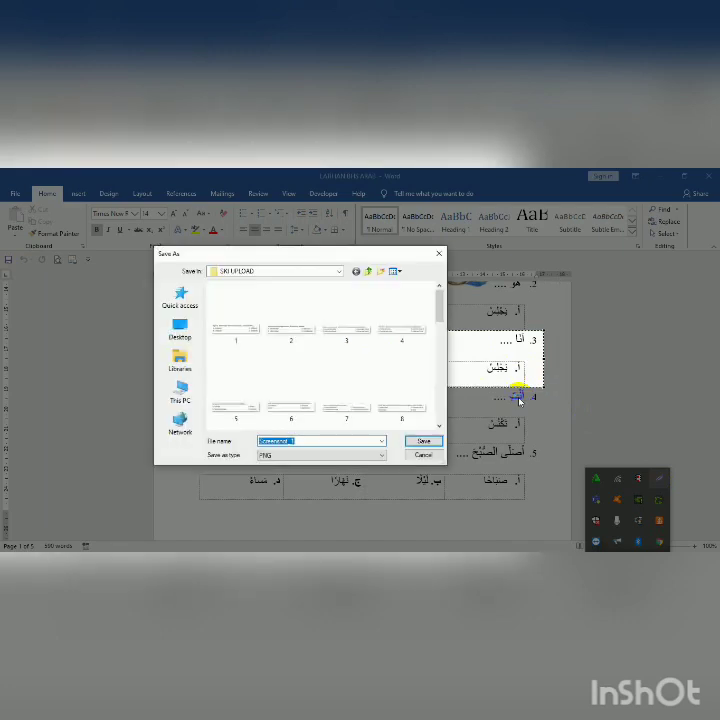
type("N")
left_click(424, 441)
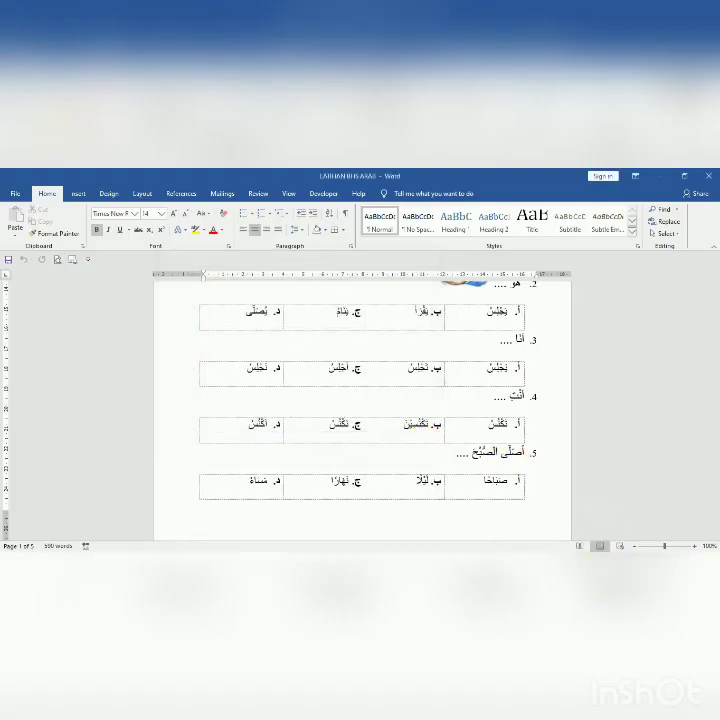
Capture a screenshot of Arabic question 4 with its answer options and save it as PNG "ba 4" in the SKI UPLOAD folder.
left_click(628, 561)
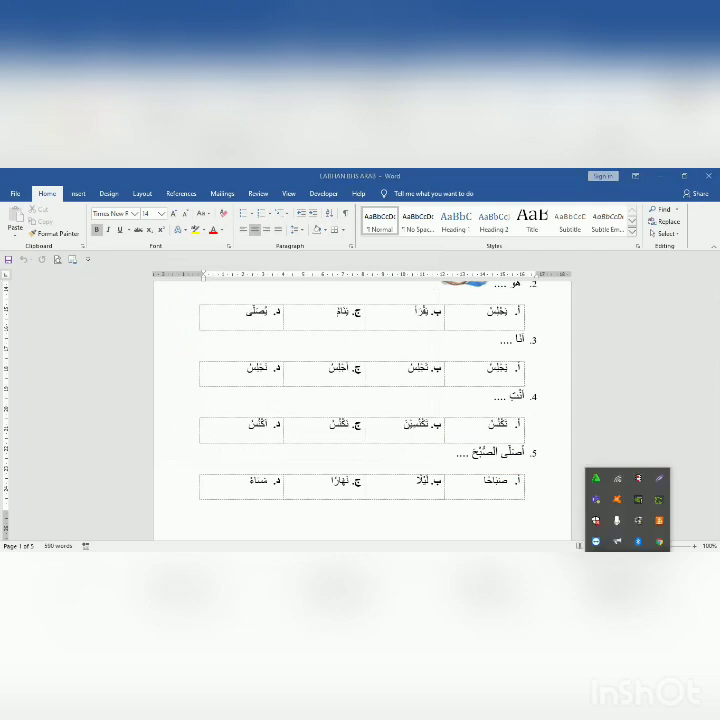
left_click(660, 479)
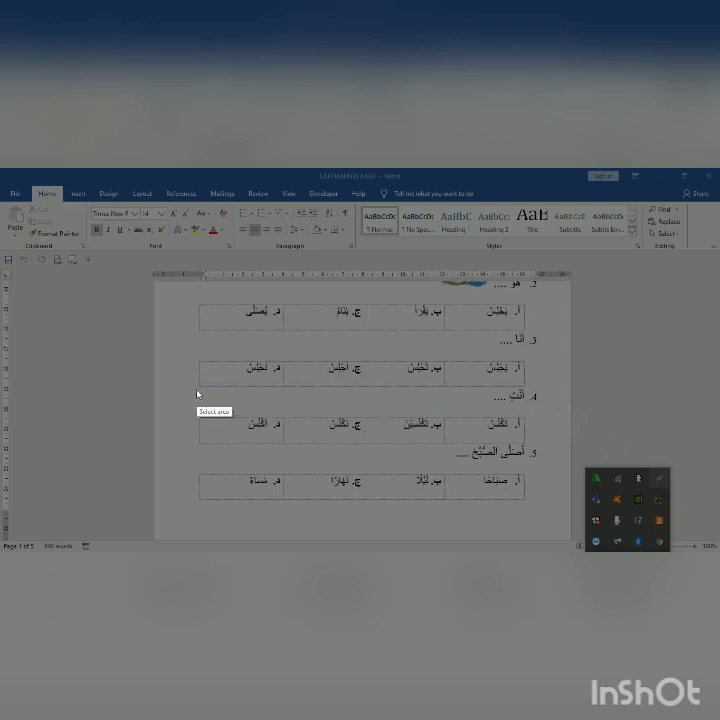
mouse_move(195, 388)
left_mouse_down()
mouse_move(394, 394)
mouse_move(519, 411)
mouse_move(548, 416)
mouse_move(550, 436)
mouse_move(542, 444)
left_mouse_up()
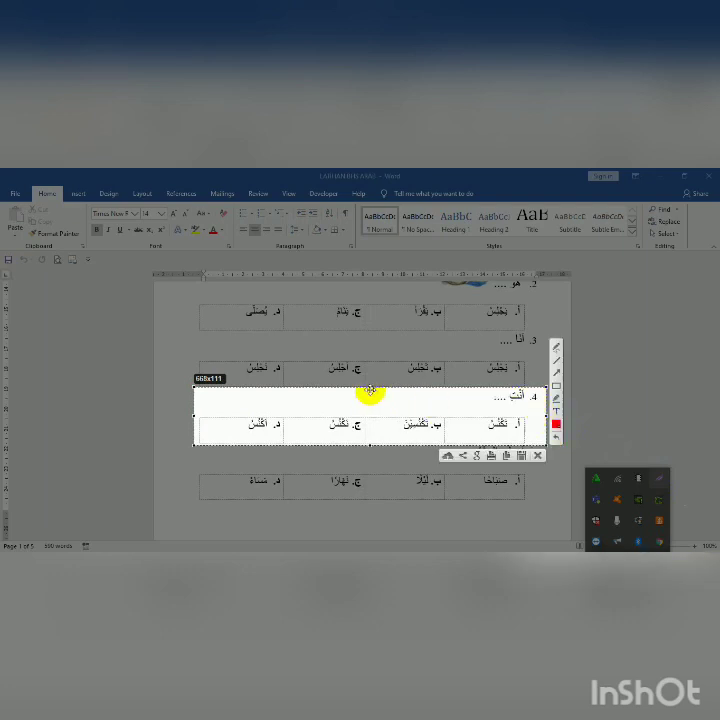
left_click_drag(369, 387, 370, 388)
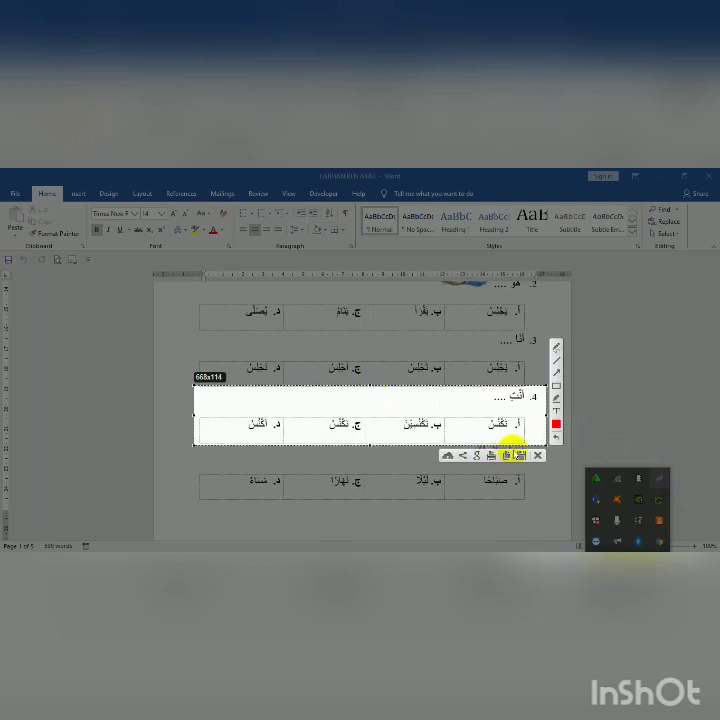
left_click(521, 455)
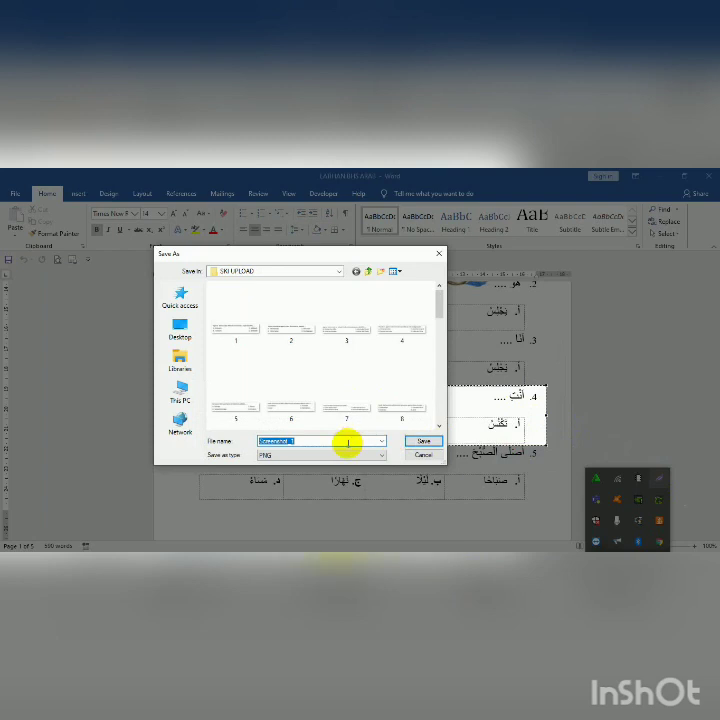
type("ba")
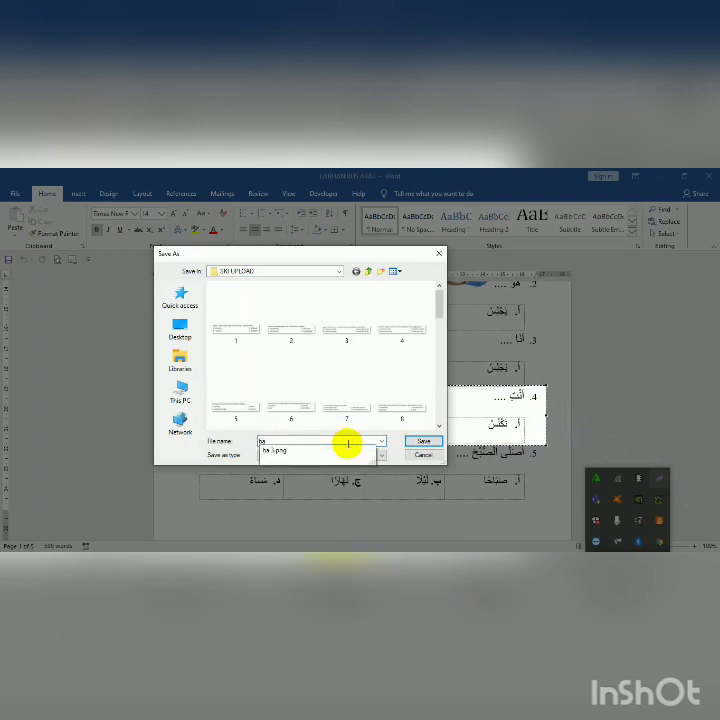
type(" 4")
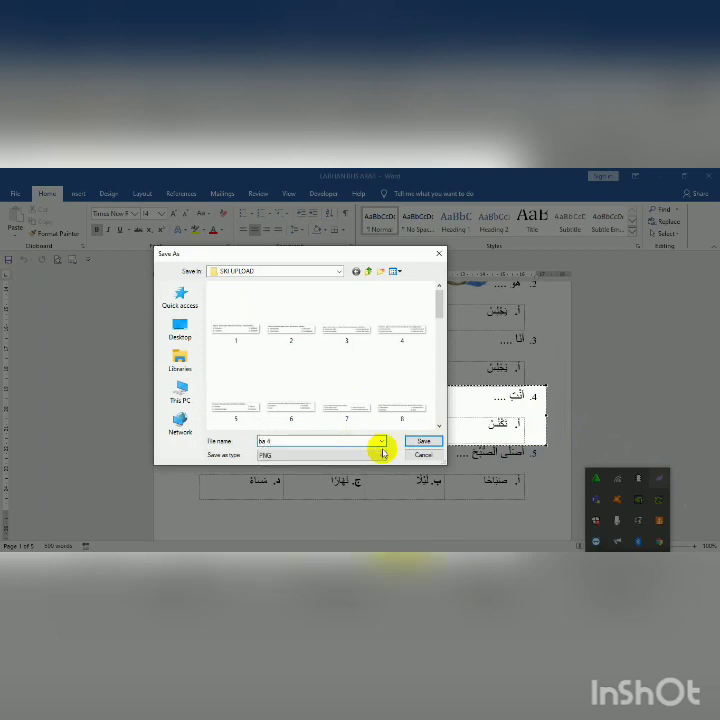
left_click(424, 441)
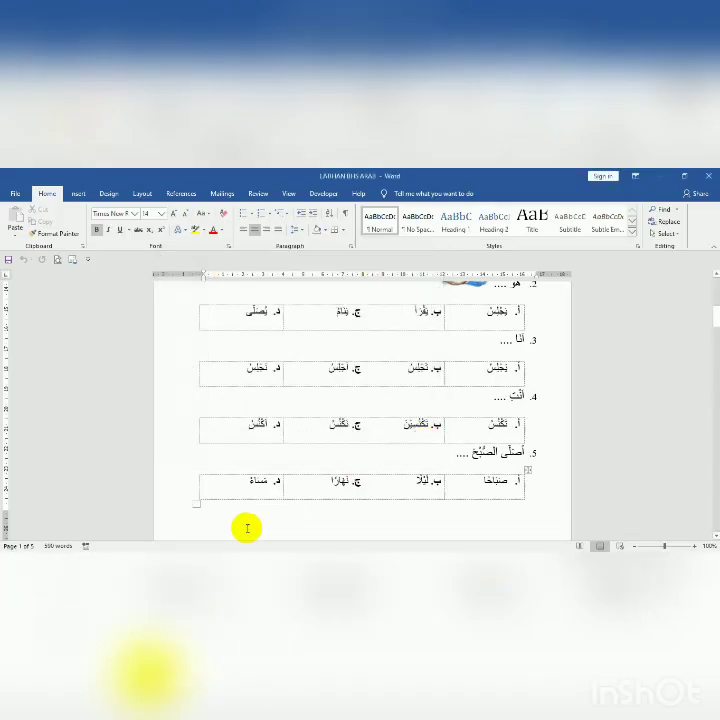
Close the LATIHAN BHS ARAB document and switch to the LATIHAN SOAL form in Chrome.
left_click(709, 176)
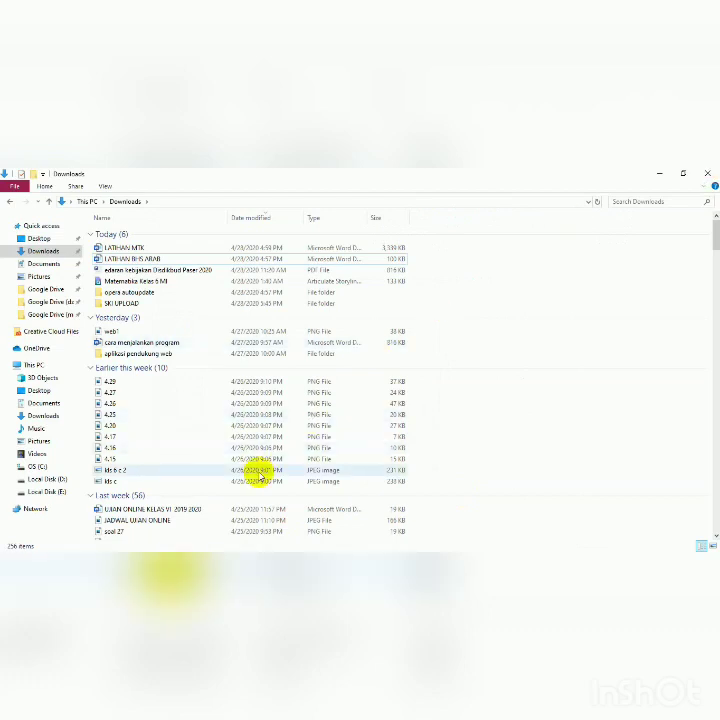
mouse_move(167, 550)
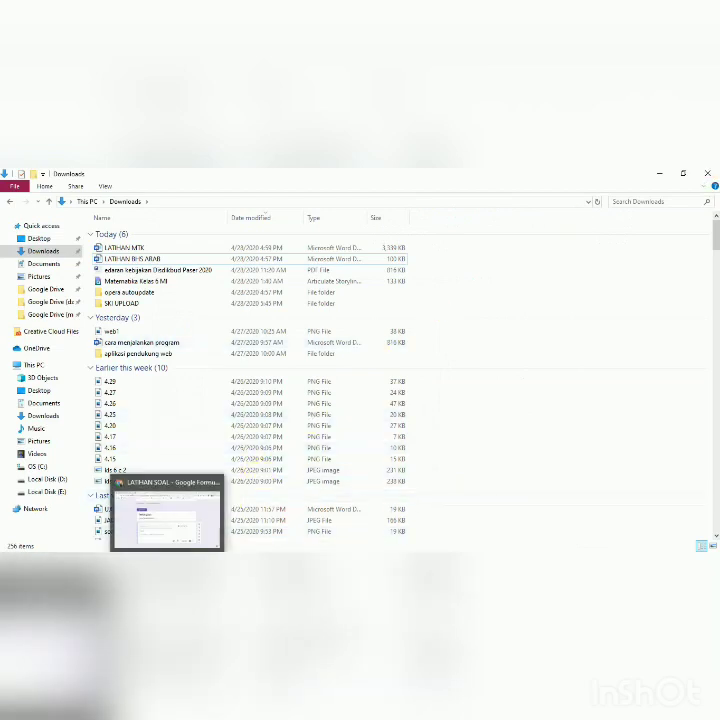
left_click(182, 500)
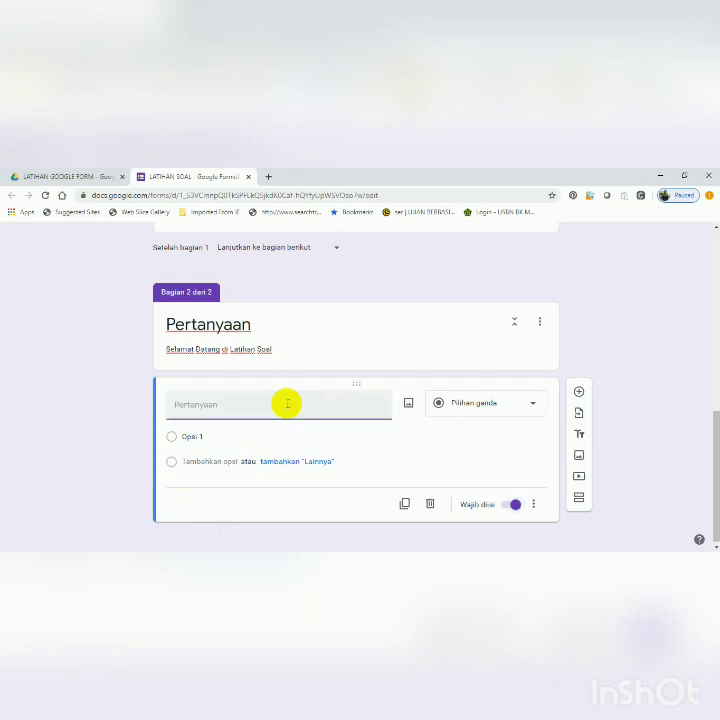
Change the empty question in the Pertanyaan section to Drop-down type and give it the options A, B, C and D.
left_click(534, 404)
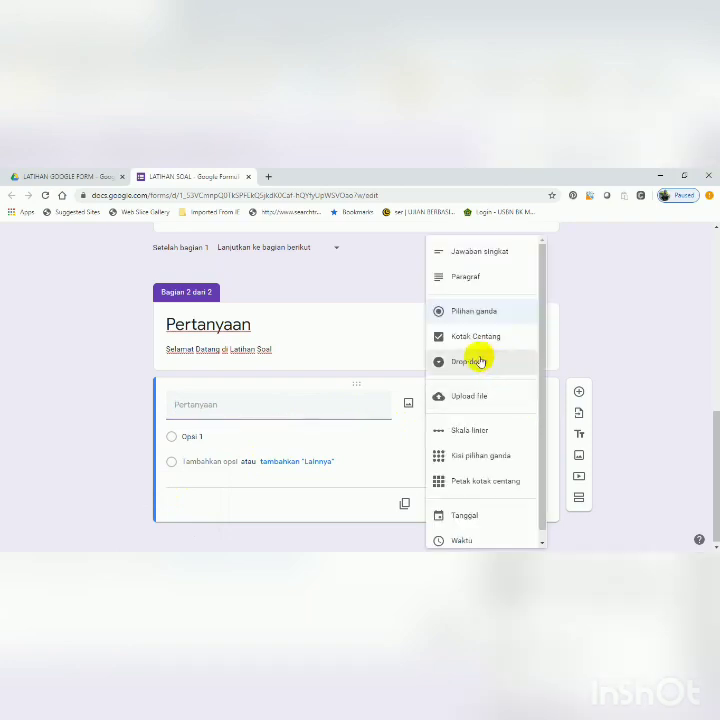
left_click(481, 362)
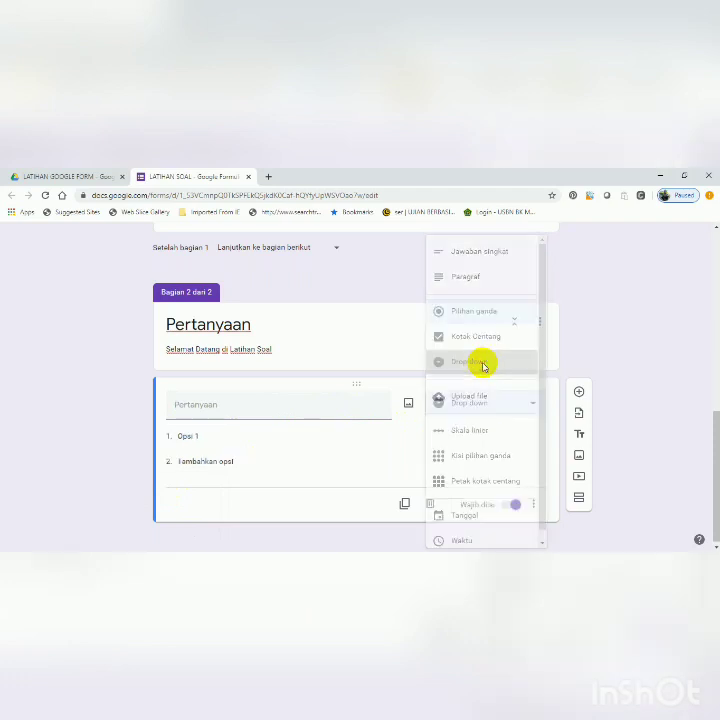
left_click(200, 437)
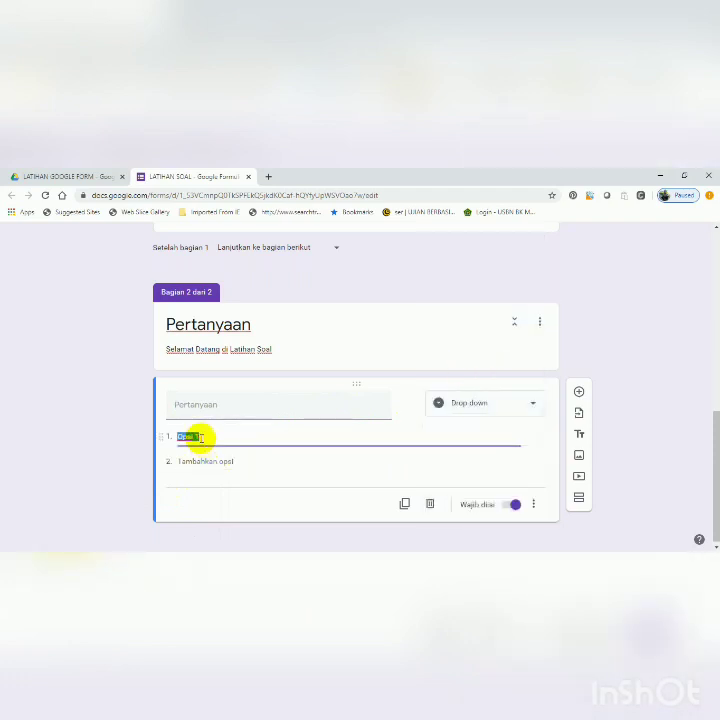
type("a")
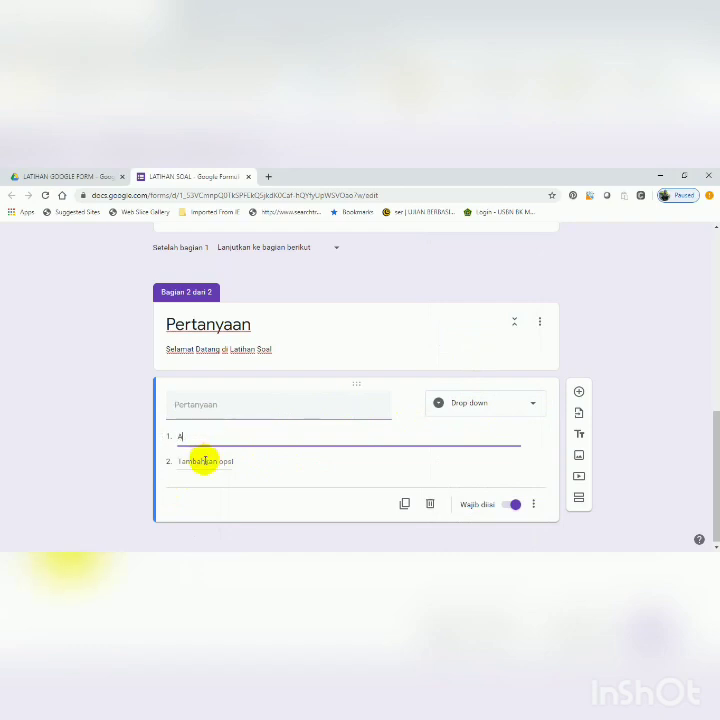
left_click(202, 461)
type("B")
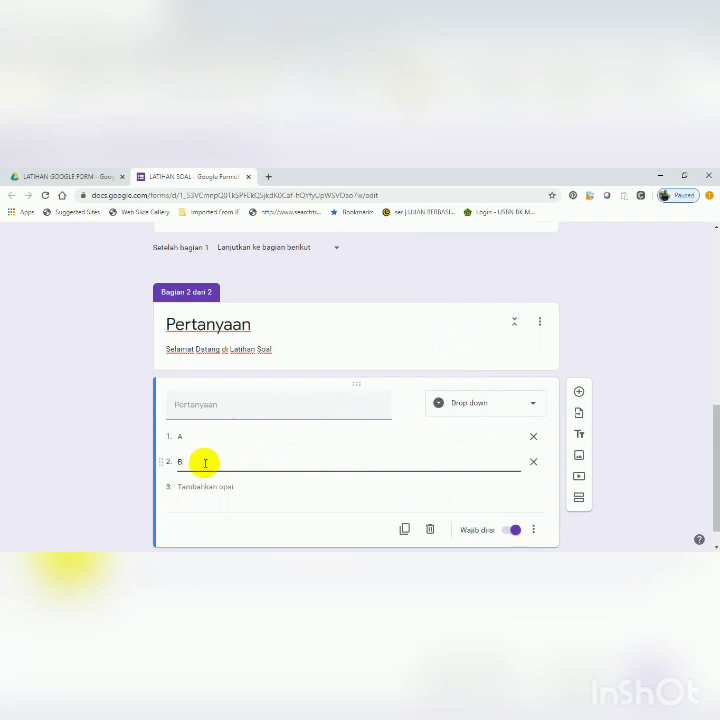
left_click(205, 487)
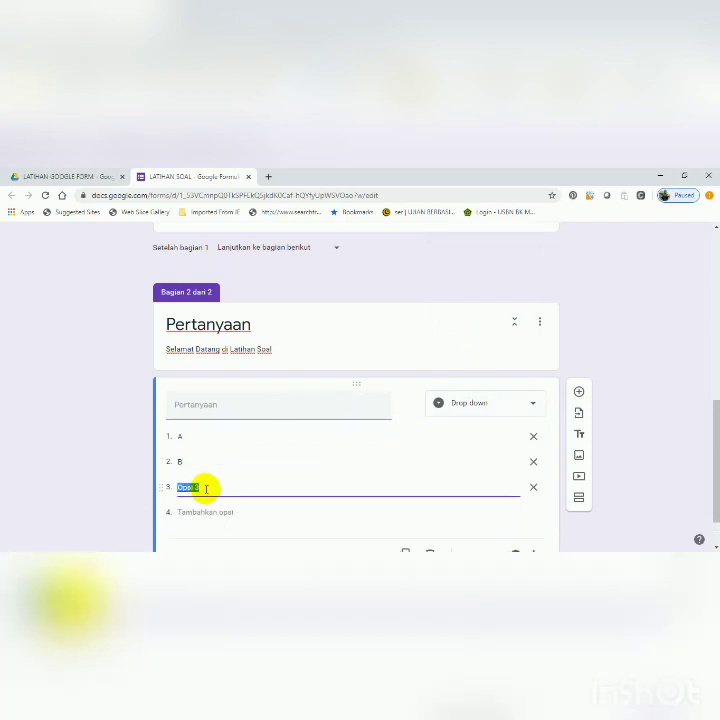
type("C")
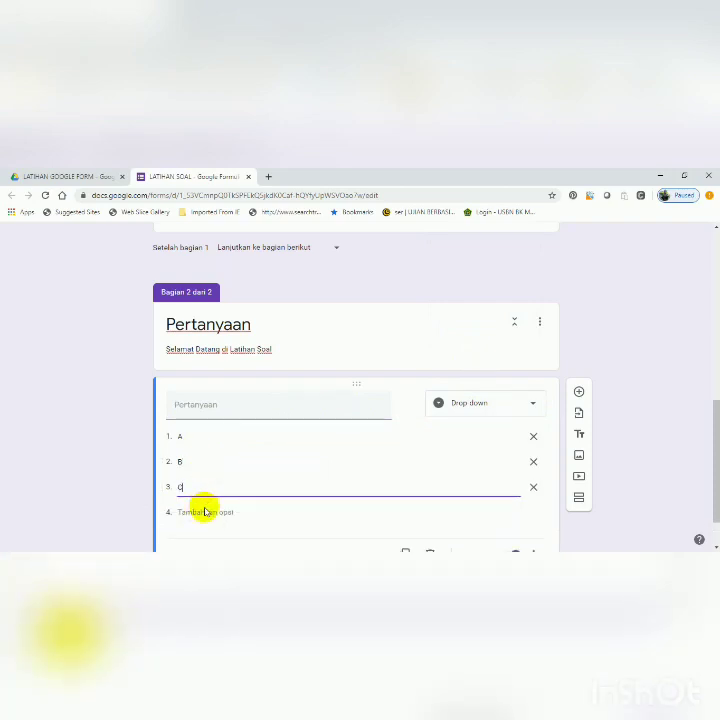
left_click(205, 512)
type("D")
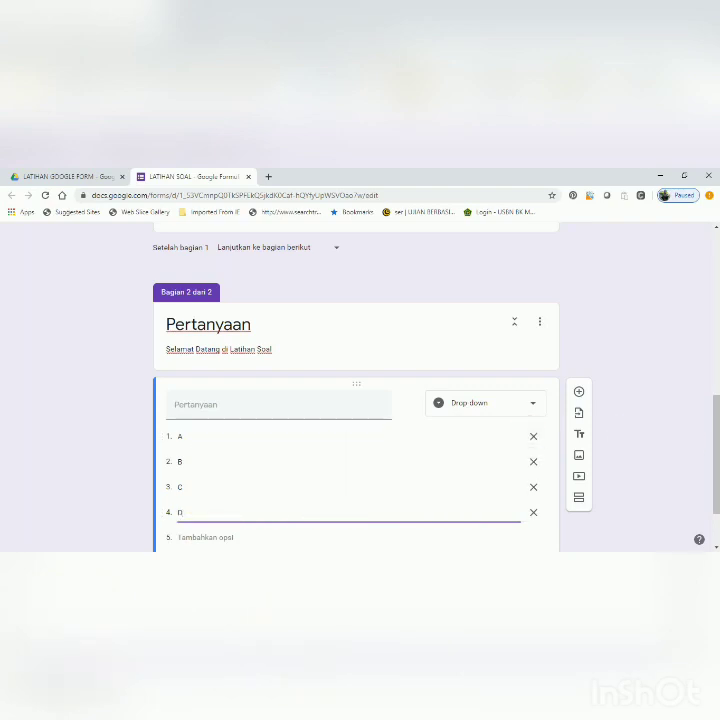
Insert the image "mtk 1" from the SKI UPLOAD folder in Downloads into the drop-down question.
left_click_drag(710, 434, 712, 472)
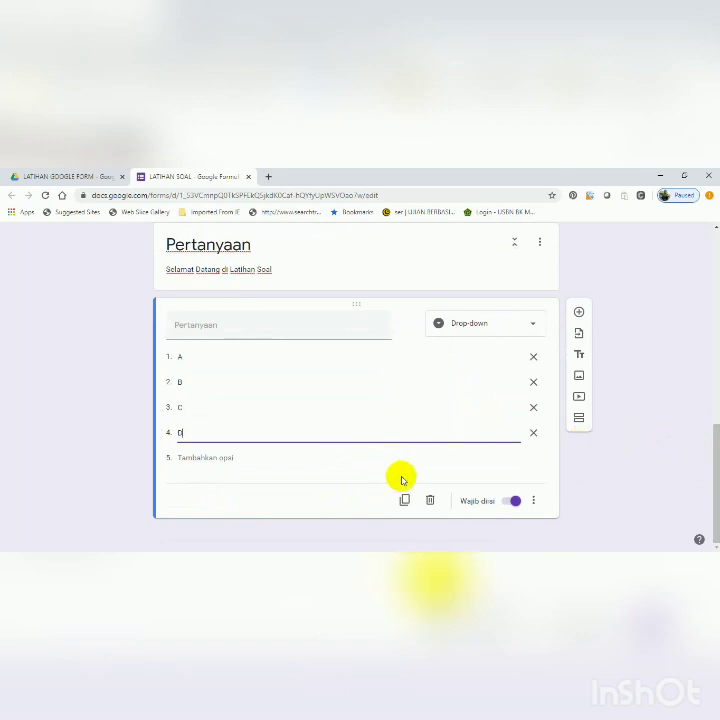
left_click(230, 324)
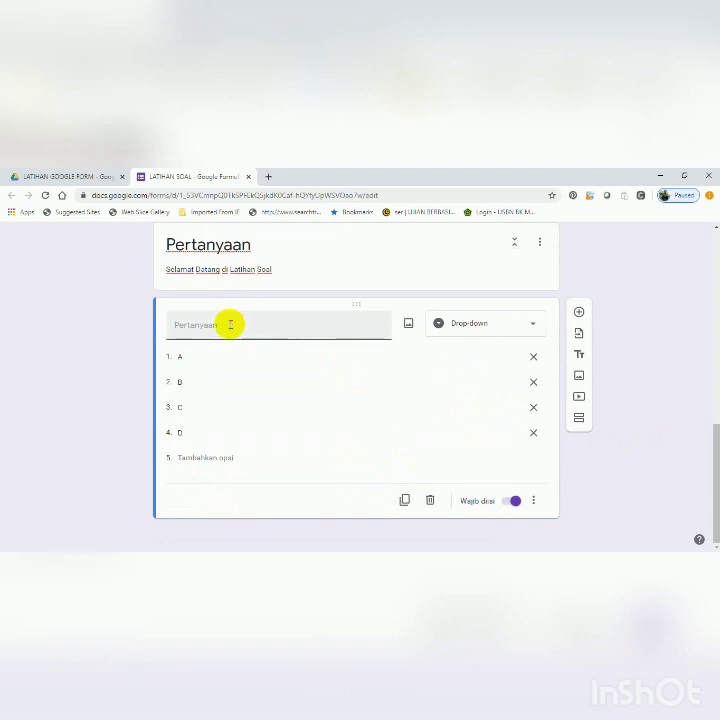
left_click(407, 323)
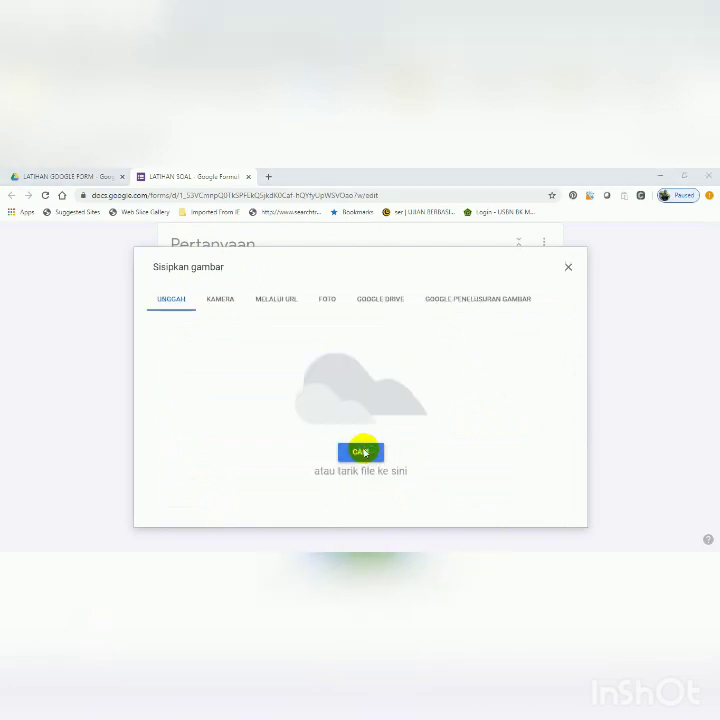
left_click(362, 452)
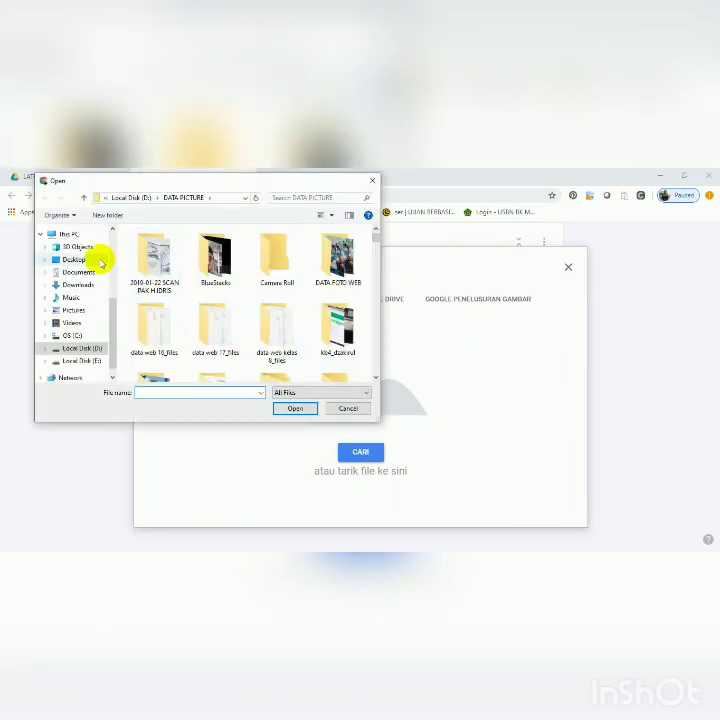
left_click(83, 286)
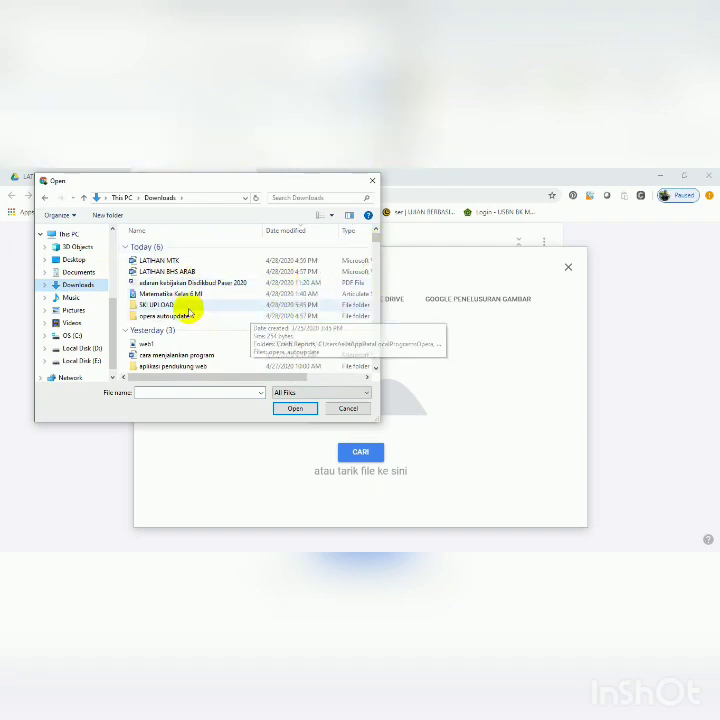
double_click(170, 304)
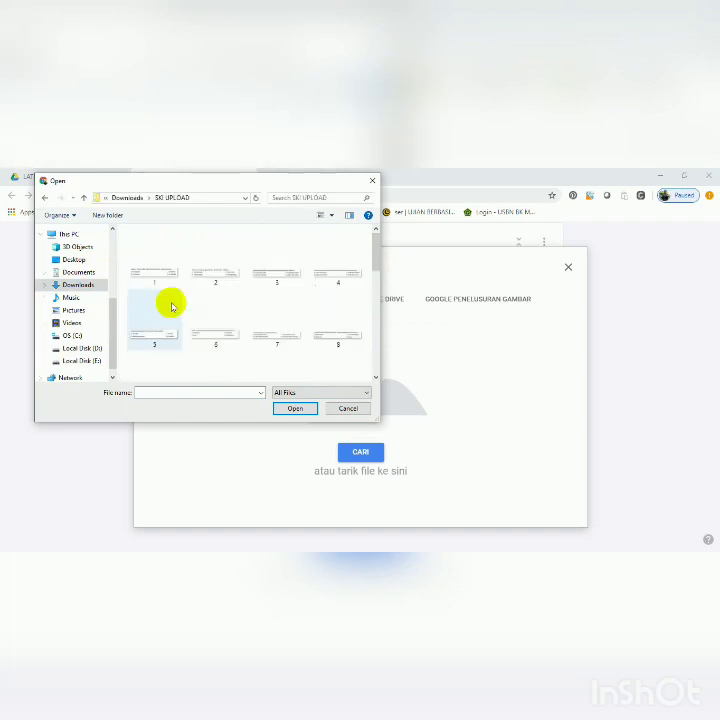
left_click(376, 377)
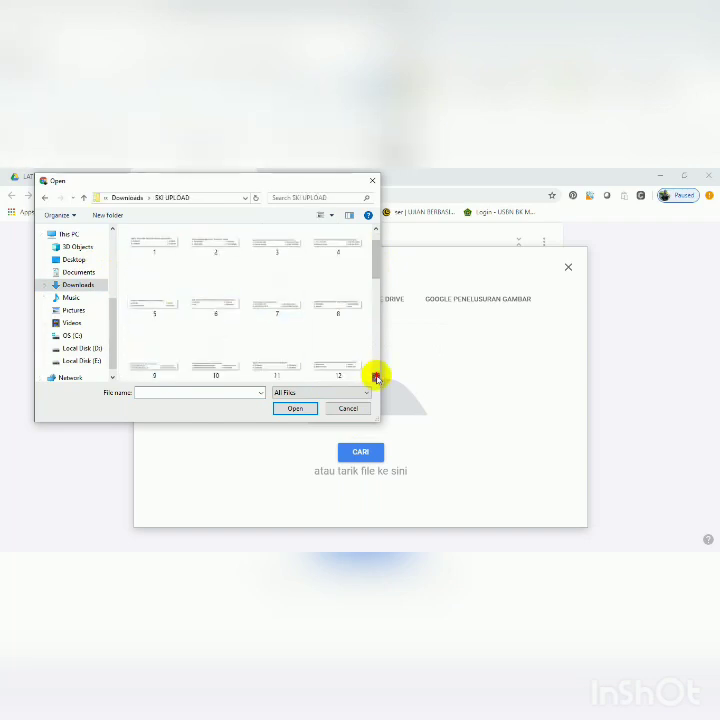
left_click(376, 378)
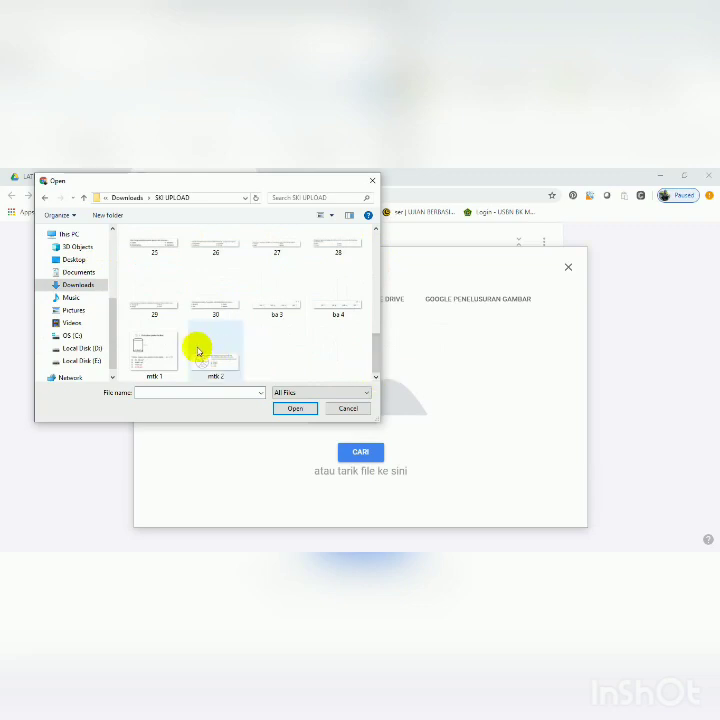
left_click(155, 352)
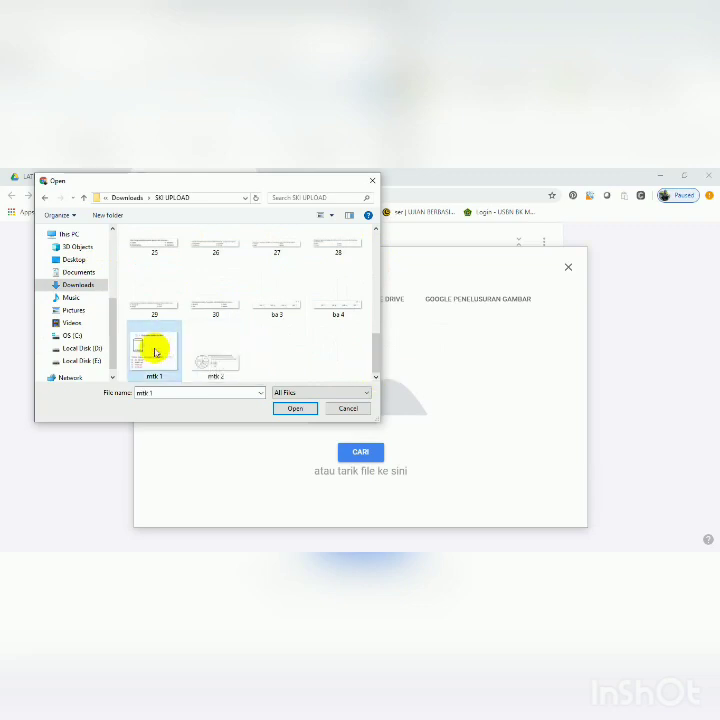
left_click(294, 410)
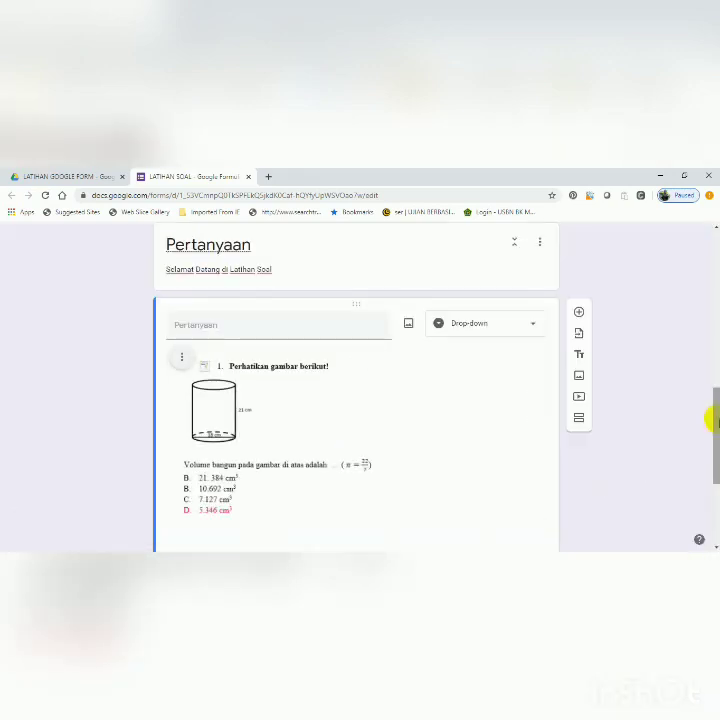
Duplicate the cylinder volume question and replace the copy's image with "mtk 2" from the SKI UPLOAD folder.
left_click_drag(713, 420, 711, 479)
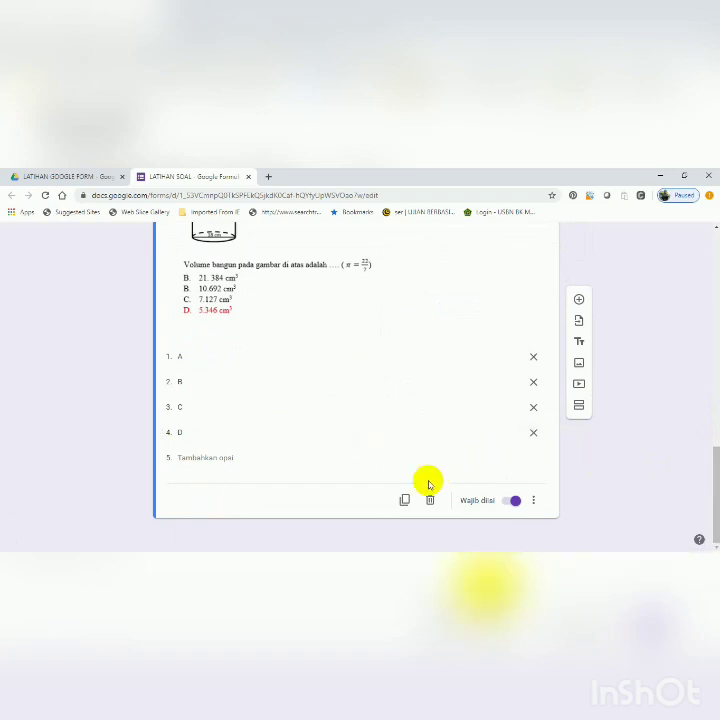
left_click(405, 501)
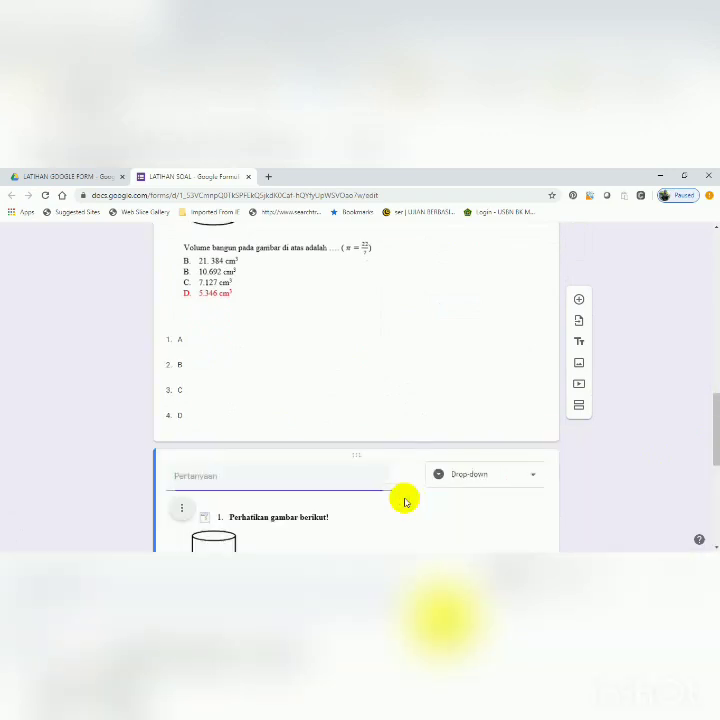
mouse_move(376, 468)
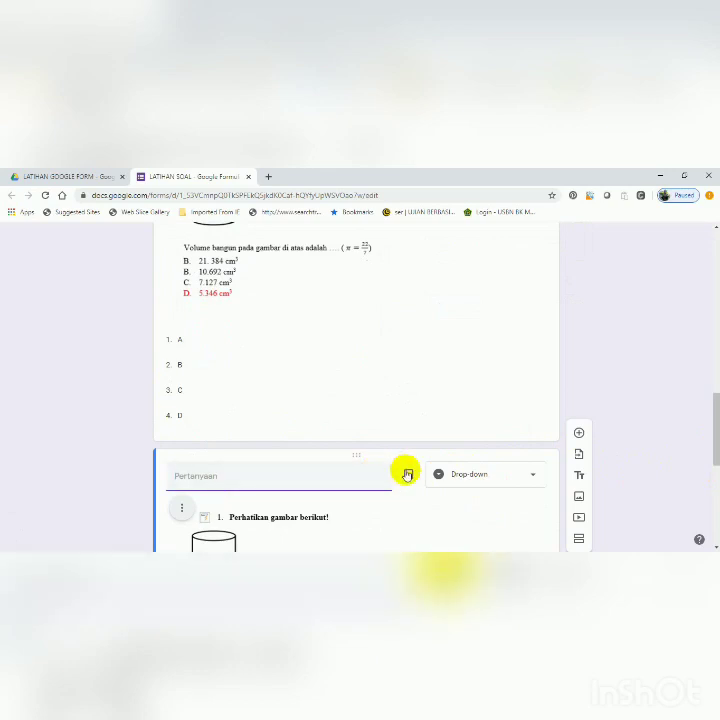
left_click(409, 475)
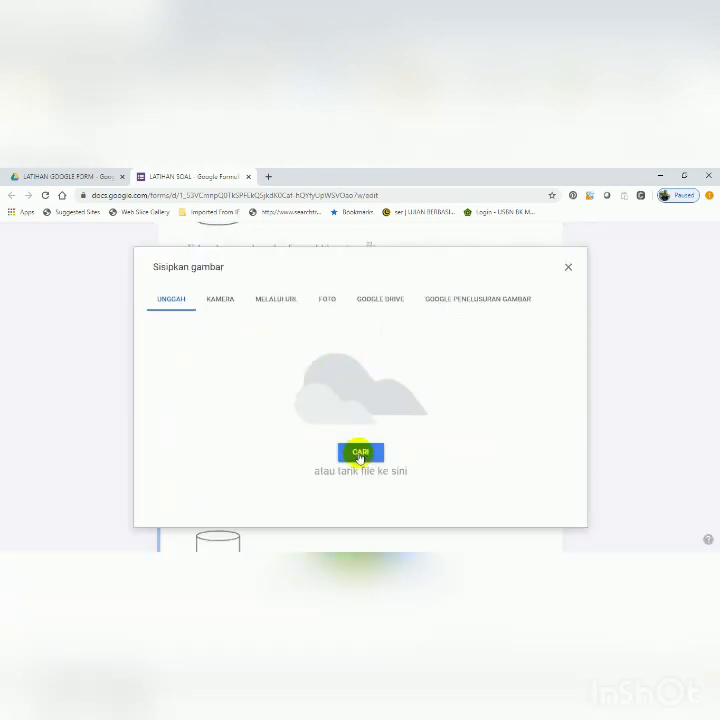
left_click(359, 455)
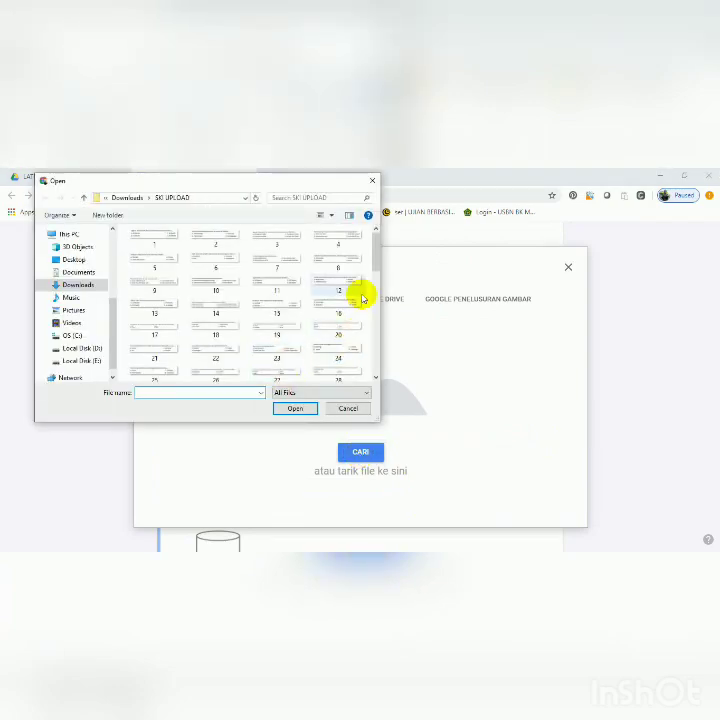
left_click_drag(376, 265, 377, 340)
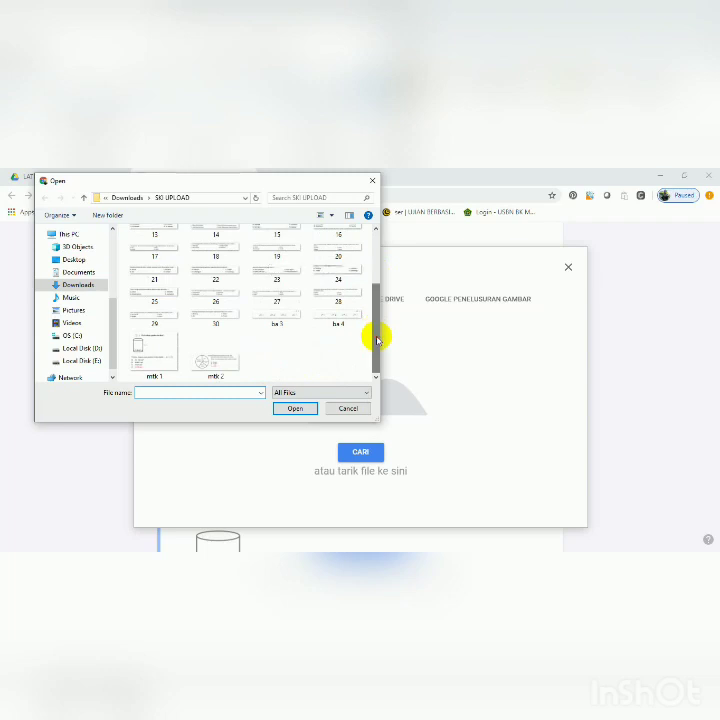
left_click(221, 356)
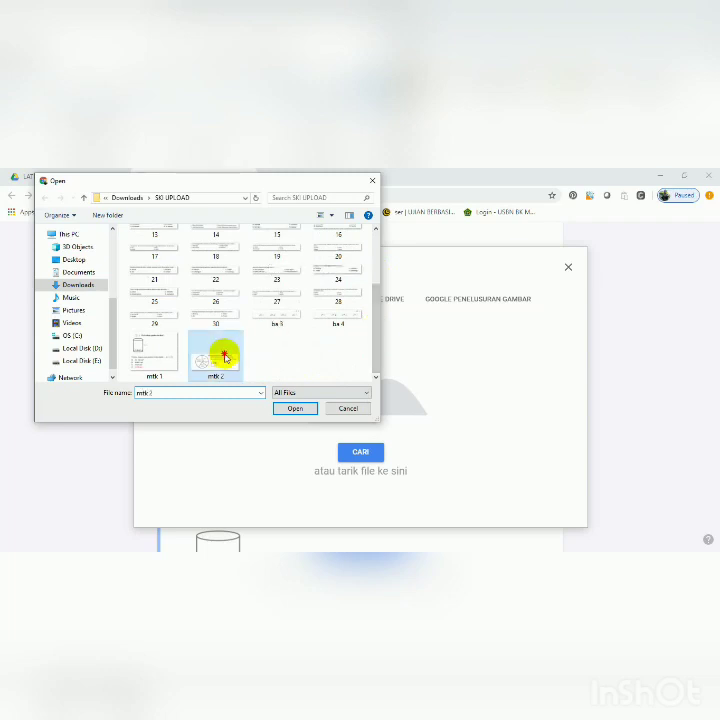
left_click(296, 409)
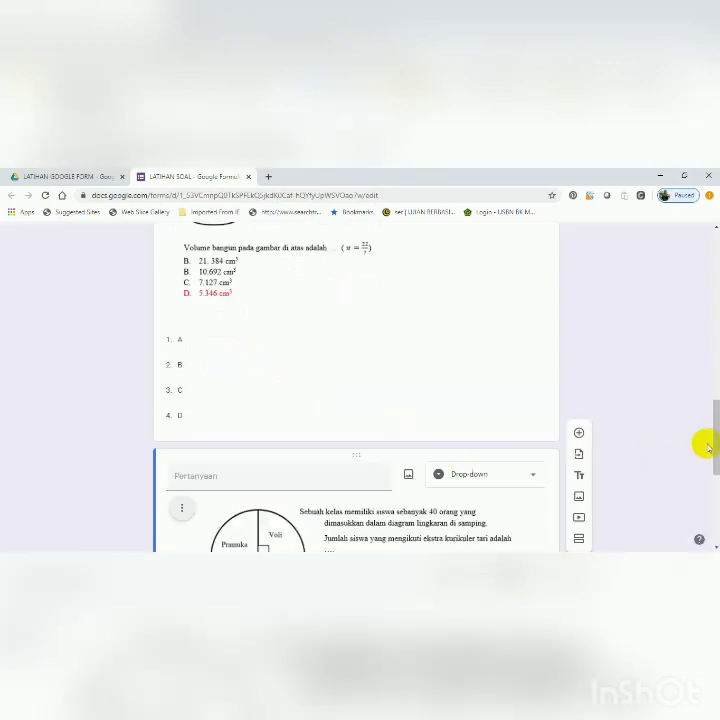
Duplicate the pie chart question and replace the copy's image with "ba 3" from the SKI UPLOAD folder.
left_click_drag(716, 425, 716, 493)
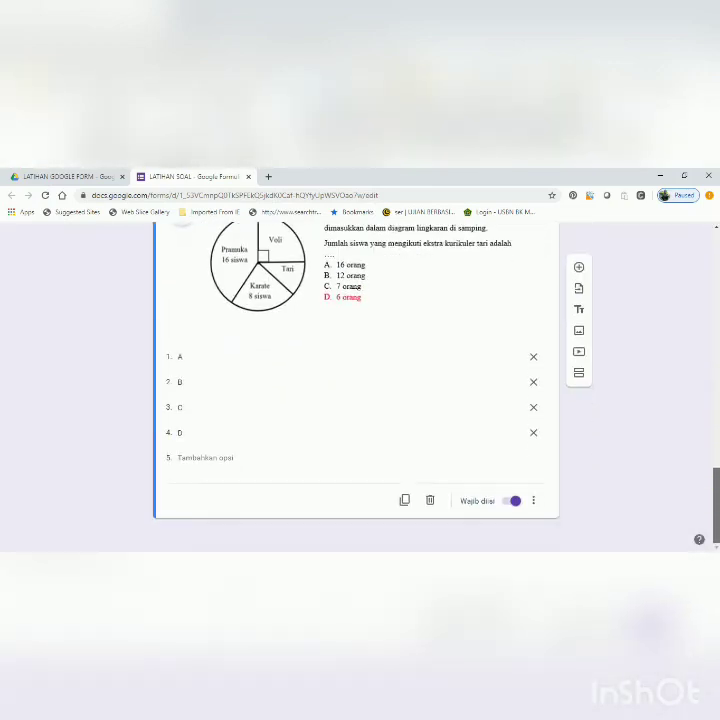
left_click(406, 499)
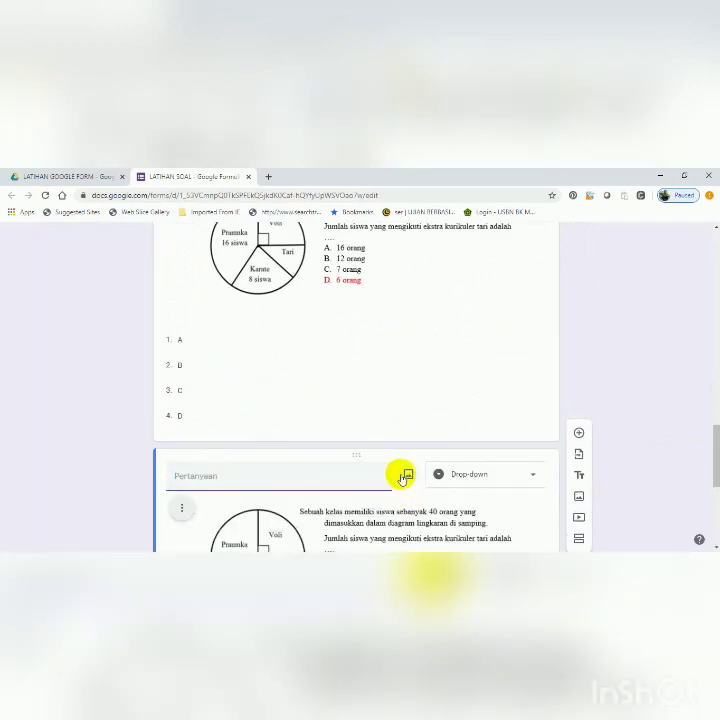
left_click(407, 476)
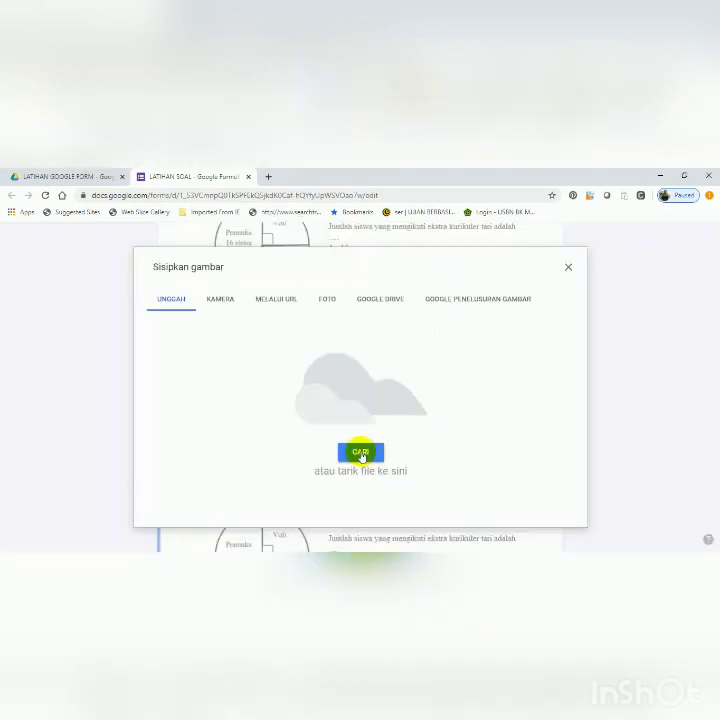
left_click(361, 454)
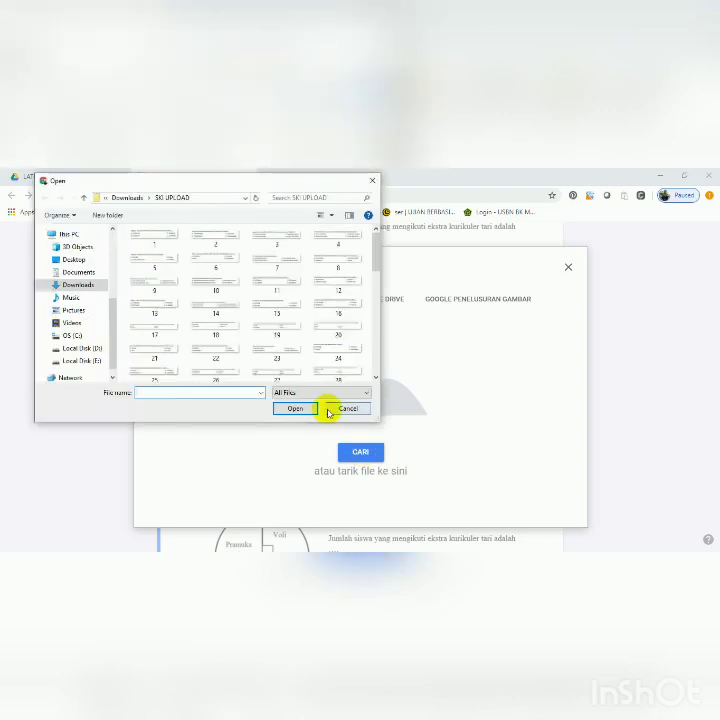
scroll(373, 375, "down", 3)
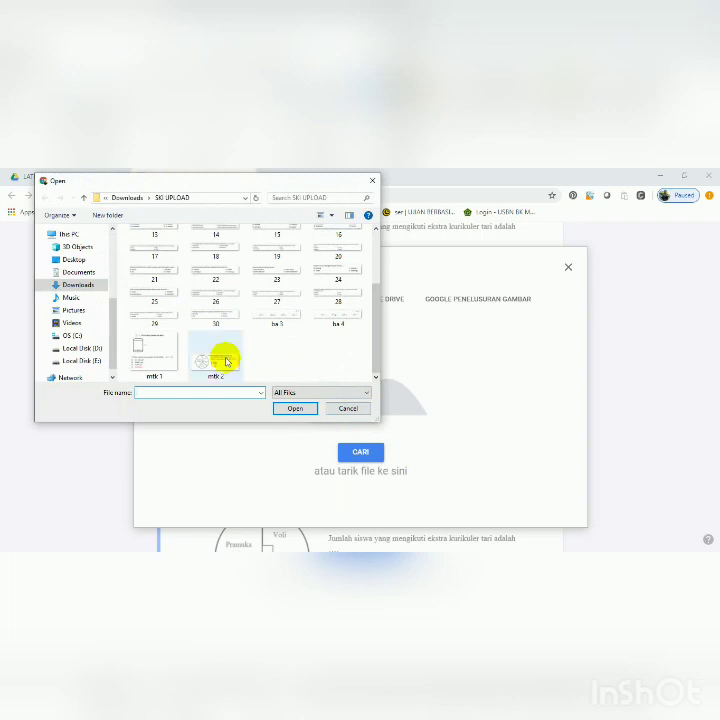
left_click(296, 316)
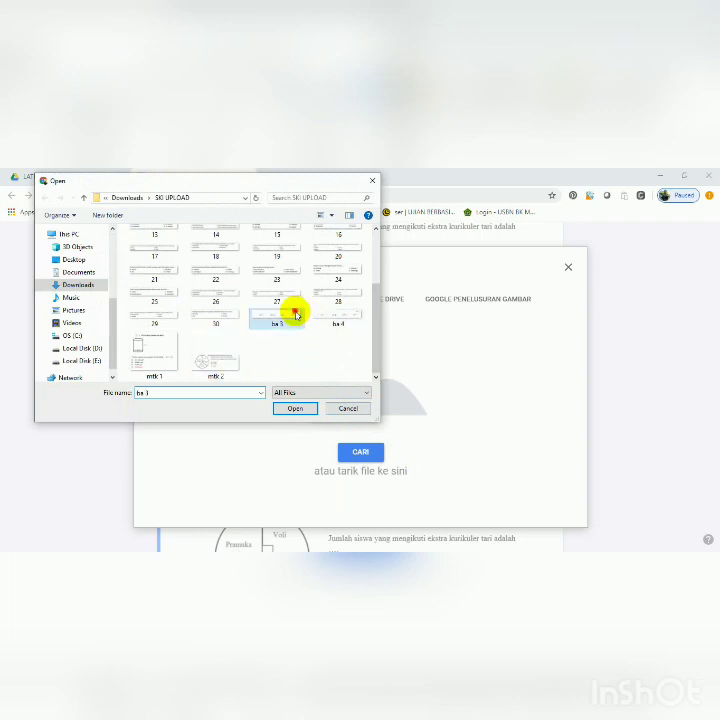
left_click(295, 408)
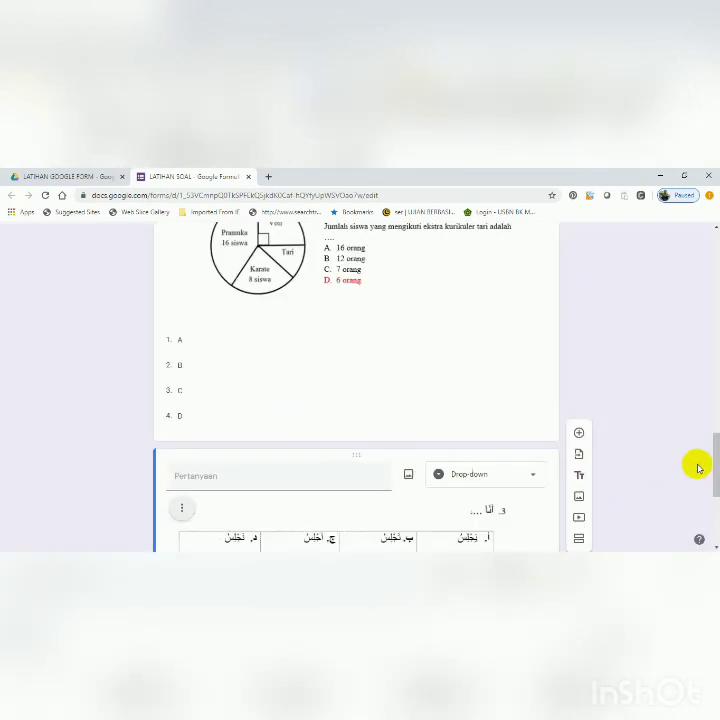
Duplicate Arabic question 3 and replace the copy's image with "ba 4" from the SKI UPLOAD folder.
scroll(716, 447, "down", 3)
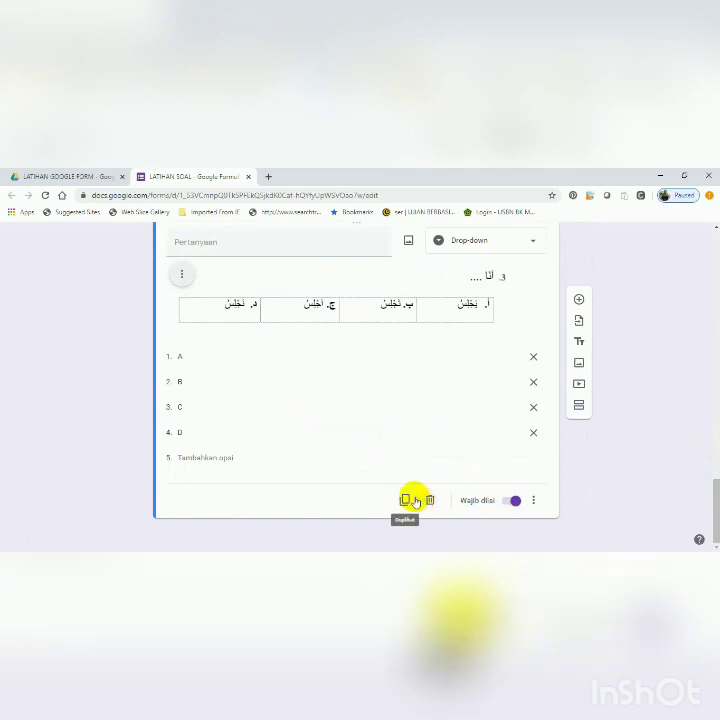
left_click(404, 501)
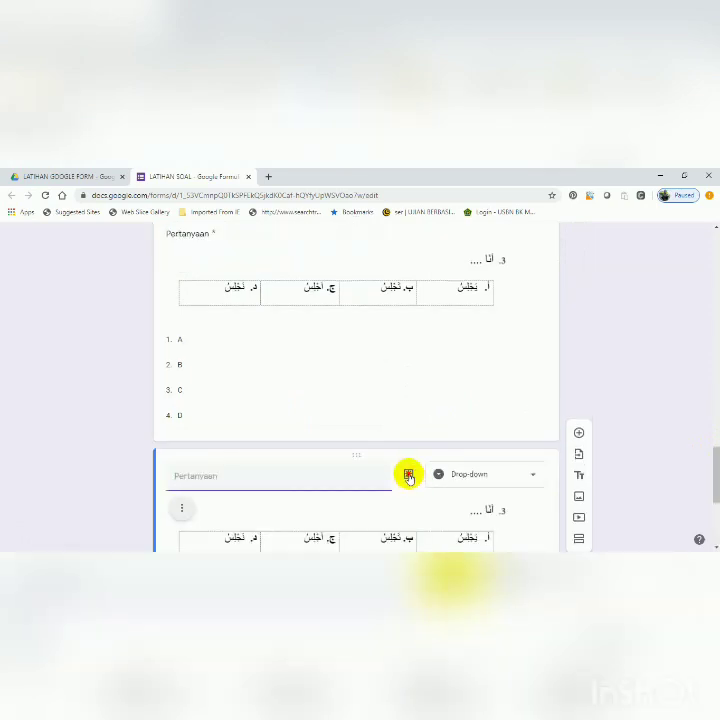
left_click(408, 476)
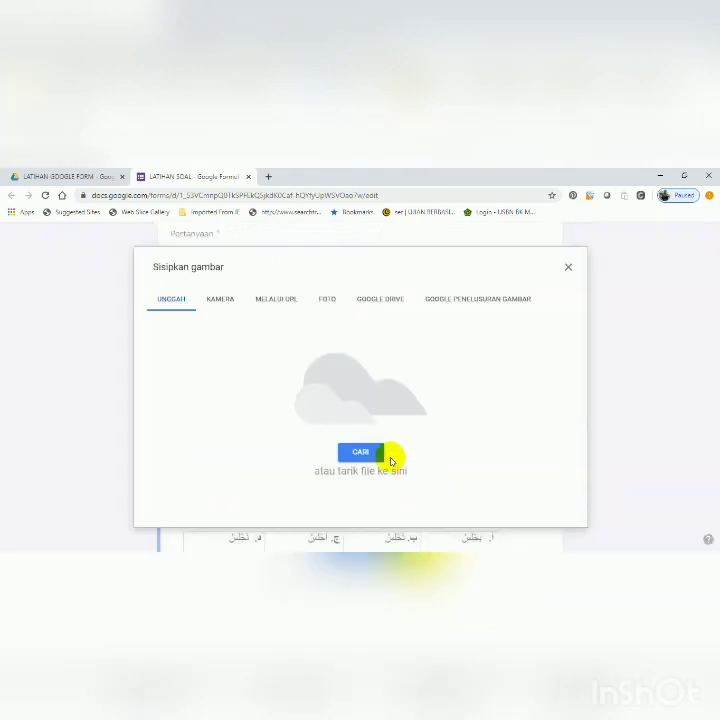
left_click(360, 453)
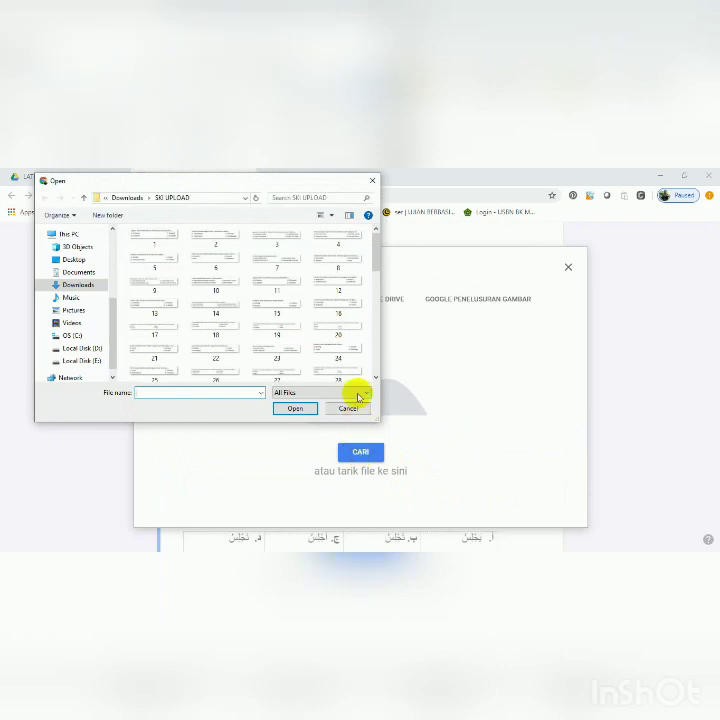
left_click(376, 377)
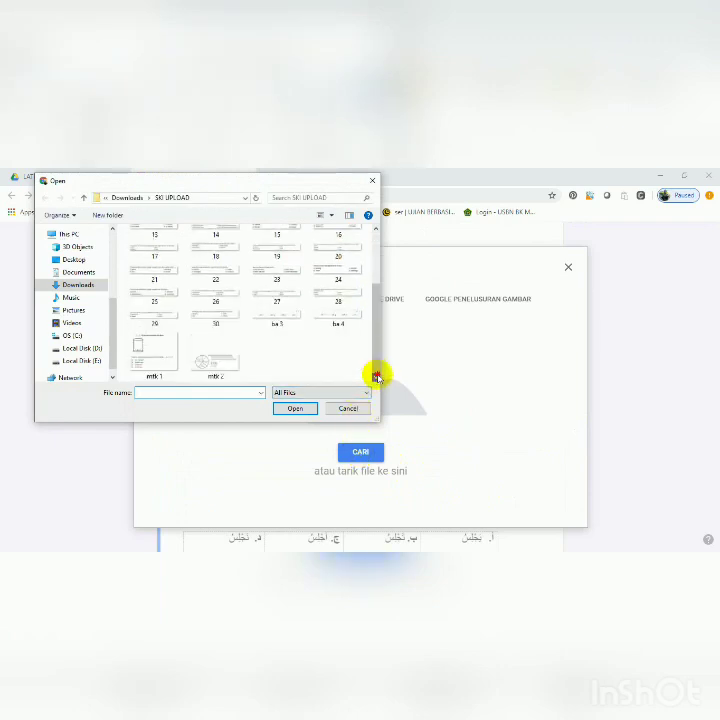
left_click(345, 317)
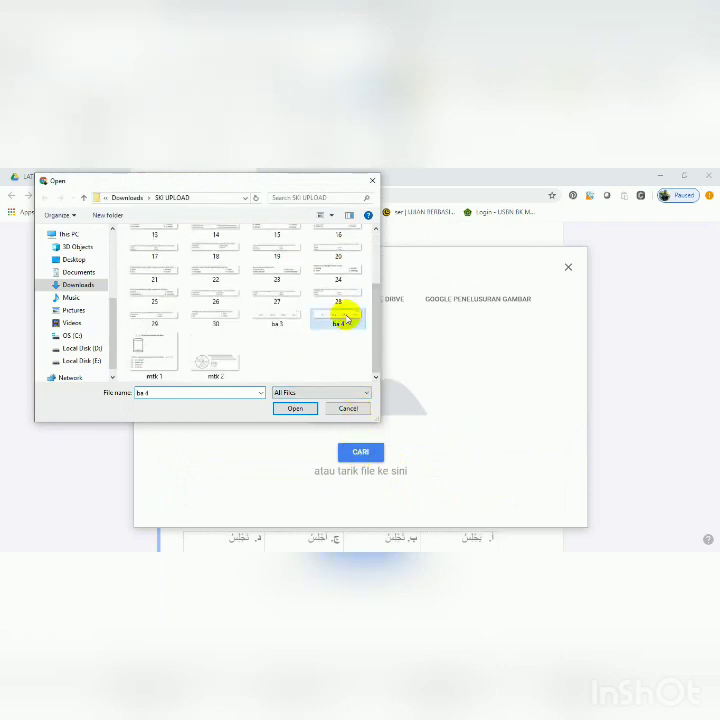
left_click(295, 409)
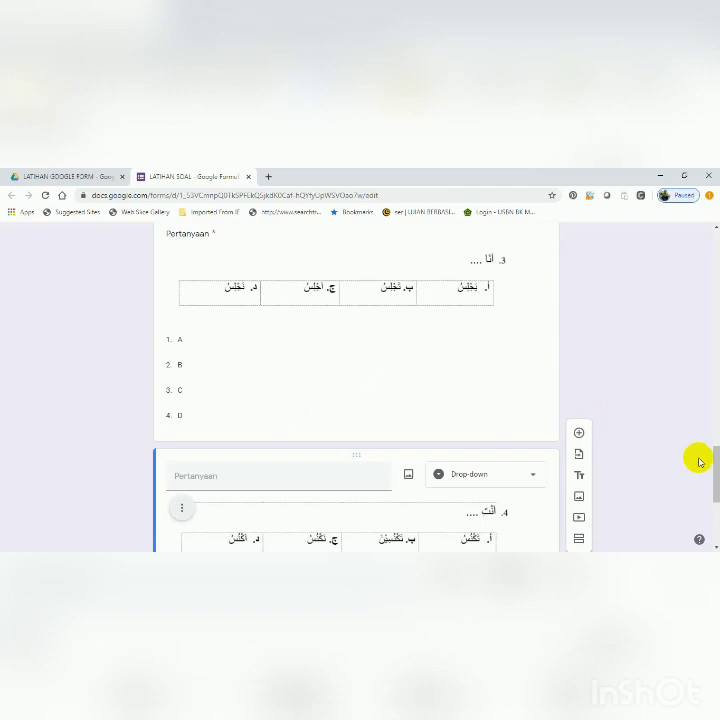
Open the form's settings and limit respondents to one response (Batasi ke 1 tanggapan).
left_click_drag(708, 460, 703, 245)
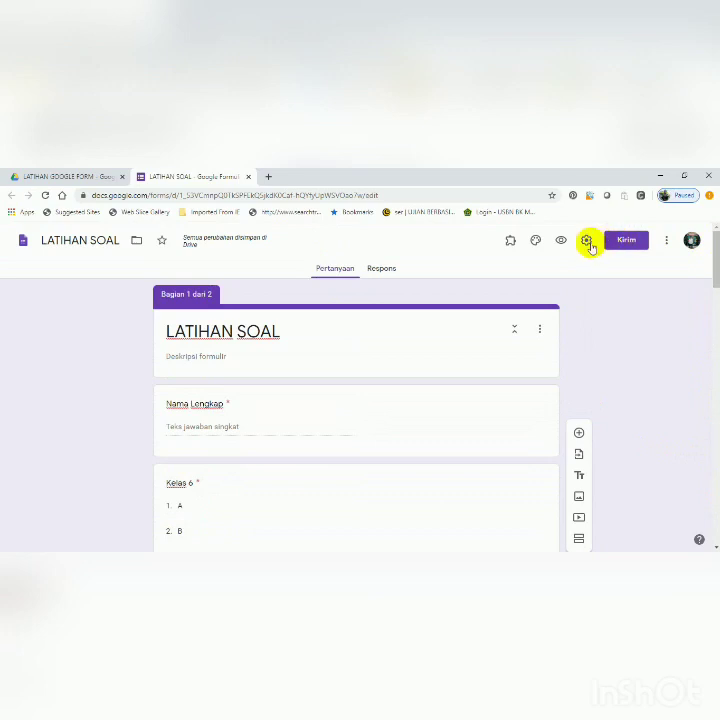
left_click(587, 243)
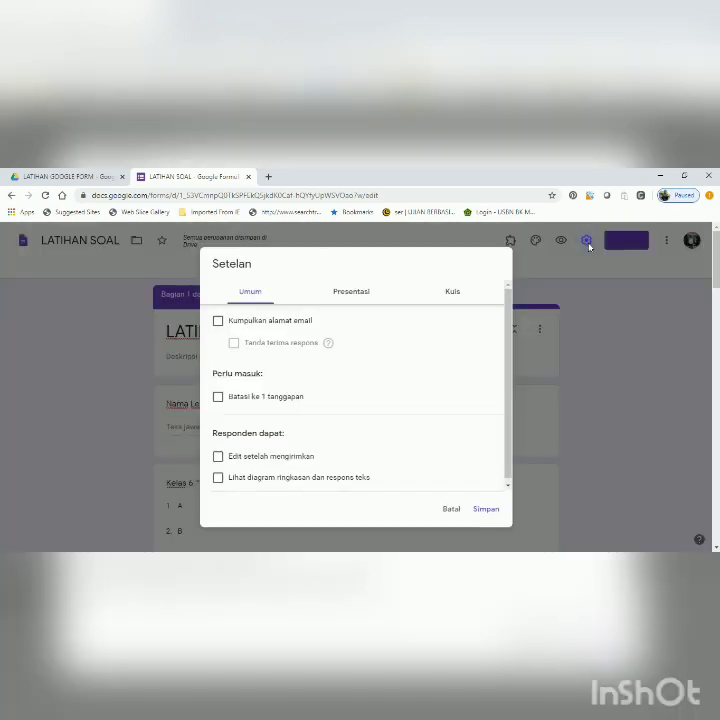
left_click(218, 397)
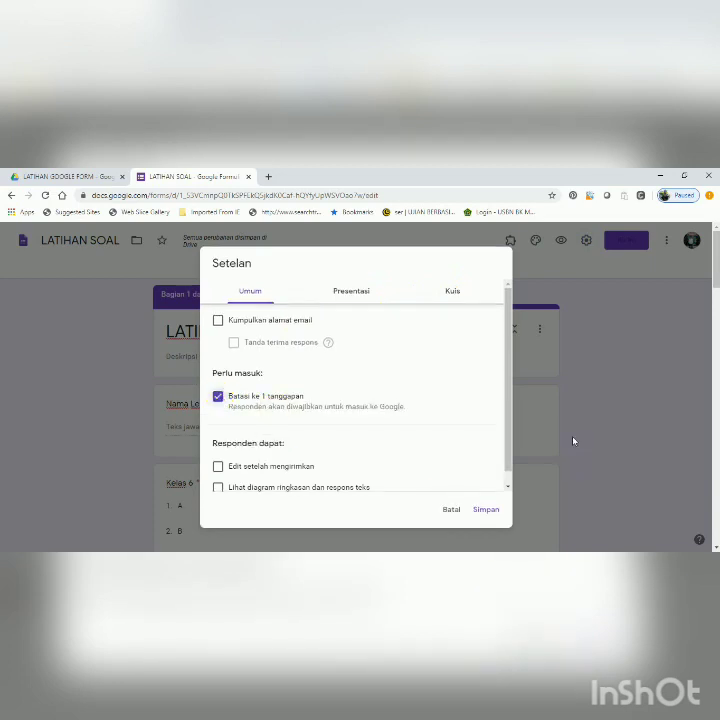
scroll(504, 426, "down", 1)
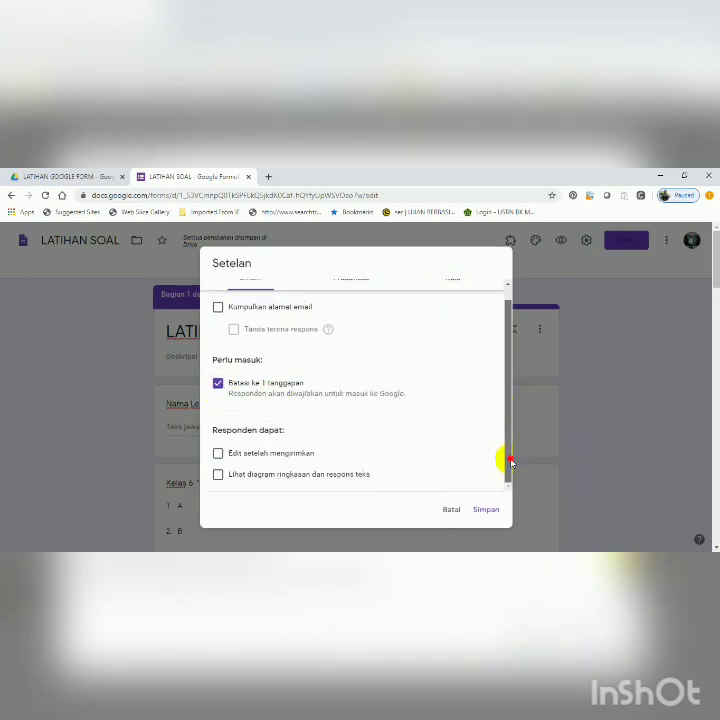
scroll(505, 410, "up", 1)
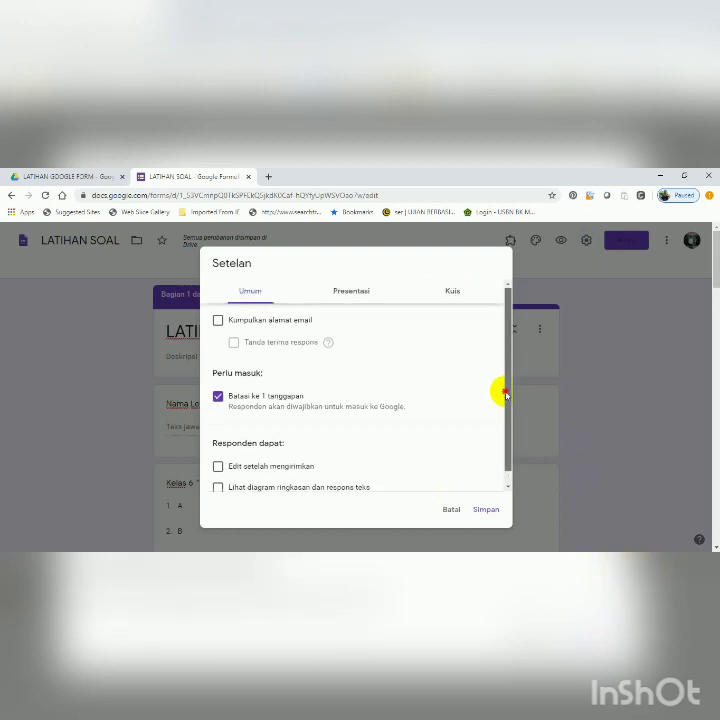
Make the form a quiz, stop respondents from seeing correct answers (Jawaban yang benar) and point values (Nilai poin), and save the settings.
left_click(354, 295)
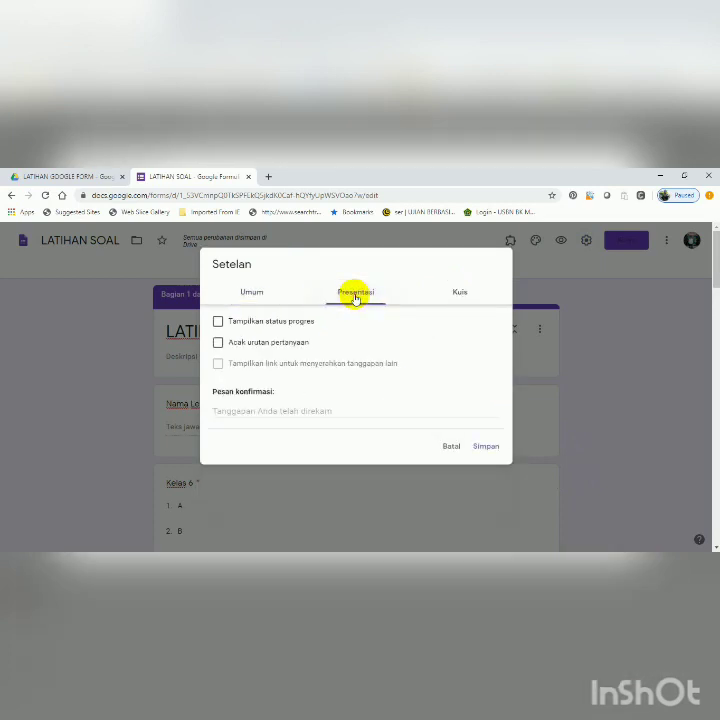
left_click(461, 293)
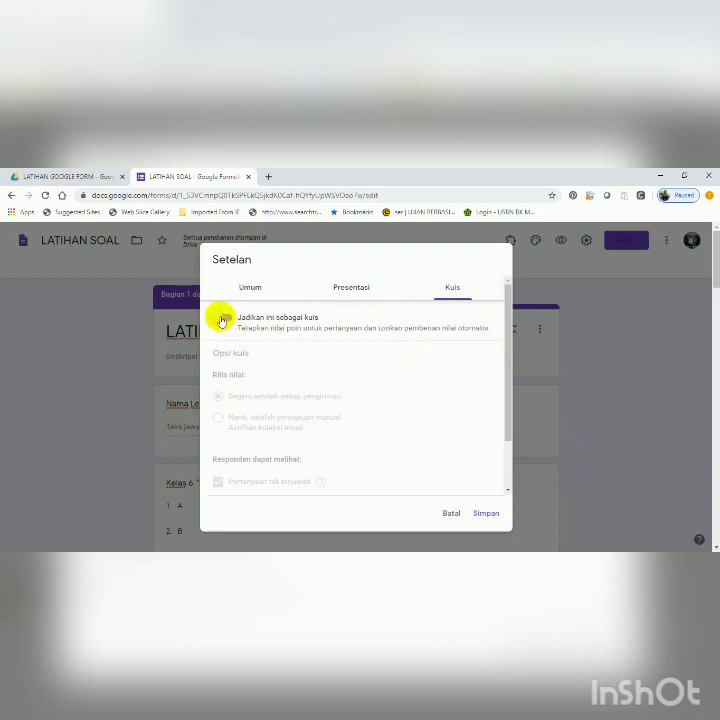
left_click(225, 320)
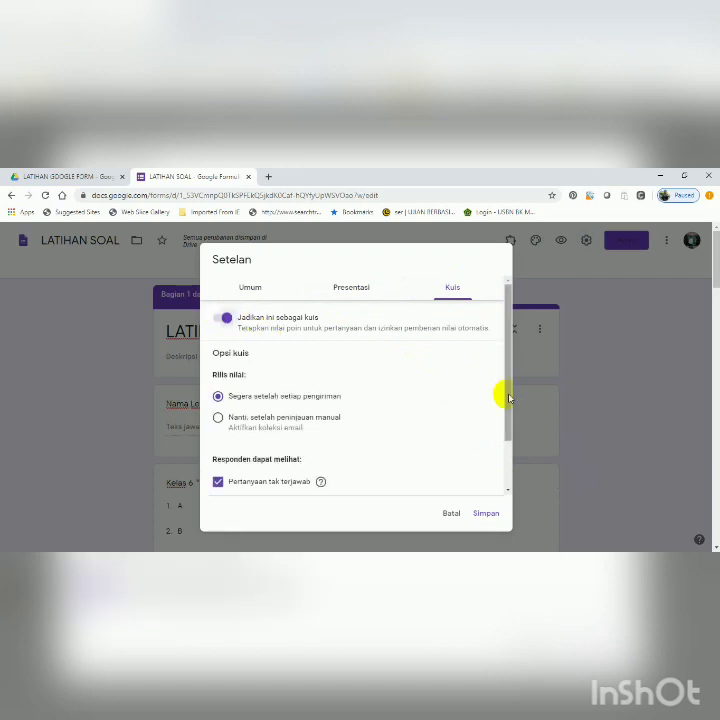
left_click_drag(508, 398, 515, 437)
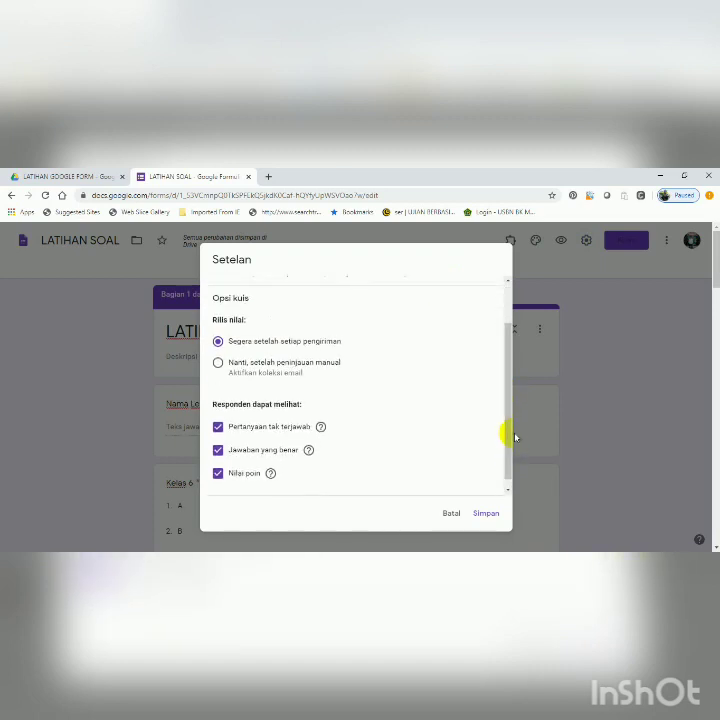
left_click(218, 474)
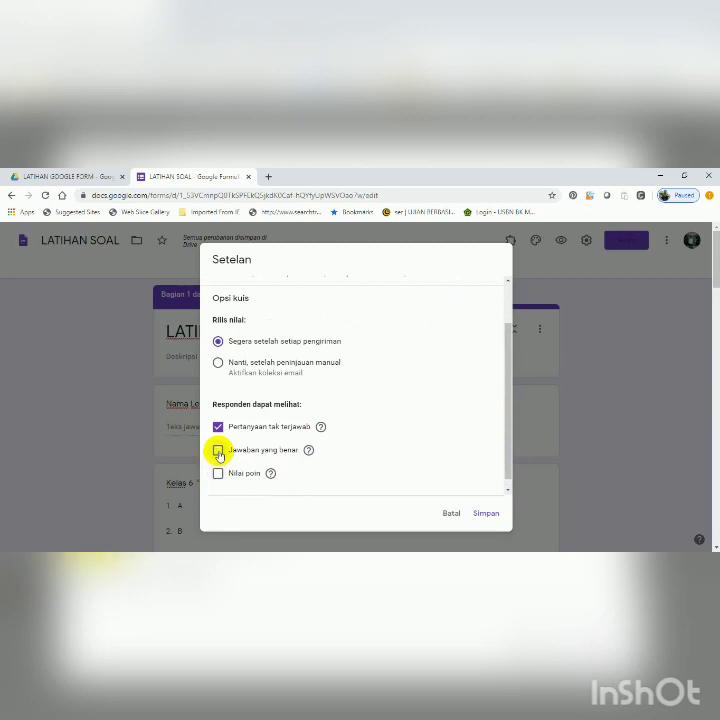
left_click(486, 514)
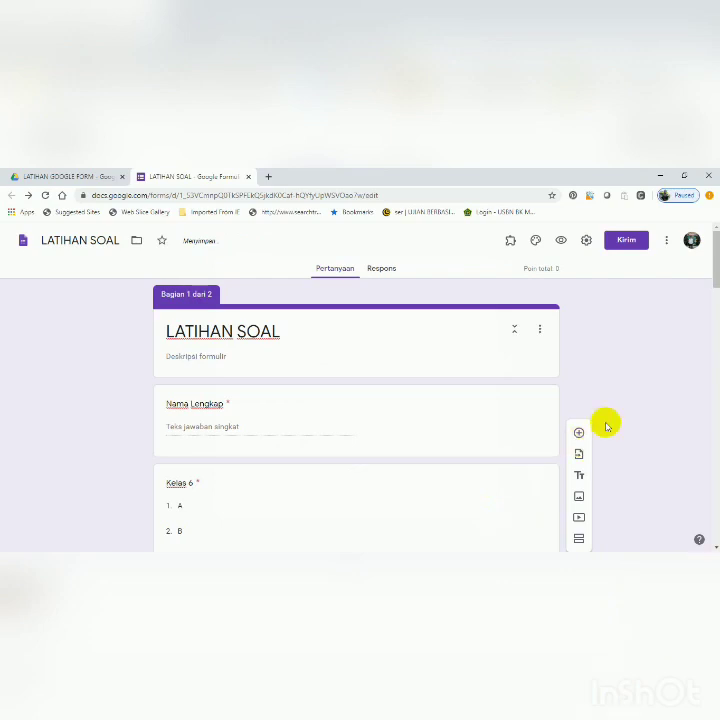
In the cylinder volume question's answer key, set the score to 25 points and mark D as correct.
scroll(710, 285, "down", 3)
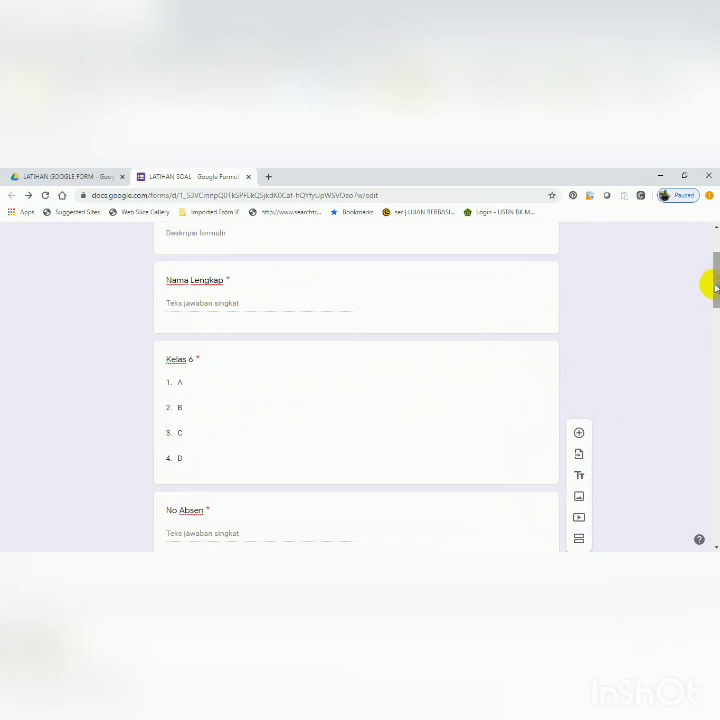
left_click_drag(712, 285, 716, 372)
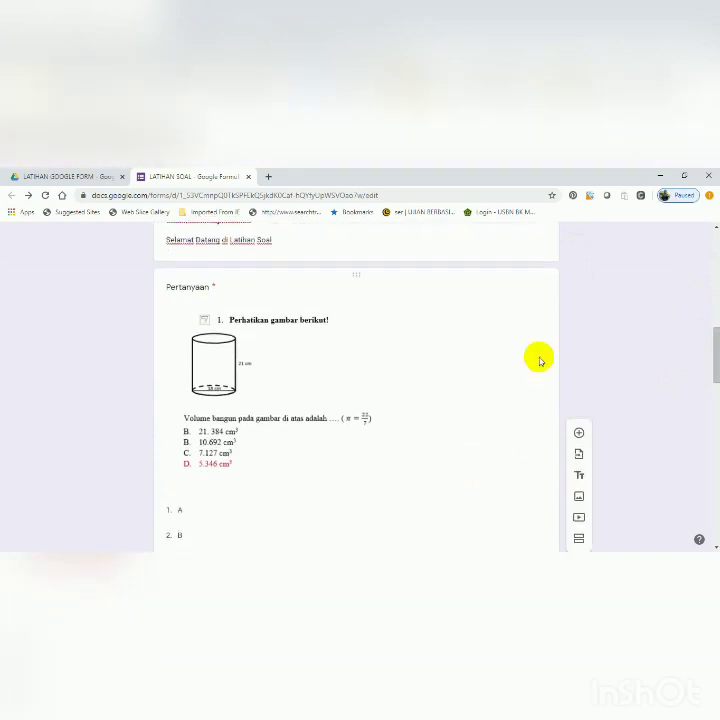
left_click(451, 358)
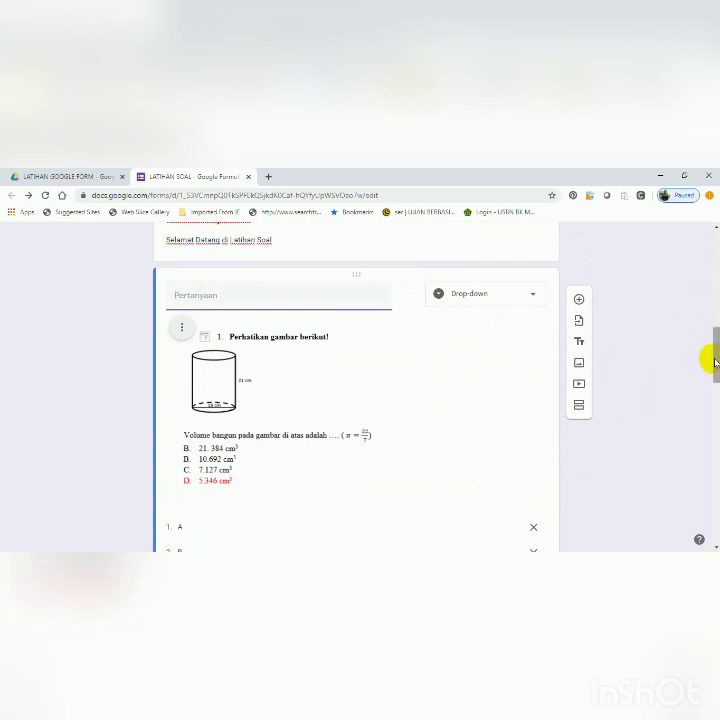
left_click_drag(712, 362, 650, 388)
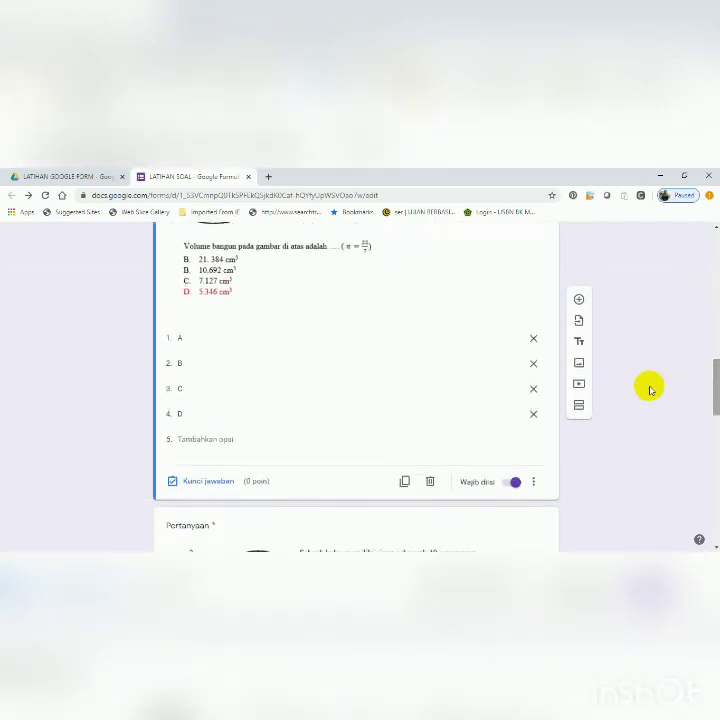
left_click(200, 483)
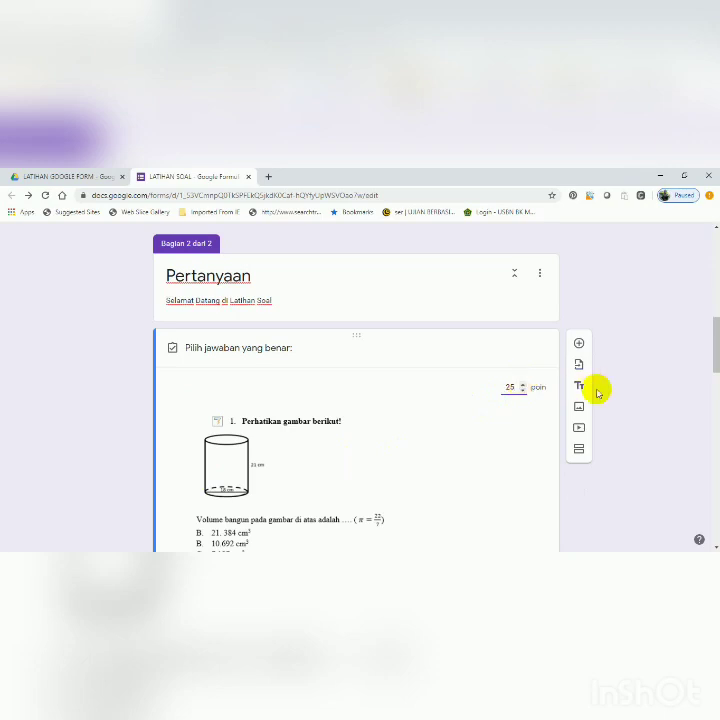
left_click_drag(714, 338, 709, 379)
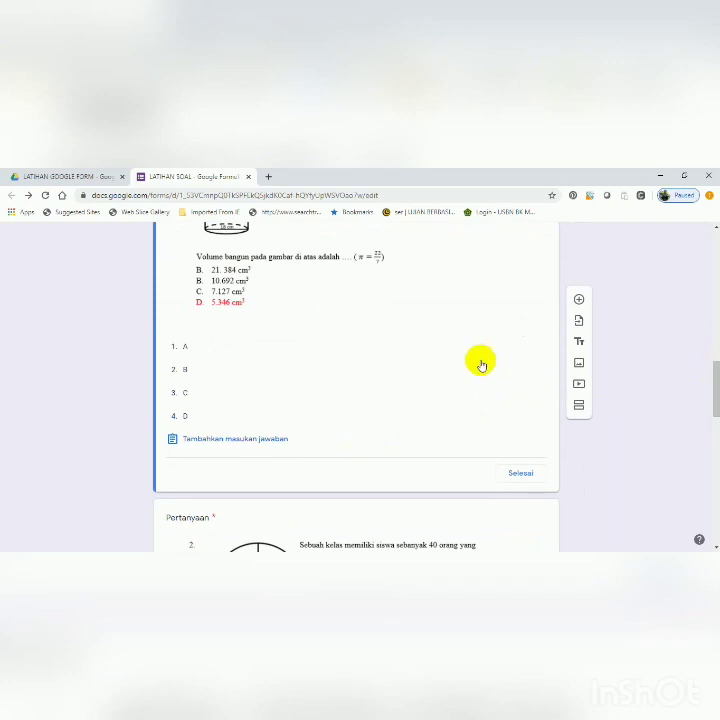
left_click(514, 425)
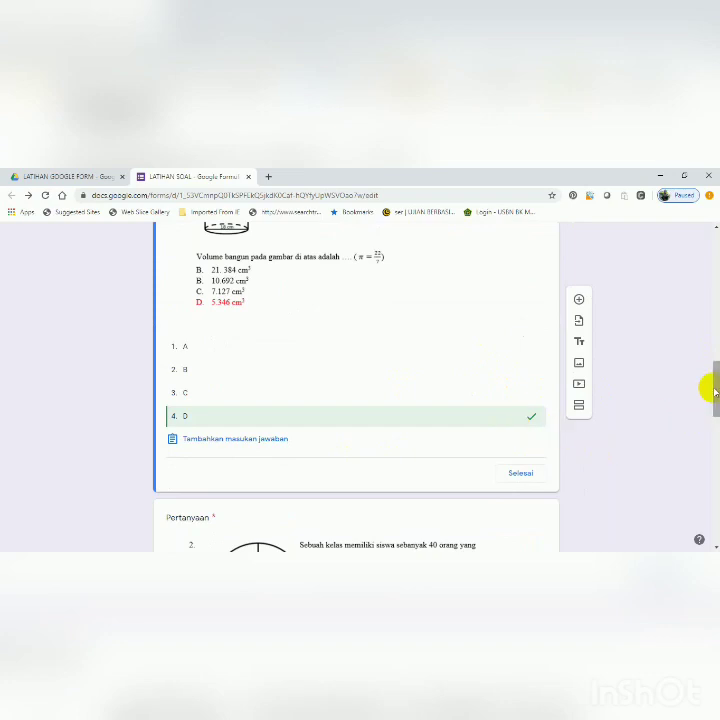
In the pie chart question's answer key, set the score to 25 points and mark D as correct.
left_click_drag(713, 387, 707, 423)
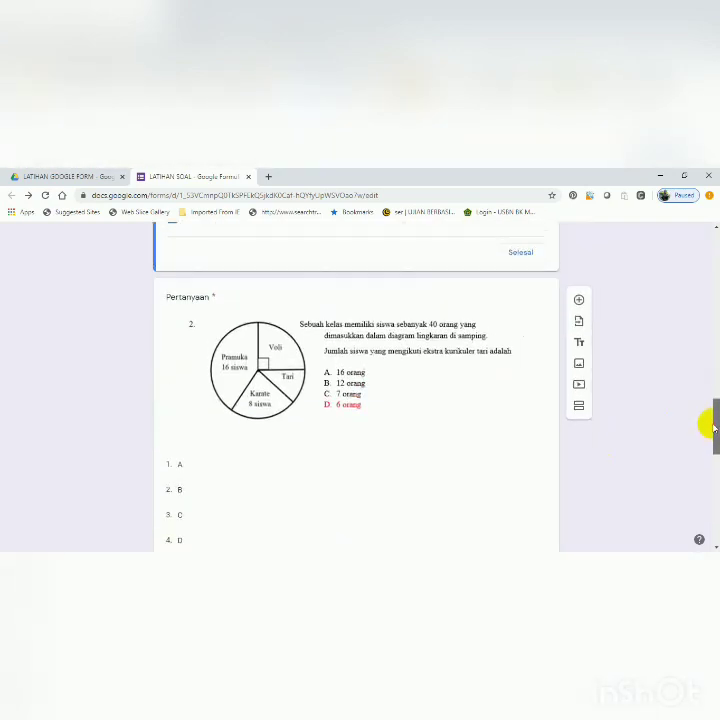
left_click(353, 478)
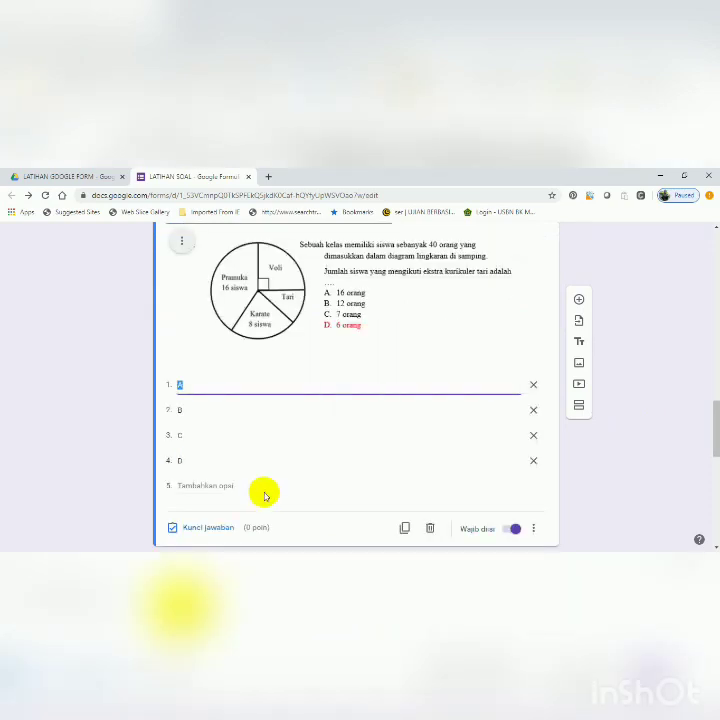
left_click(205, 528)
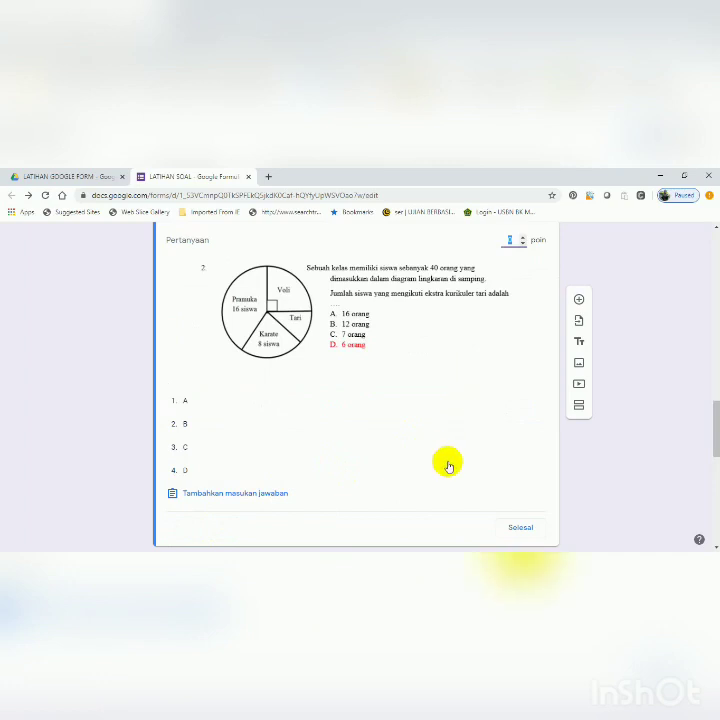
left_click(479, 476)
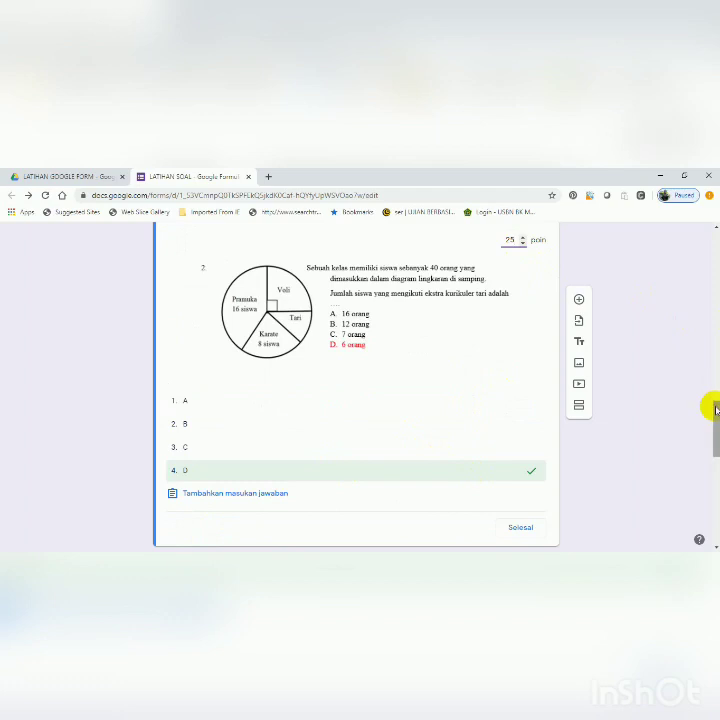
In question 3's answer key, set the score to 25 points and mark B as correct.
left_click_drag(716, 410, 715, 480)
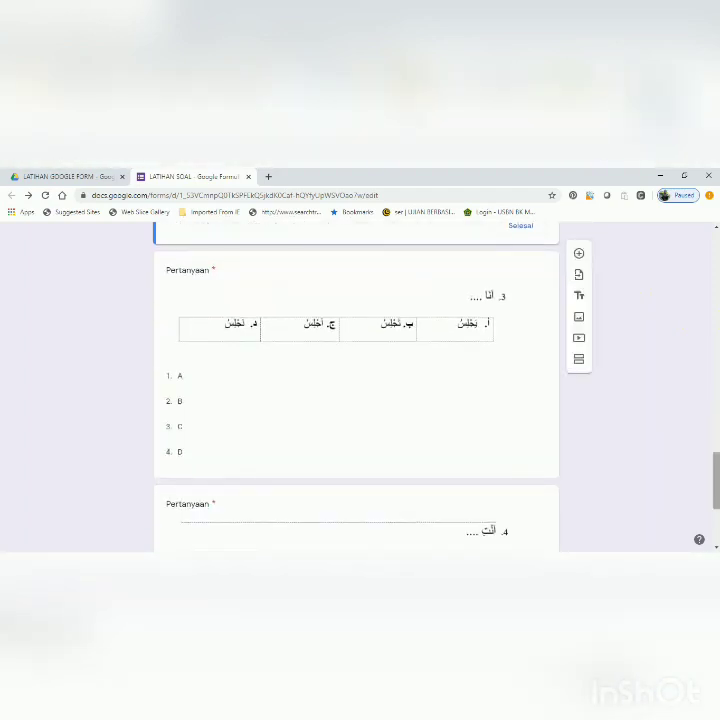
left_click(395, 420)
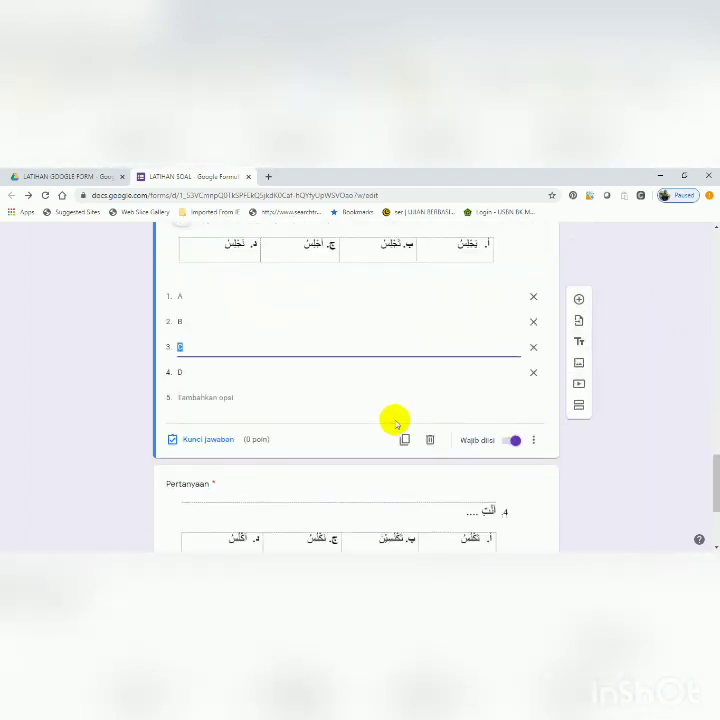
left_click(214, 439)
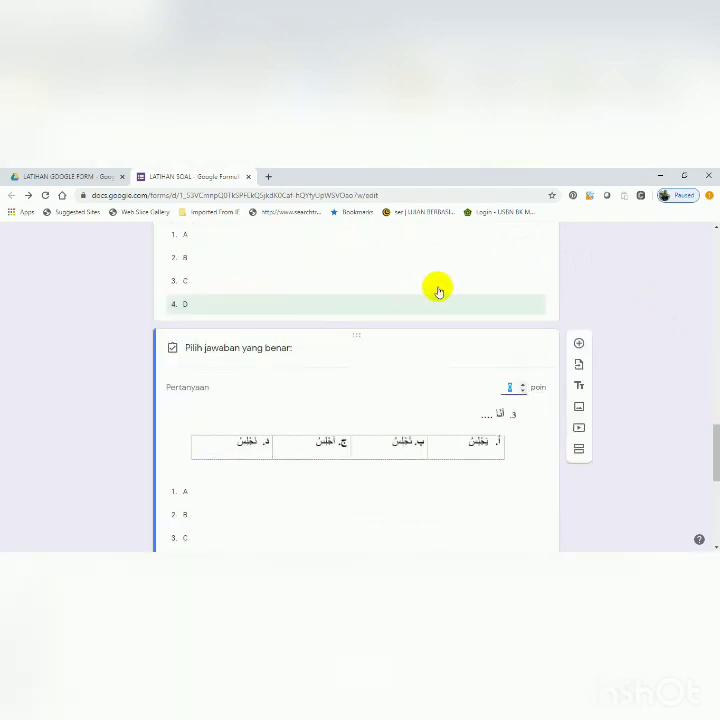
left_click(461, 292)
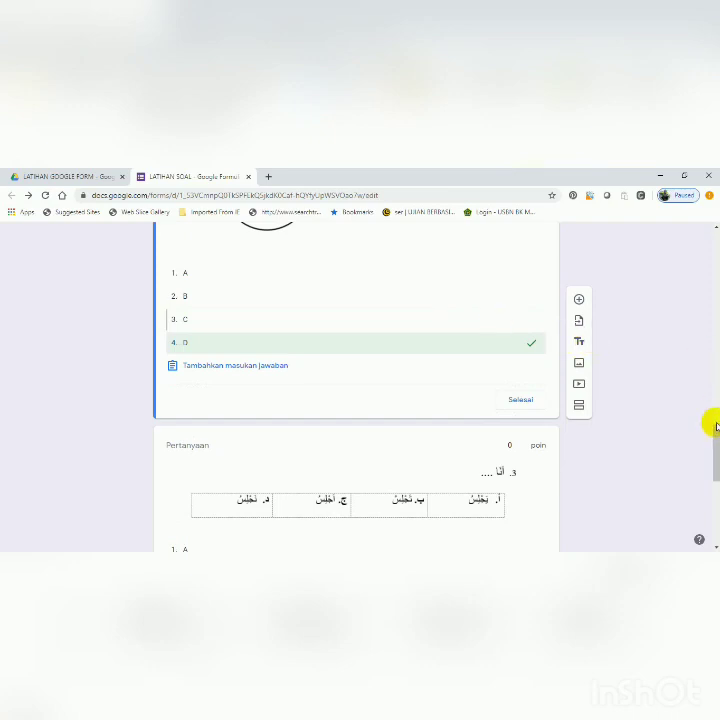
left_click_drag(715, 428, 708, 391)
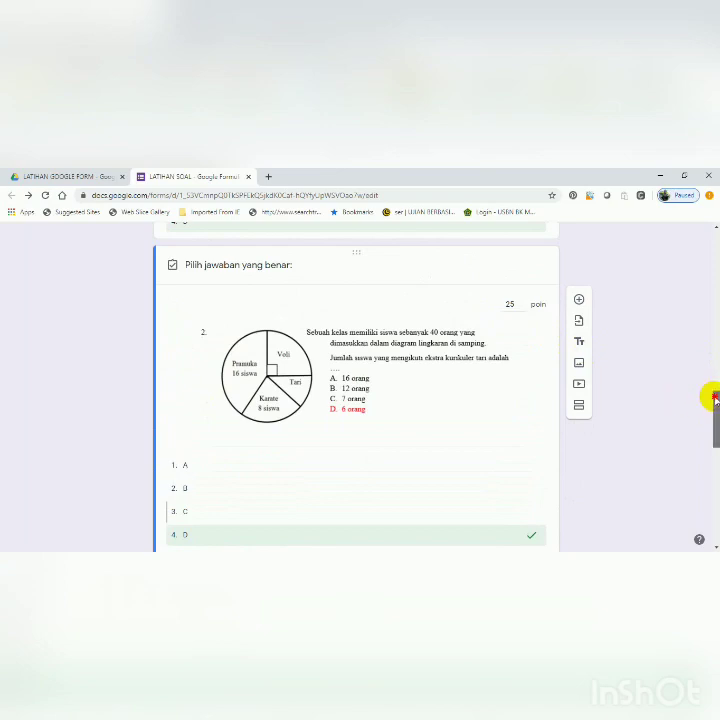
left_click_drag(712, 397, 707, 477)
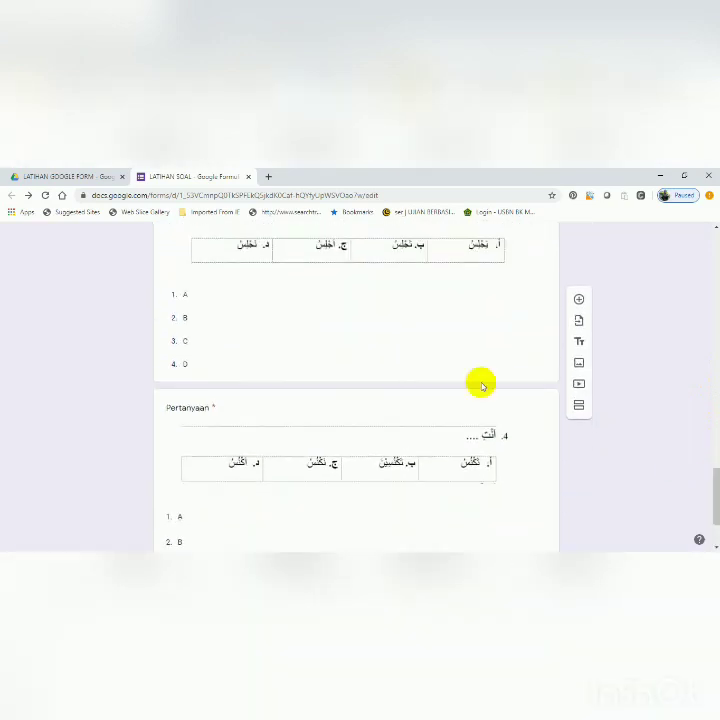
left_click(353, 338)
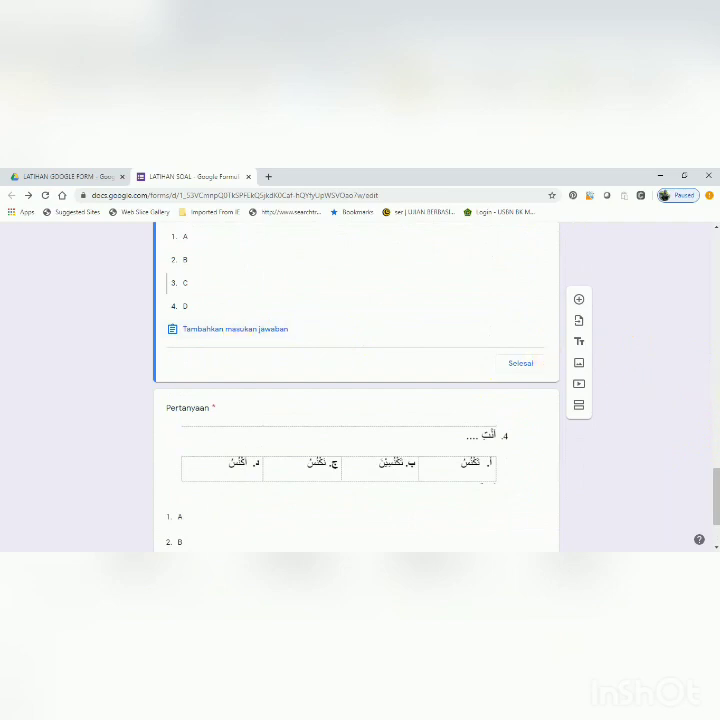
left_click_drag(713, 467, 709, 445)
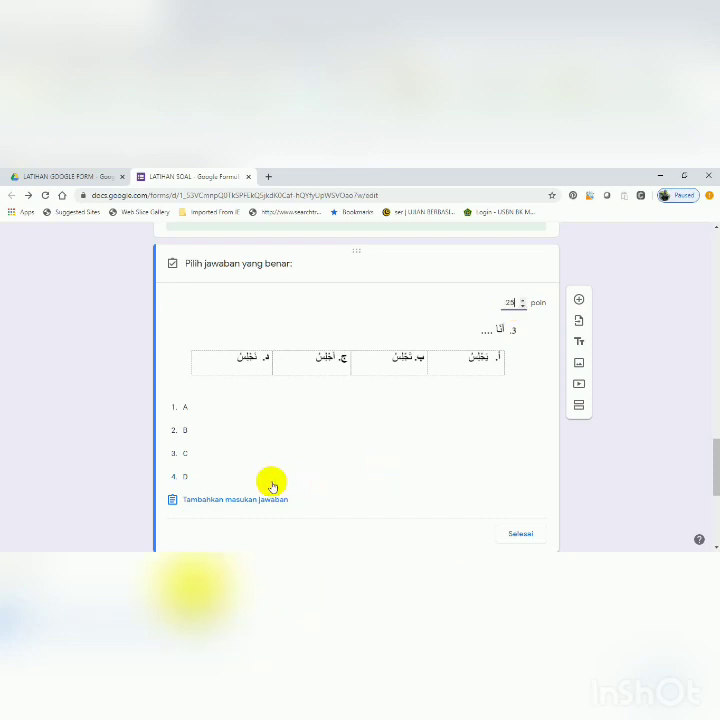
left_click(519, 431)
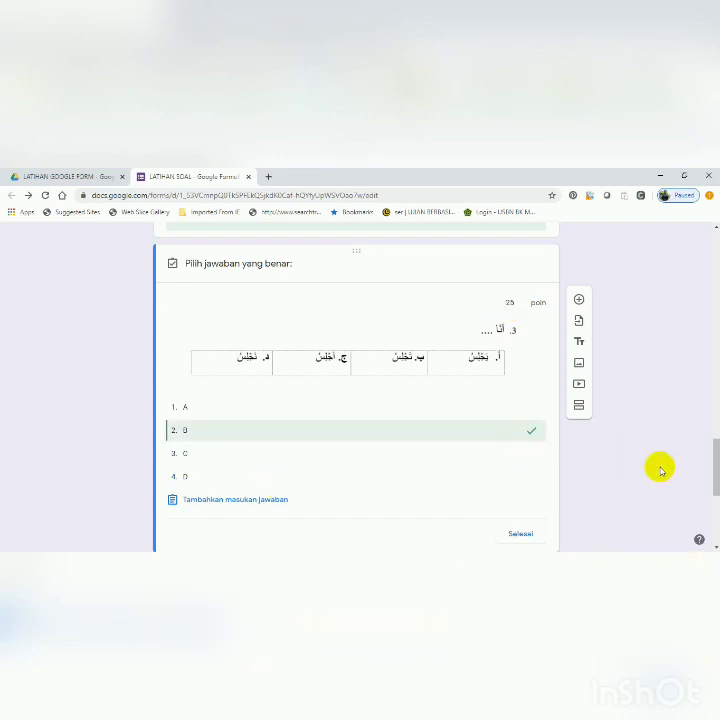
In question 4's answer key, set the score to 25 points and mark A as correct.
left_click_drag(712, 458, 712, 511)
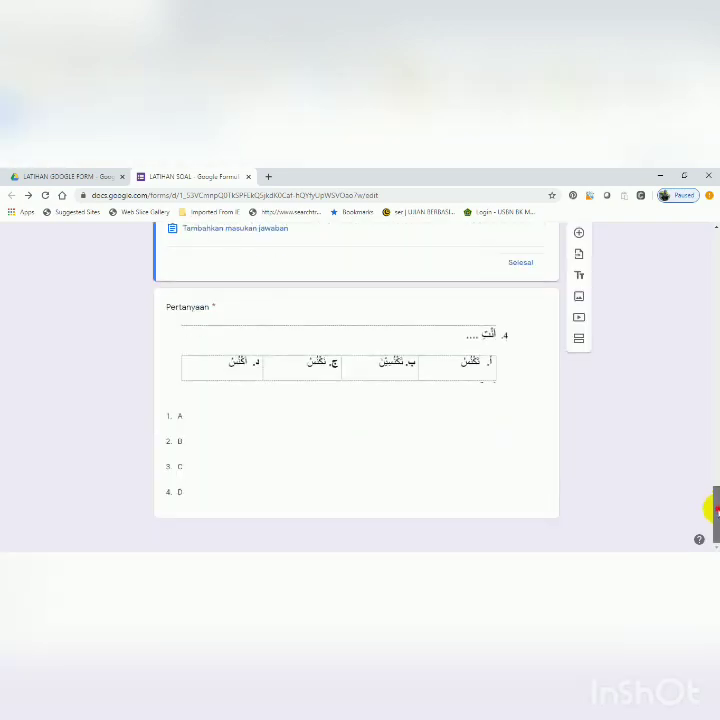
left_click(347, 437)
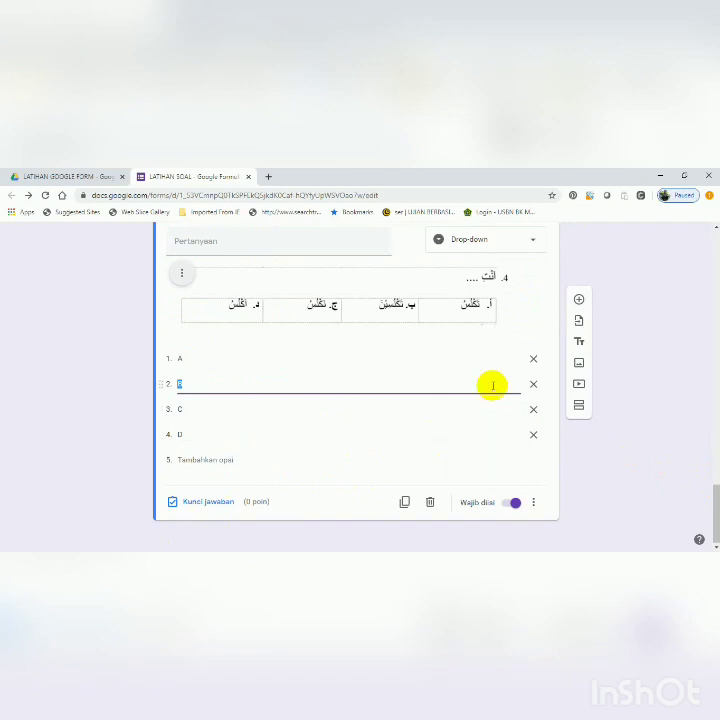
left_click(209, 501)
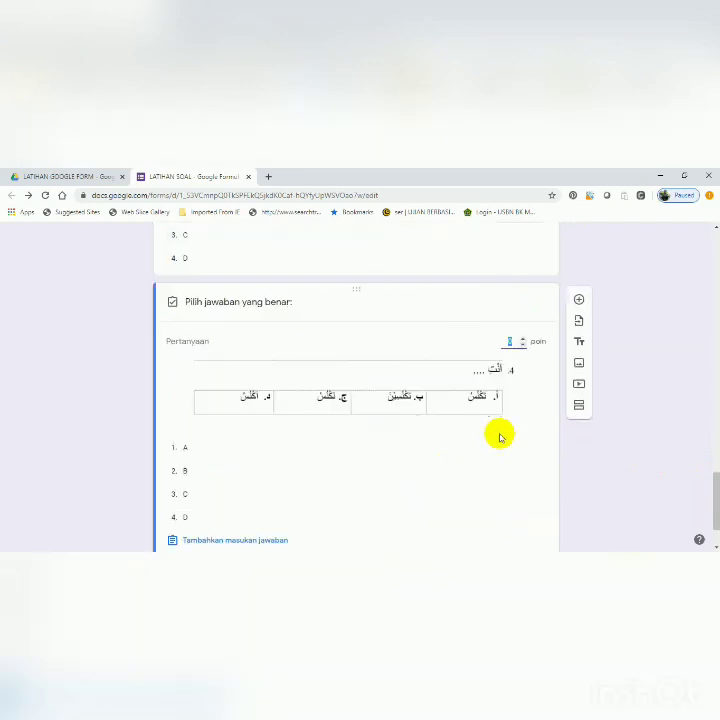
left_click(514, 444)
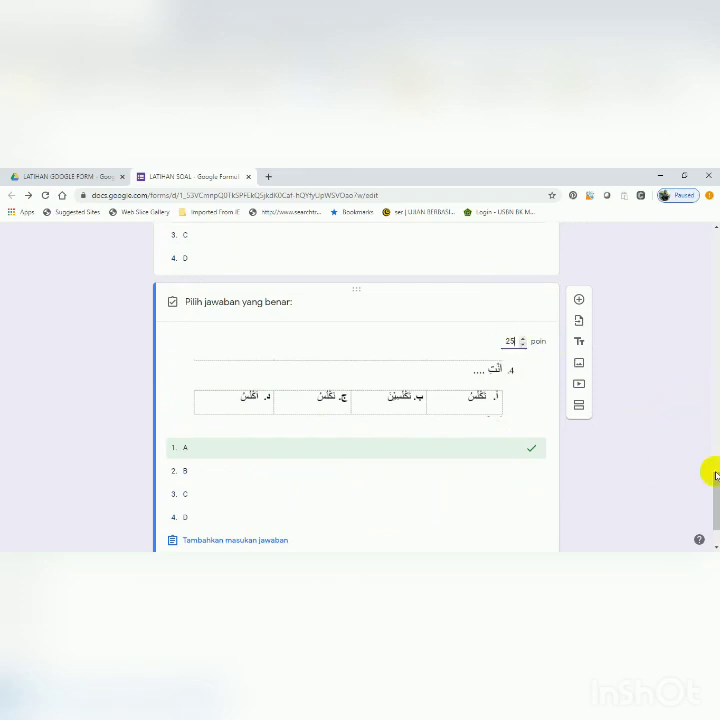
left_click_drag(716, 492, 716, 507)
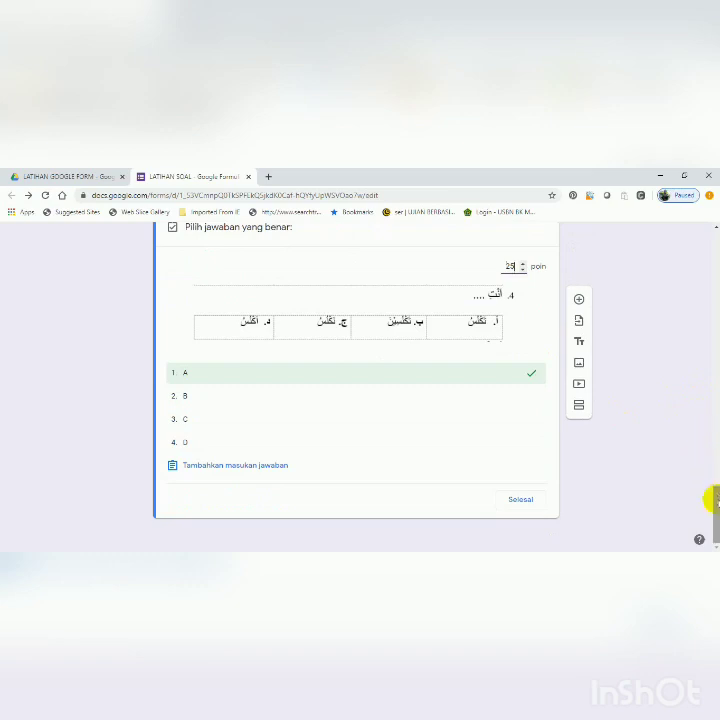
Preview the form and complete its first page with the respondent's name, class C and No Absen 23, continuing to the questions.
left_click_drag(712, 508, 709, 238)
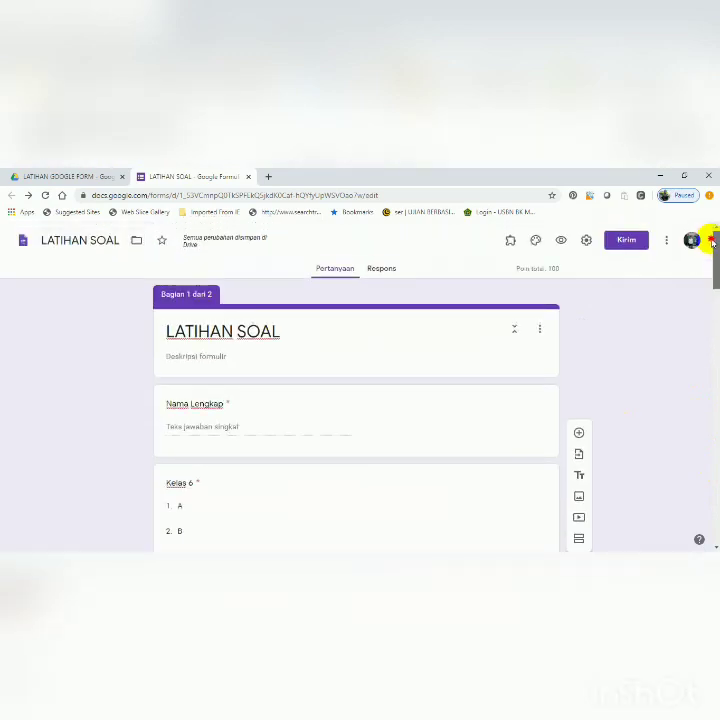
left_click(562, 242)
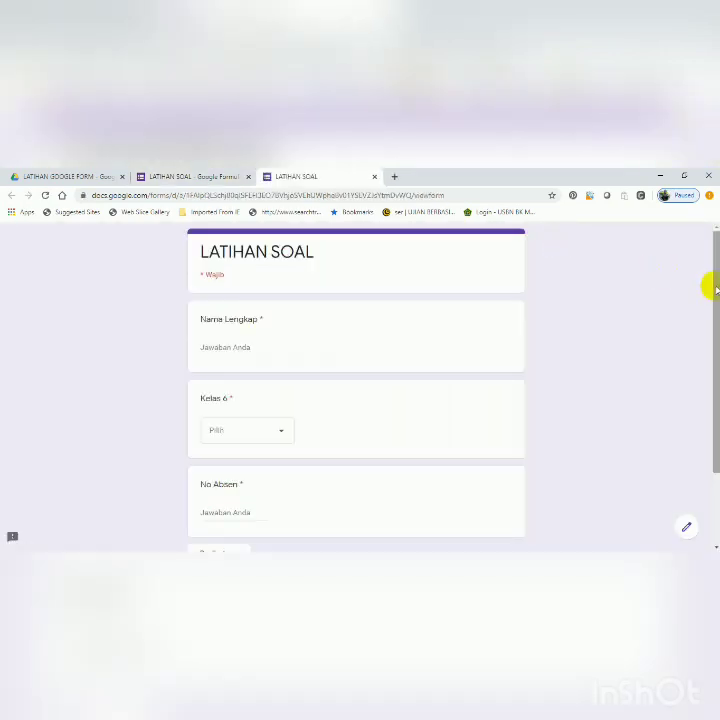
left_click_drag(716, 289, 707, 312)
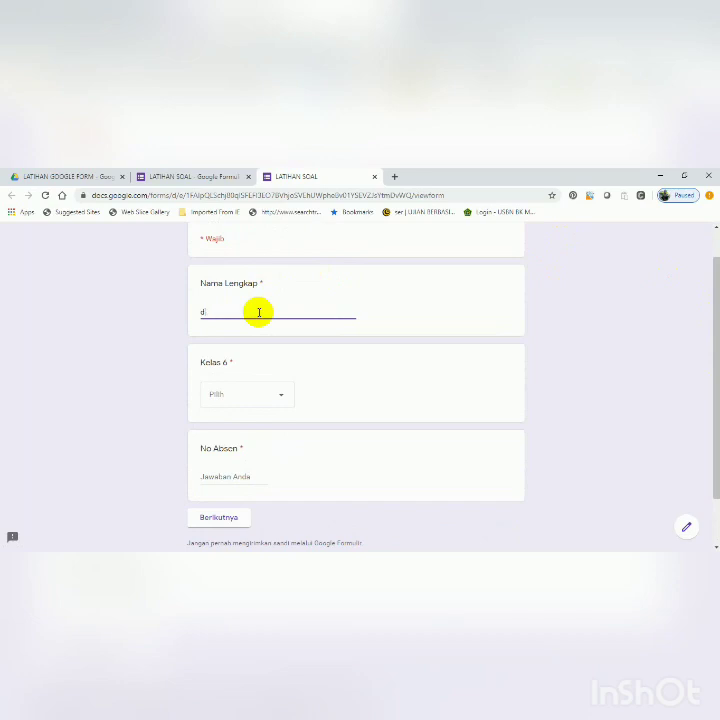
key("BackSpace")
type("Dzakrul")
left_click(283, 398)
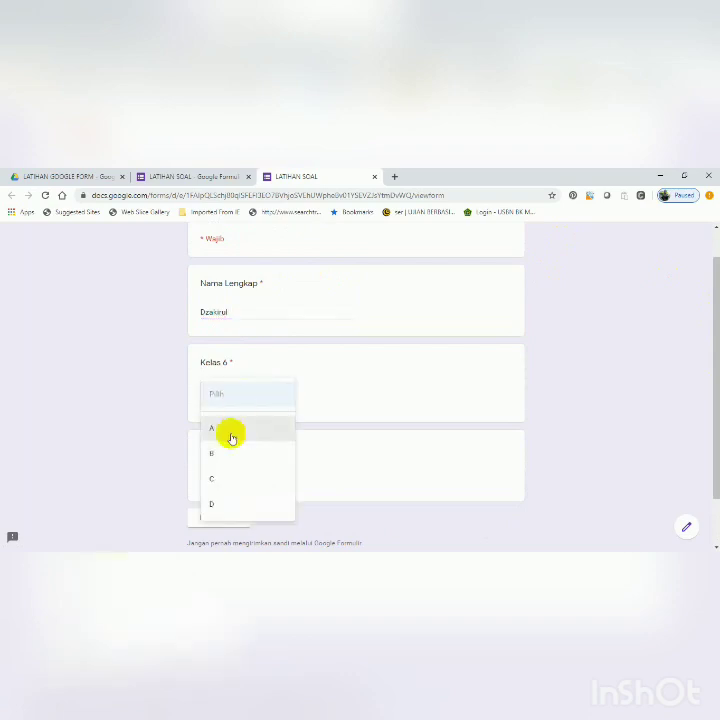
left_click(223, 481)
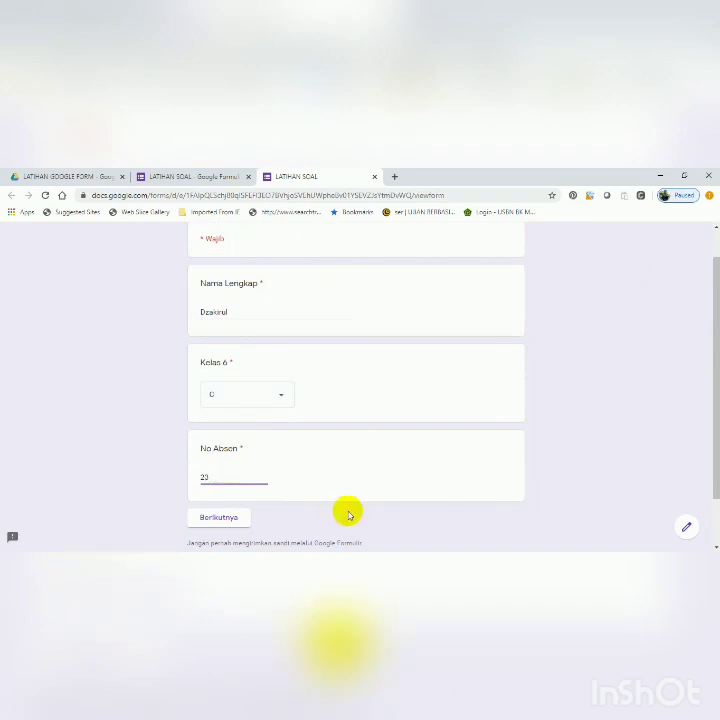
left_click(229, 518)
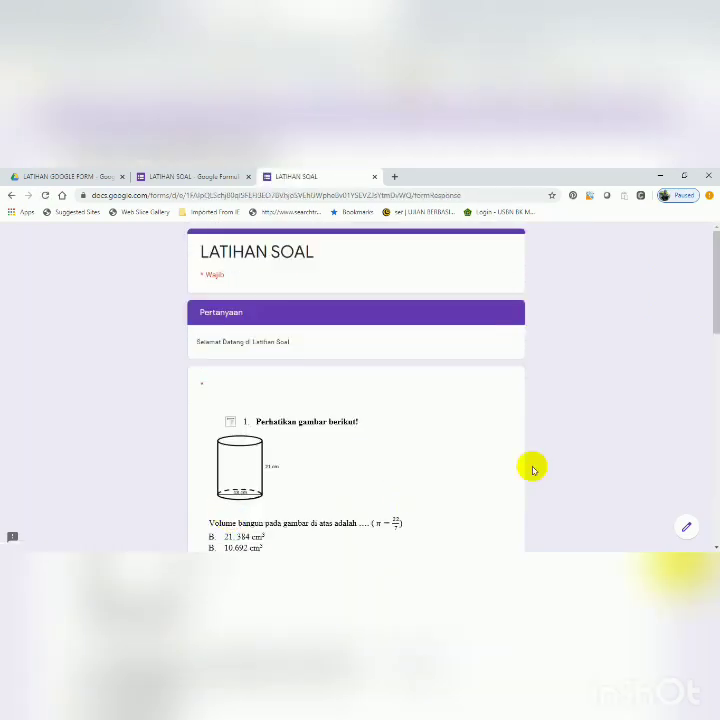
Answer the cylinder volume question and the pie chart question with D in the previewed form.
left_click_drag(713, 307, 710, 338)
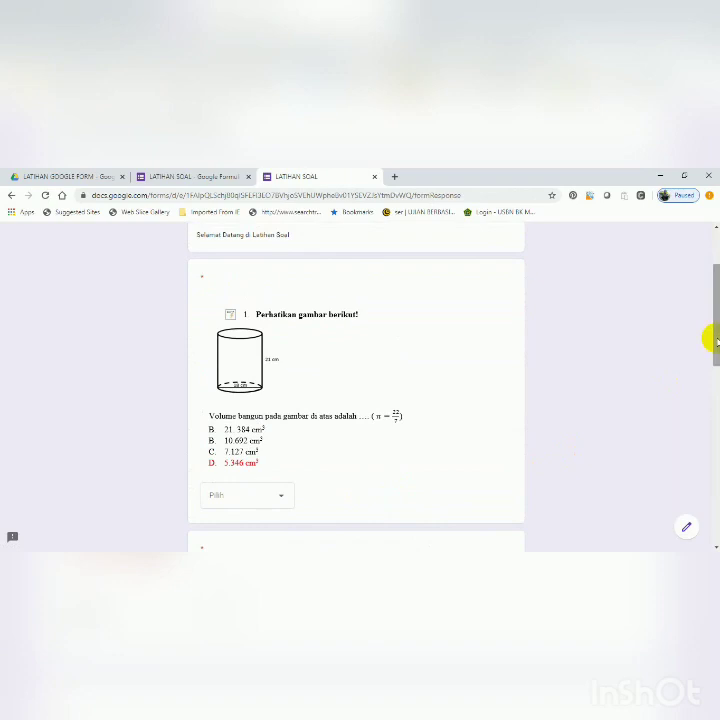
left_click(281, 496)
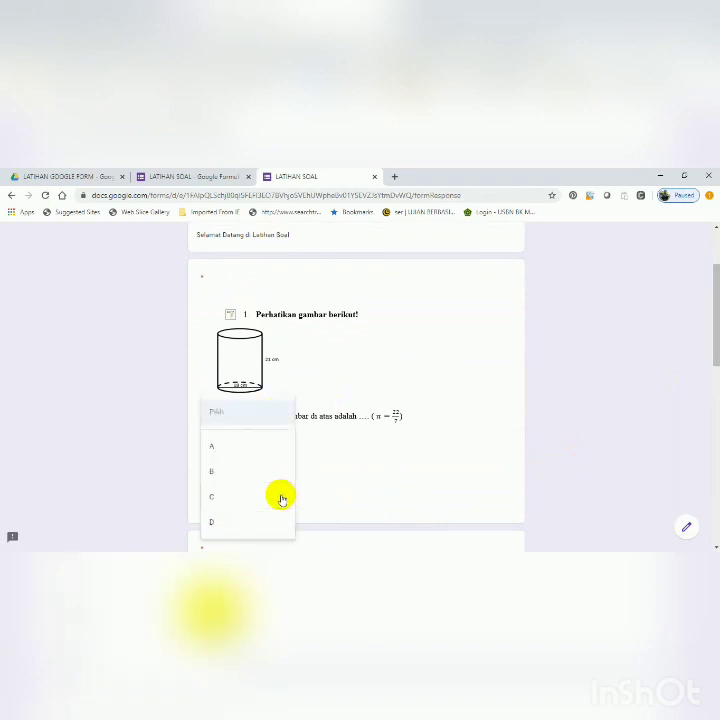
left_click(217, 522)
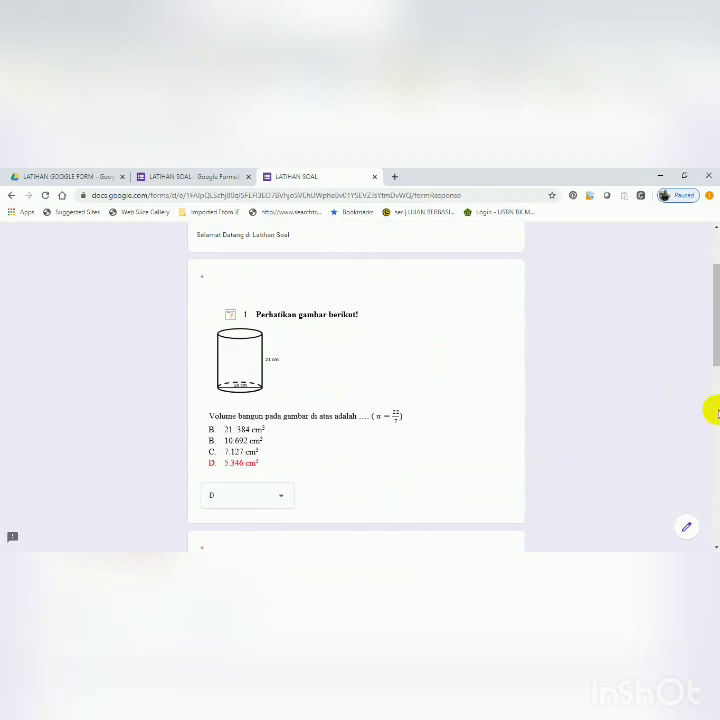
left_click_drag(710, 357, 716, 425)
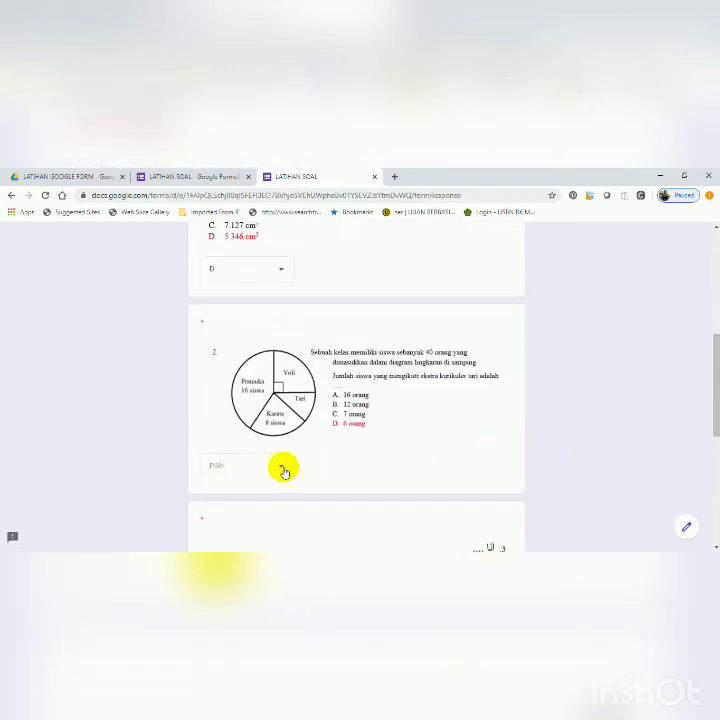
left_click(284, 468)
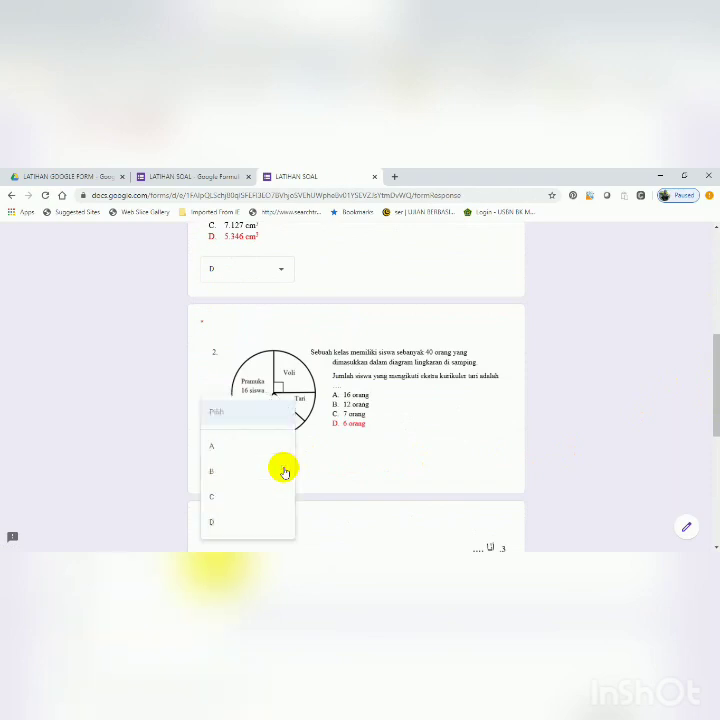
left_click(230, 522)
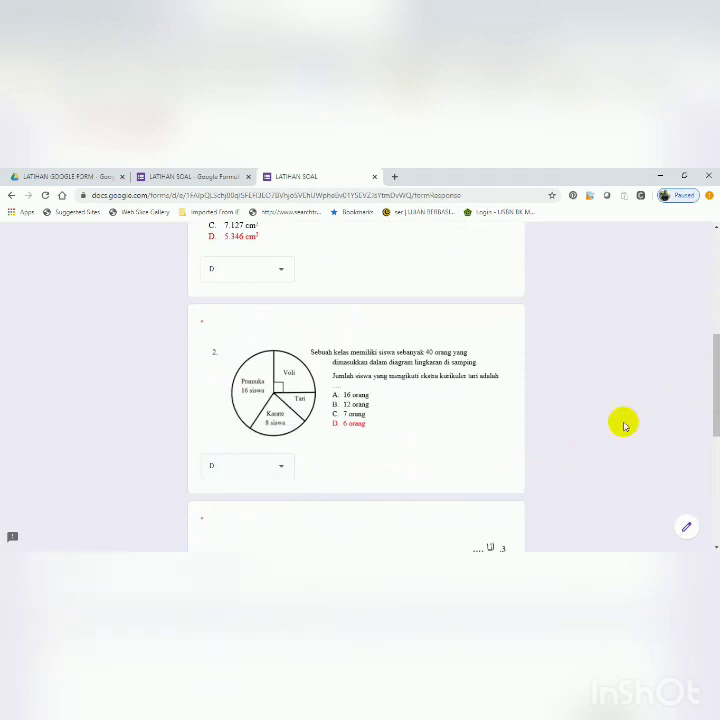
Answer question 3 with A and question 4 with B, and submit the test response.
left_click_drag(712, 398, 712, 453)
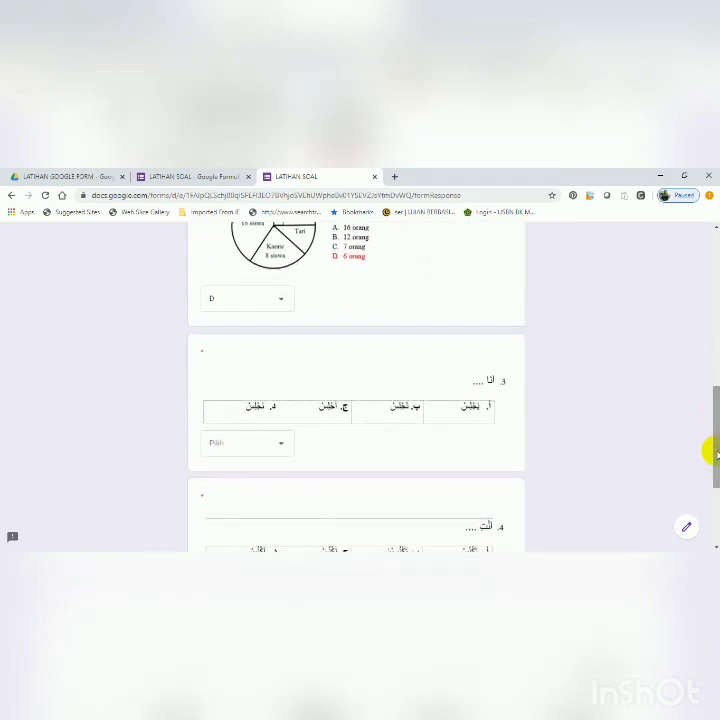
left_click(280, 445)
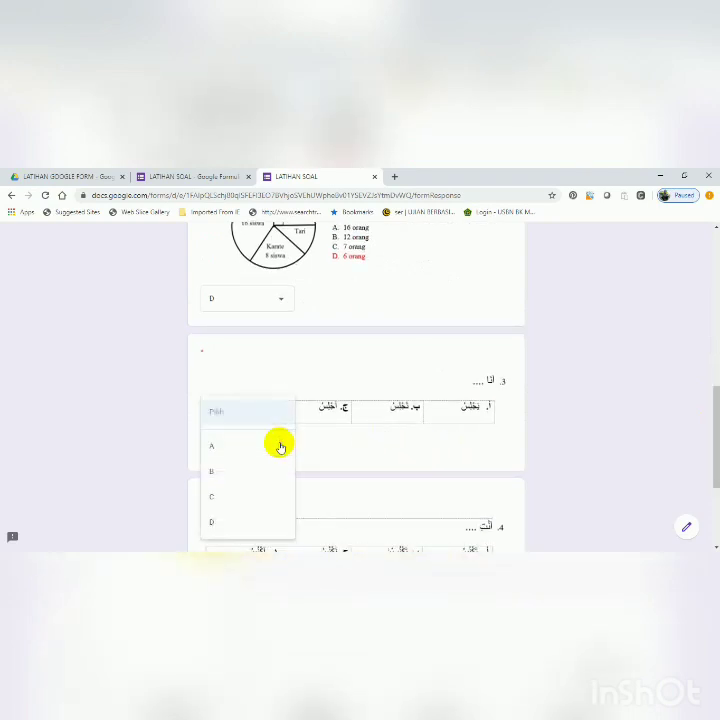
left_click(222, 450)
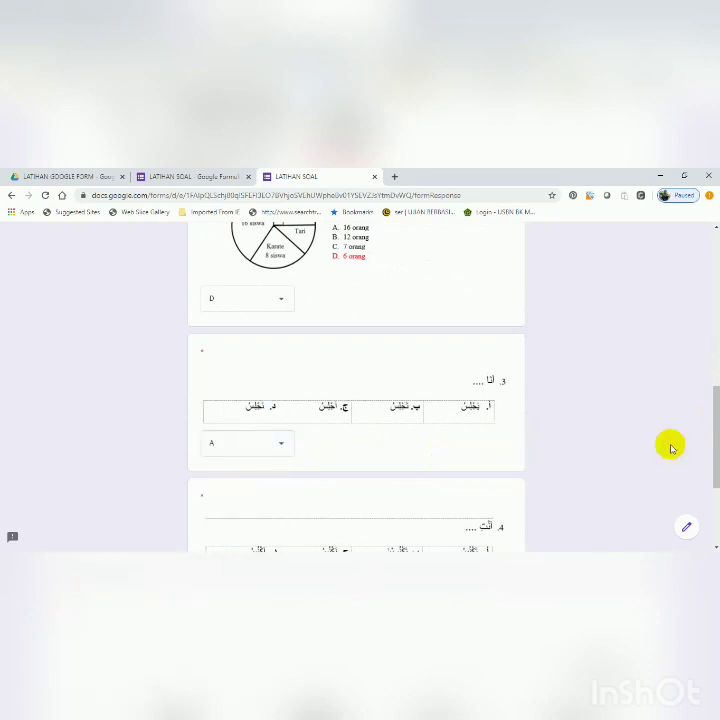
scroll(703, 420, "down", 4)
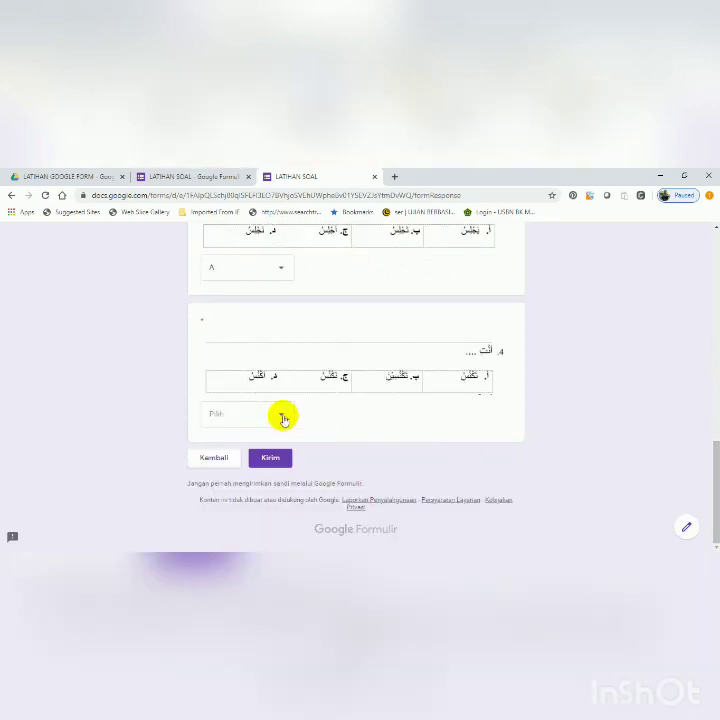
left_click(283, 415)
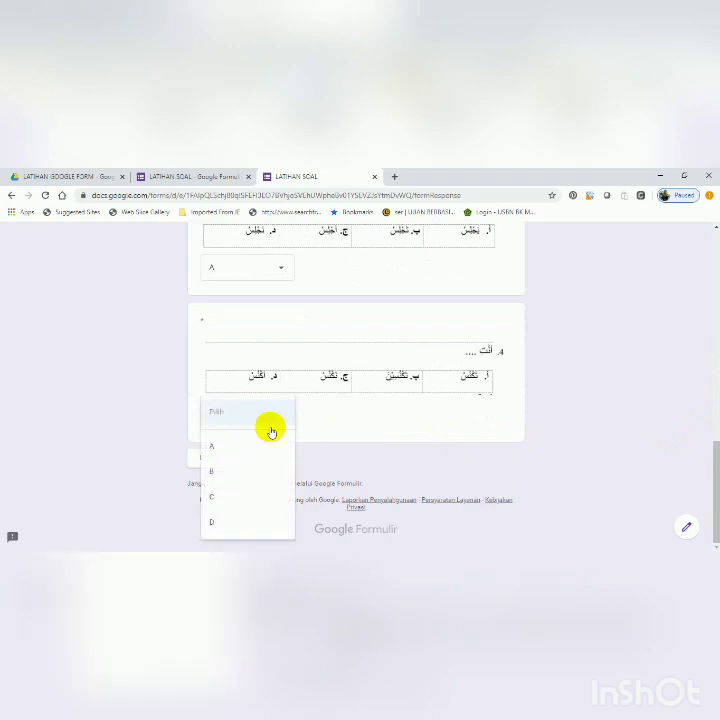
left_click(257, 473)
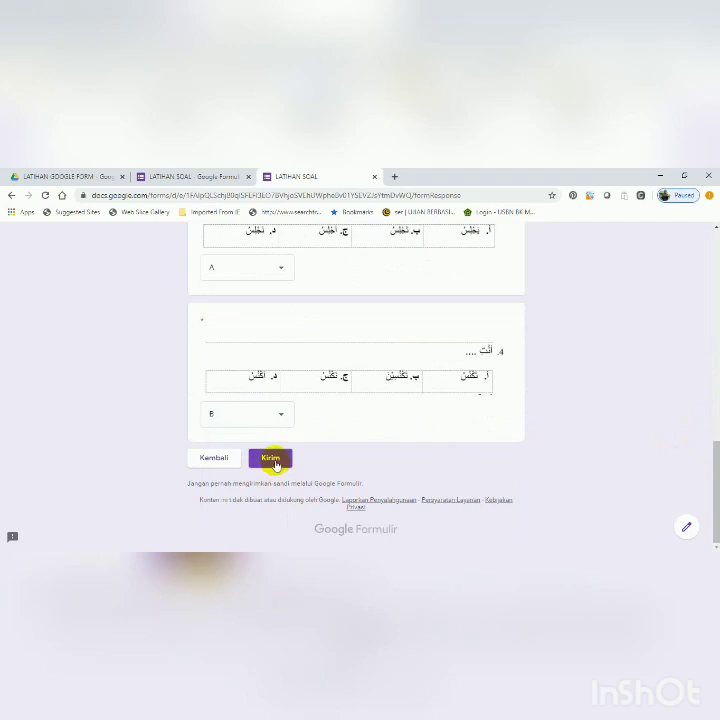
left_click(273, 459)
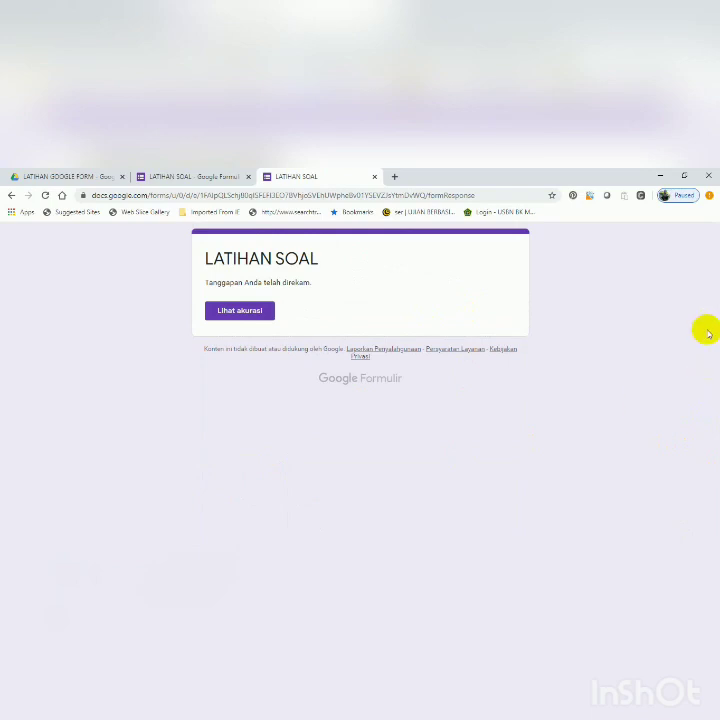
Review the form's response summary in the editor, closing the submitted preview and returning to the question list.
left_click(207, 181)
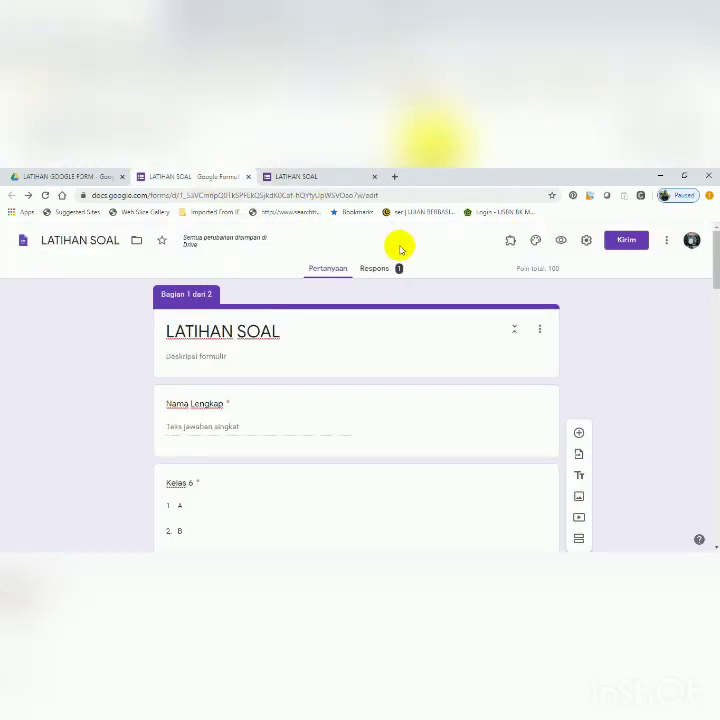
left_click(379, 271)
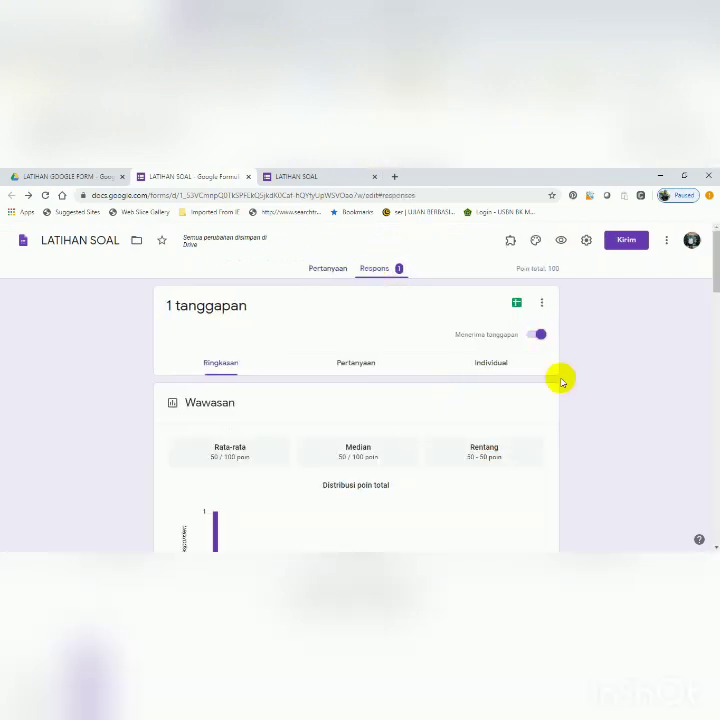
left_click_drag(715, 272, 713, 236)
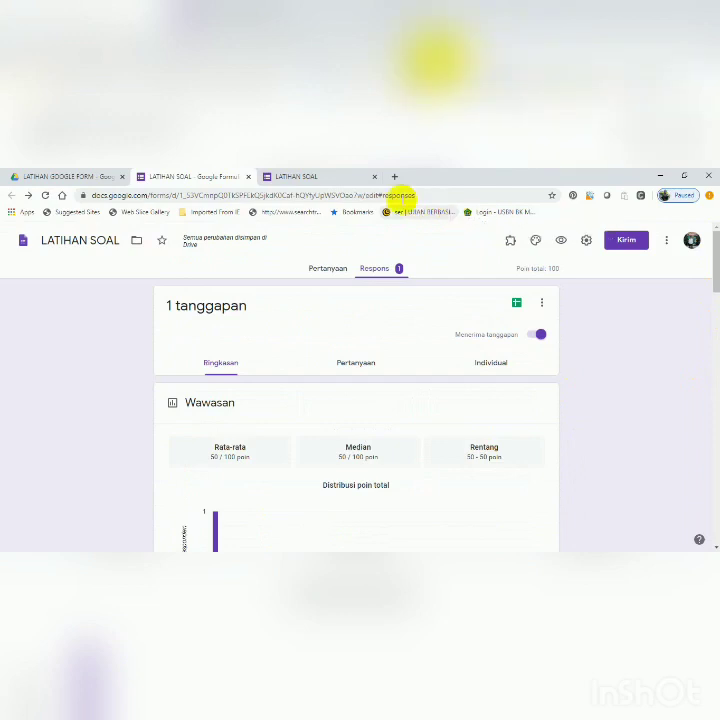
left_click(375, 177)
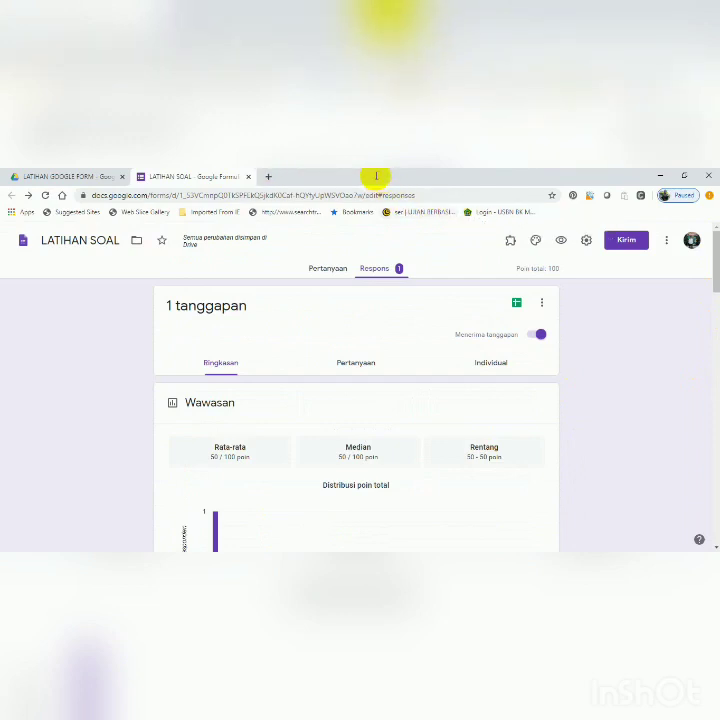
left_click(337, 272)
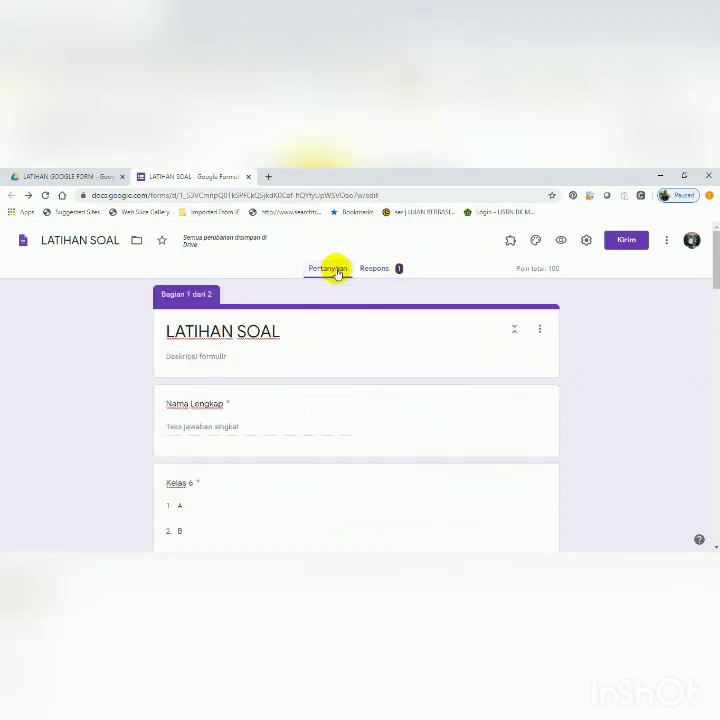